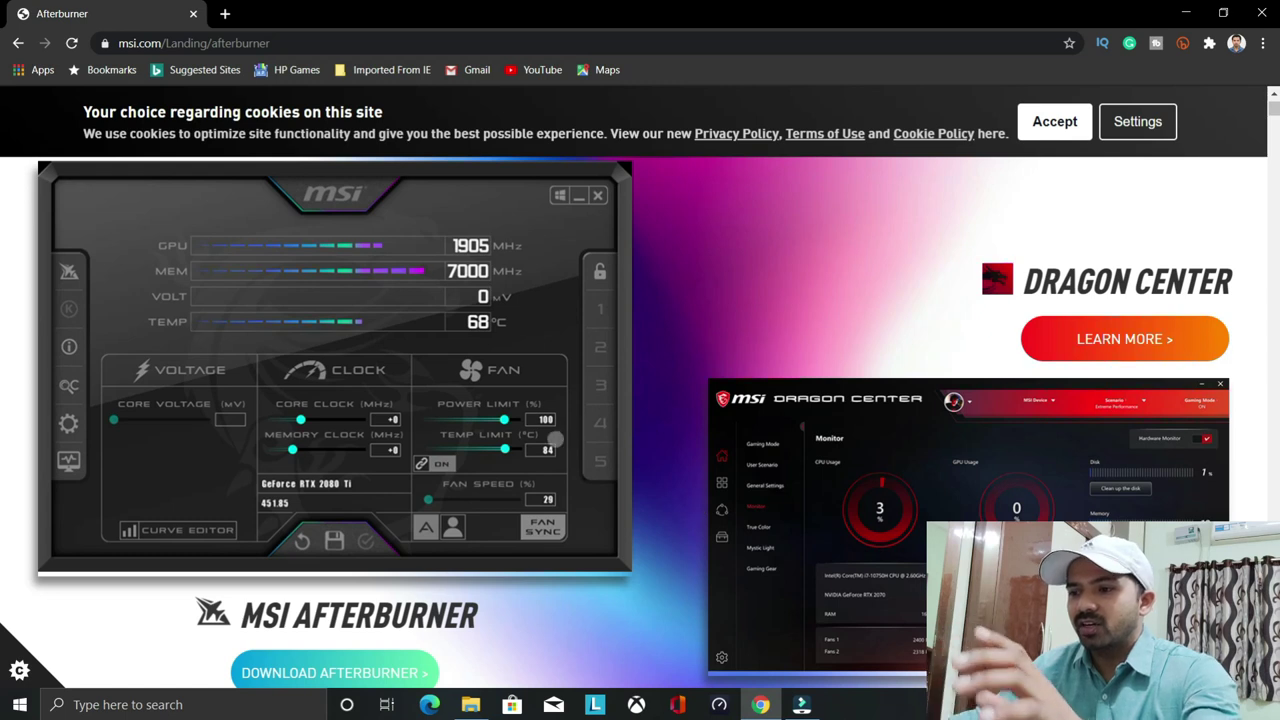
Switch to File Explorer and extract the MSIAfterburnerSetup archive directly into the Monitering folder
scroll(555, 439, "down", 1)
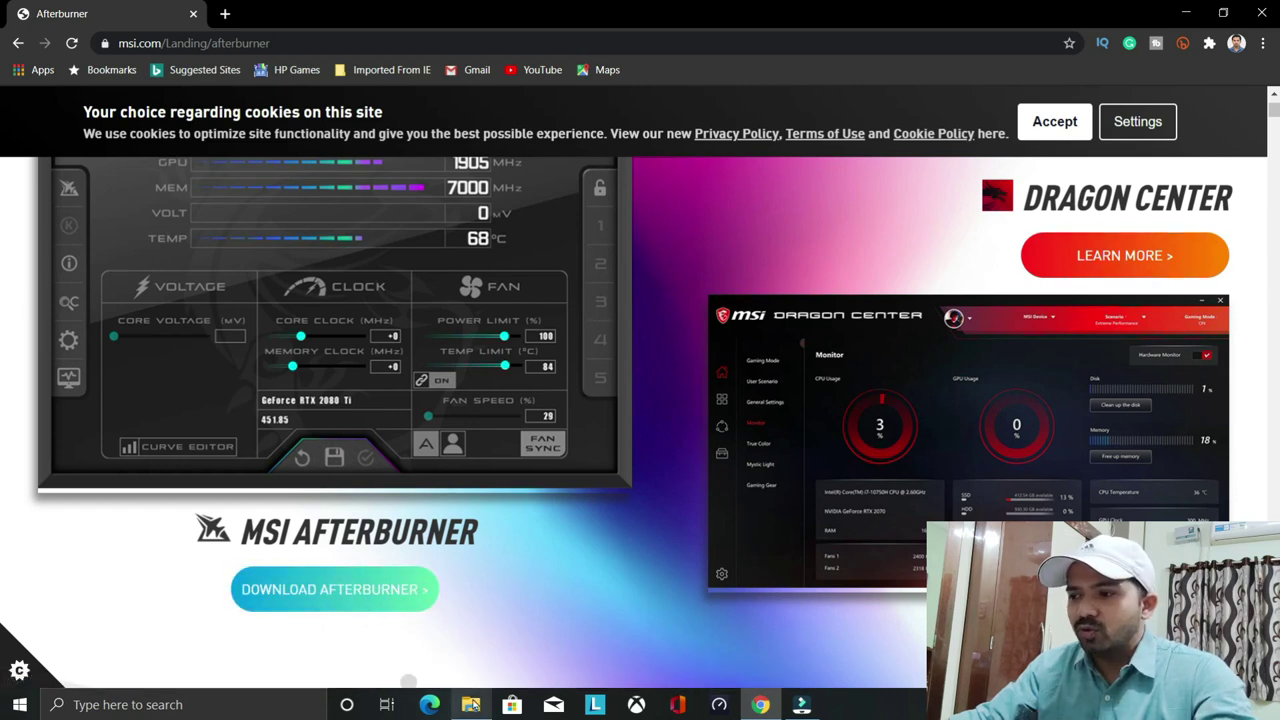
left_click(470, 704)
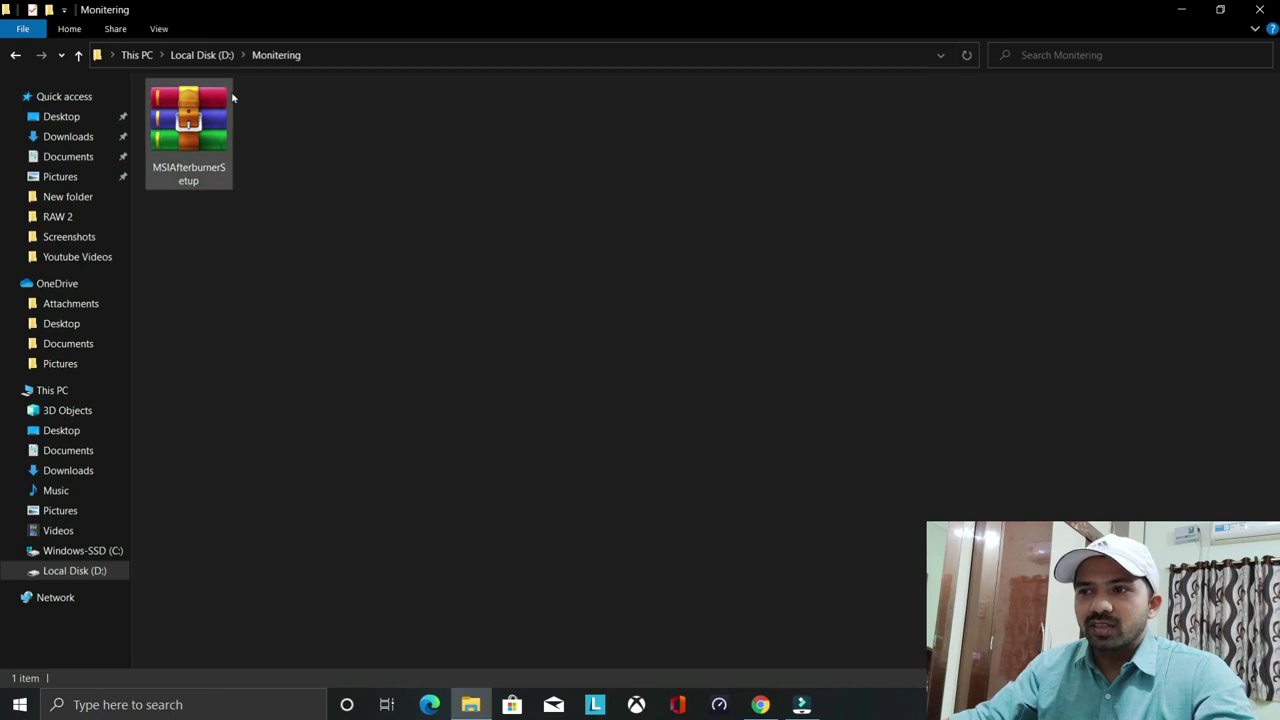
right_click(188, 125)
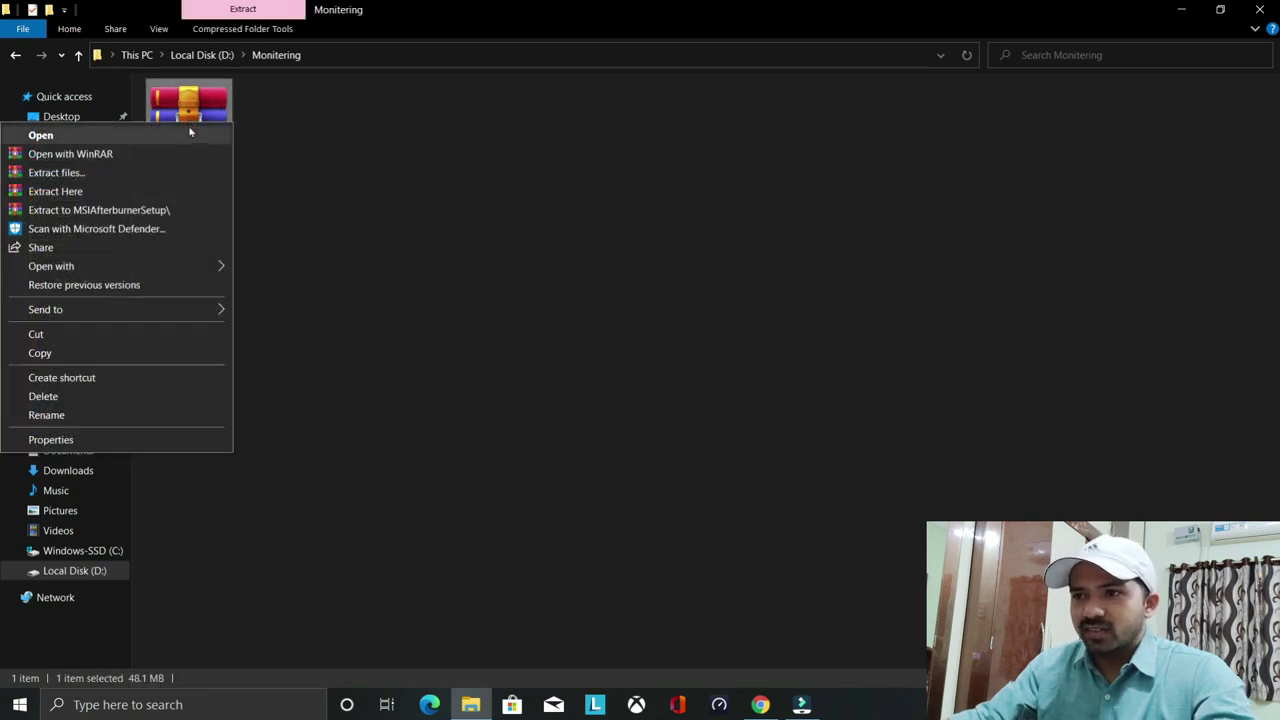
left_click(110, 199)
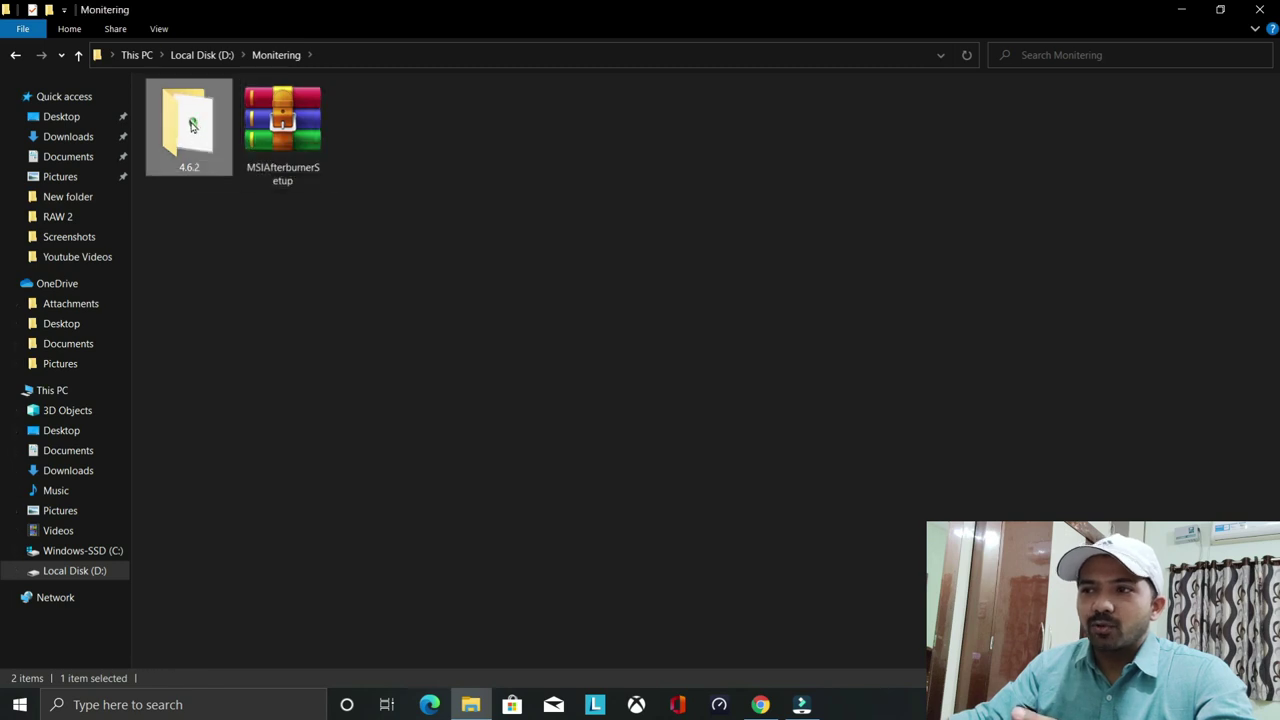
Launch MSIAfterburnerSetup462 from the extracted 4.6.2 folder with English as the installer language and accept the license agreement
double_click(190, 123)
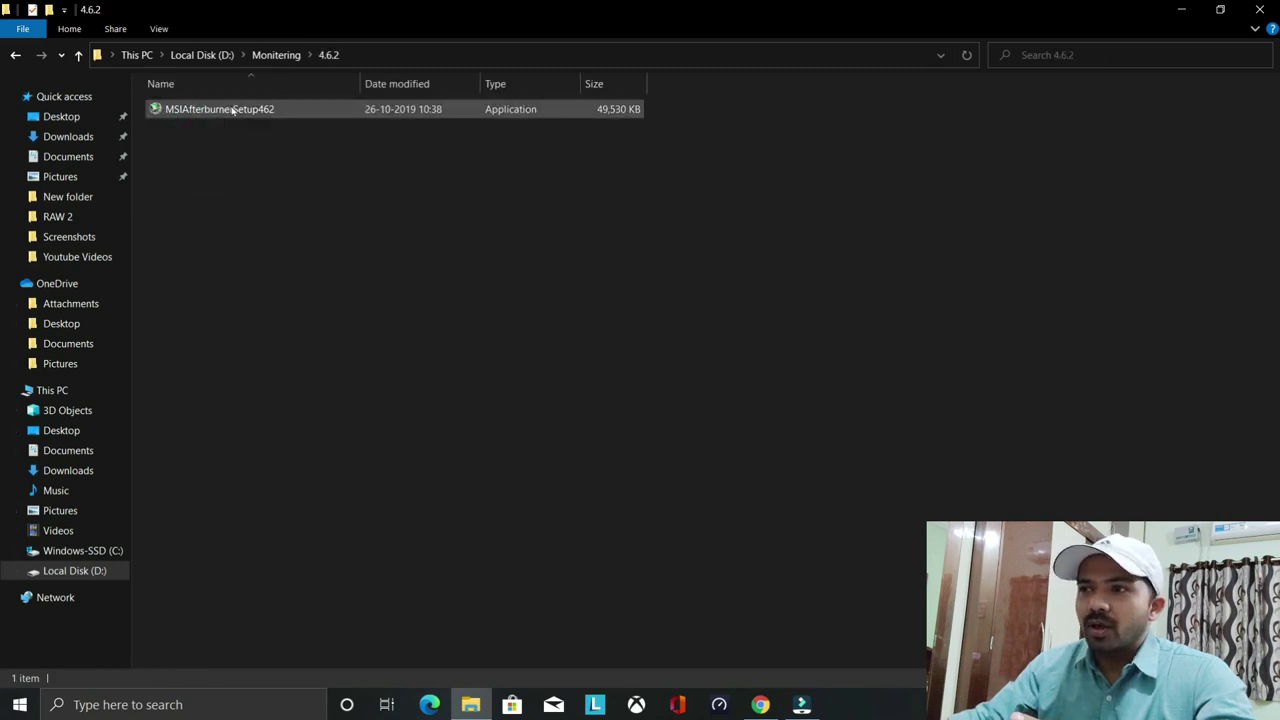
double_click(270, 110)
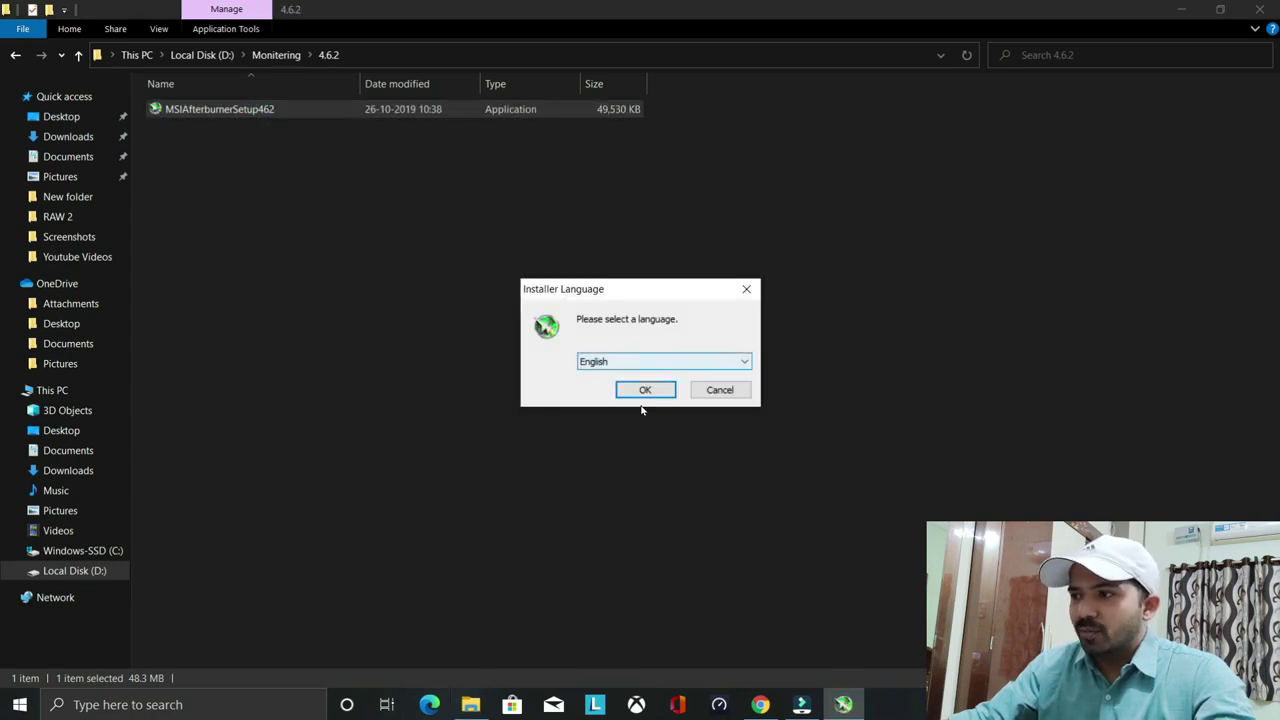
left_click(645, 394)
left_click(727, 486)
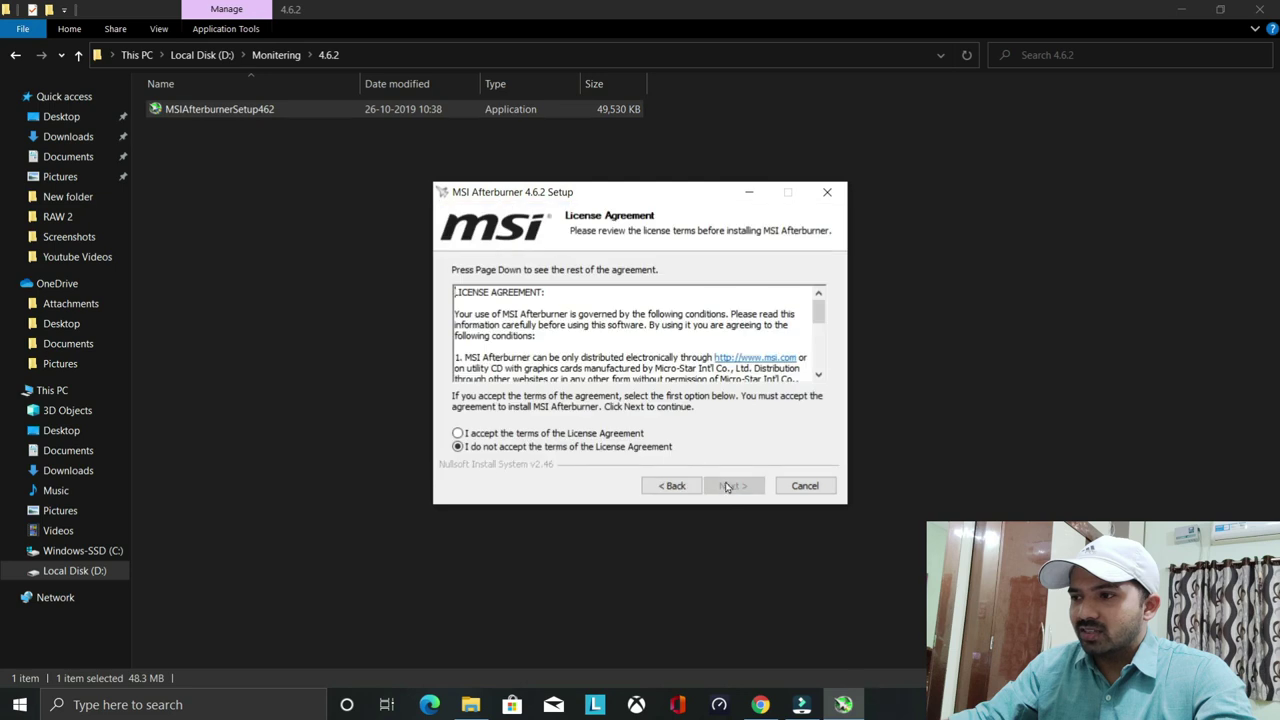
left_click(522, 435)
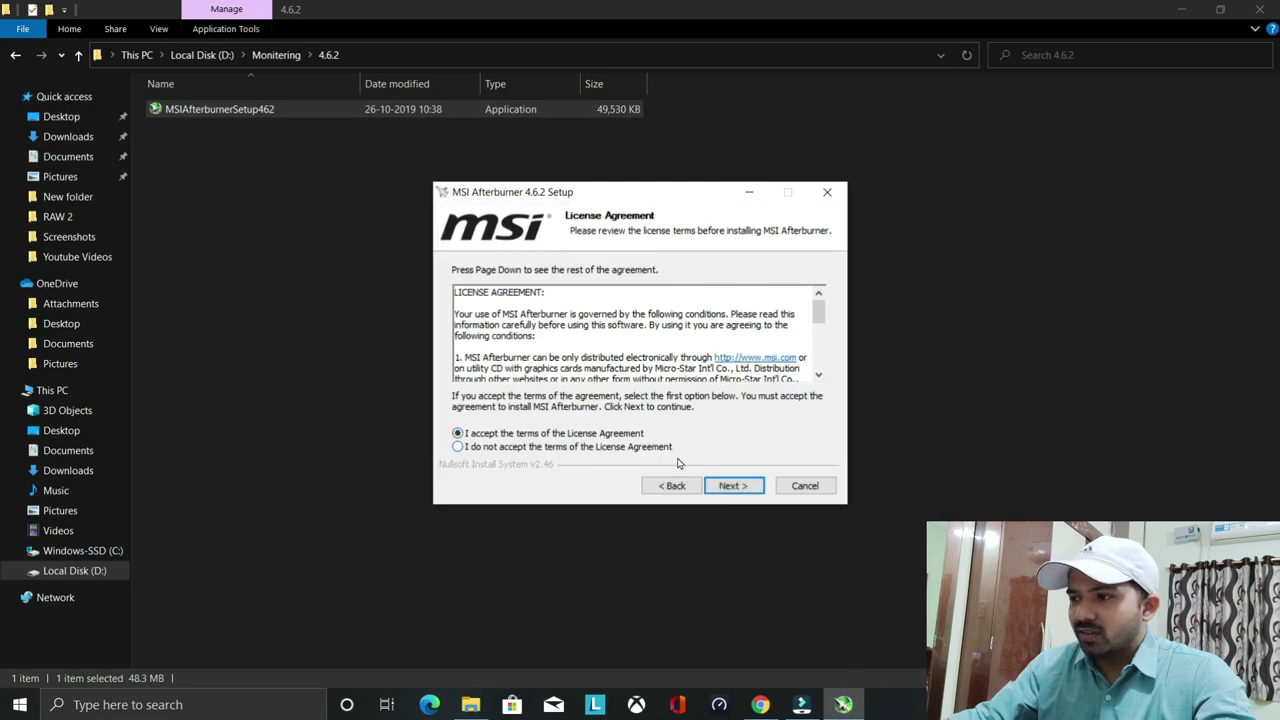
left_click(730, 487)
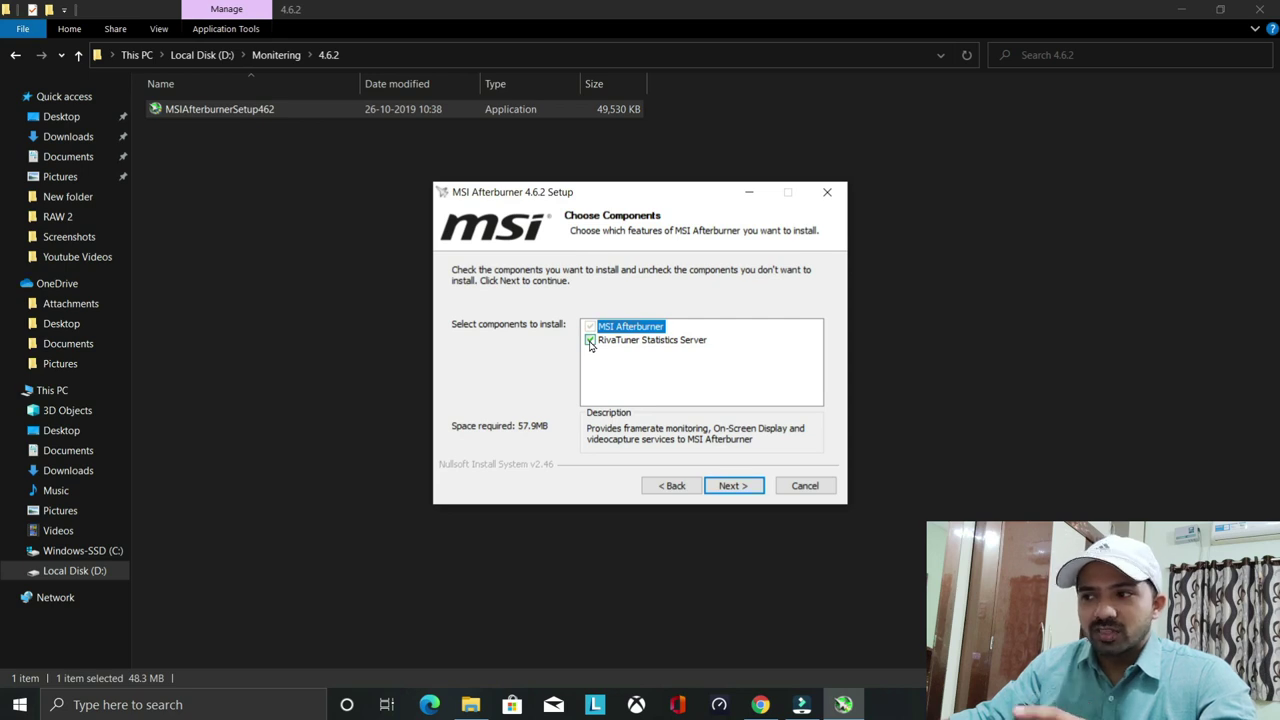
Install MSI Afterburner with the RivaTuner Statistics Server component, keeping the default destination and Start Menu folders
left_click(730, 488)
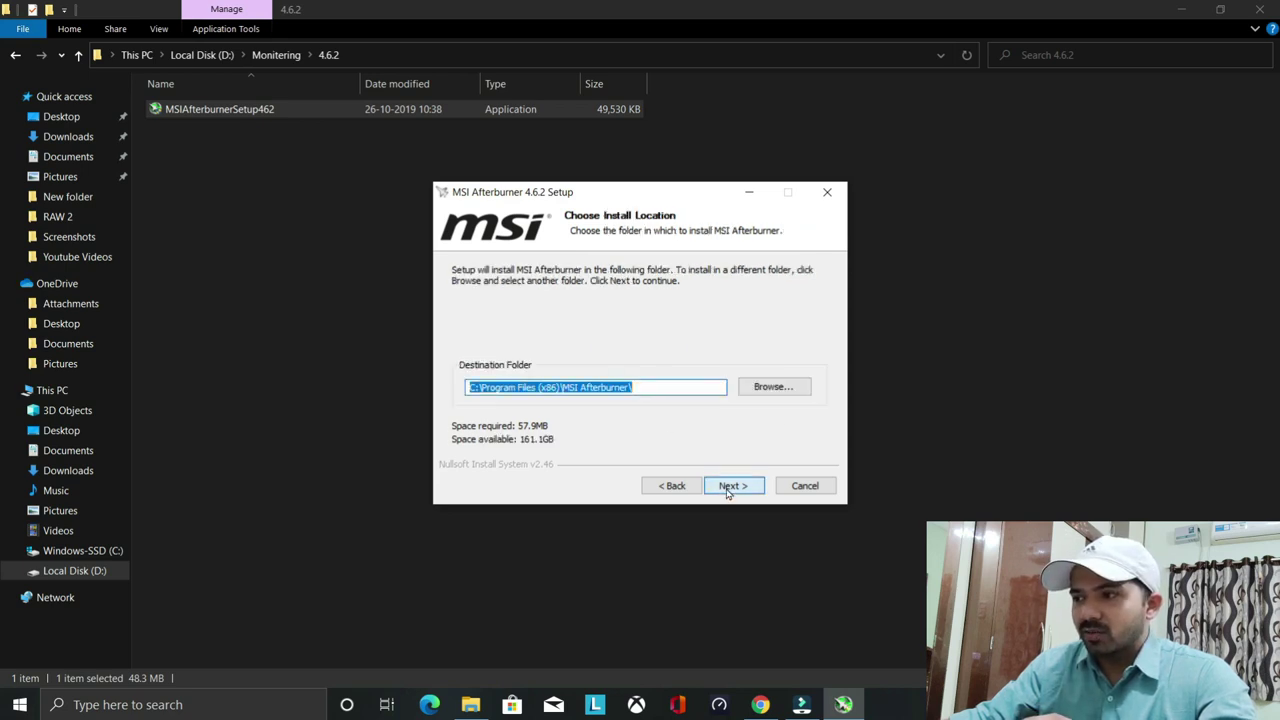
left_click(729, 487)
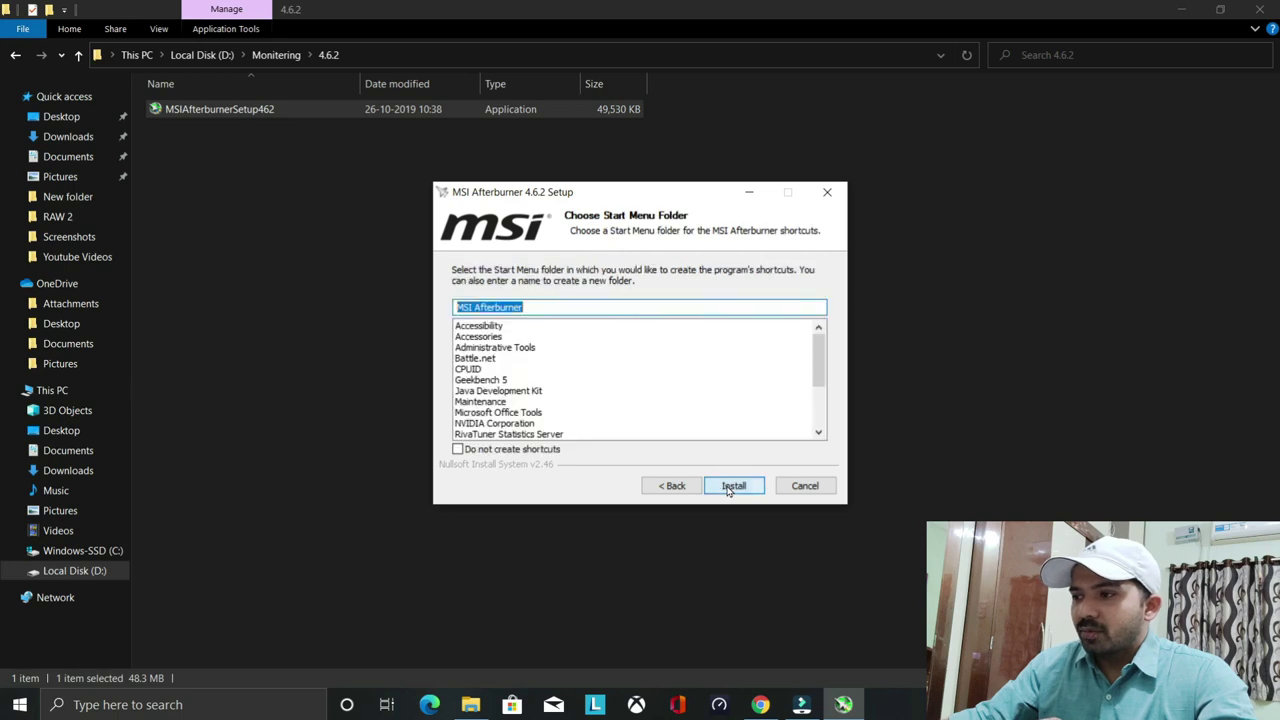
left_click(729, 487)
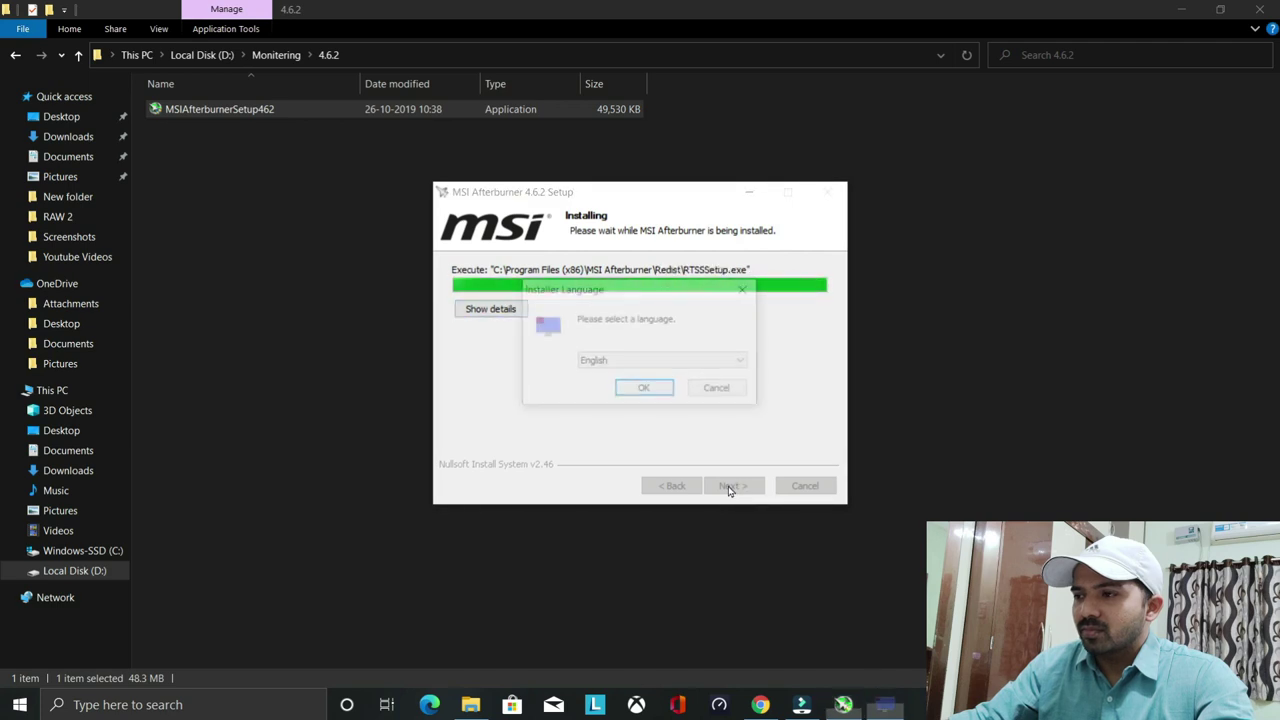
Install RivaTuner Statistics Server 7.2.3 in English, accepting its license agreement and keeping the default setup options
left_click(652, 390)
left_click(689, 409)
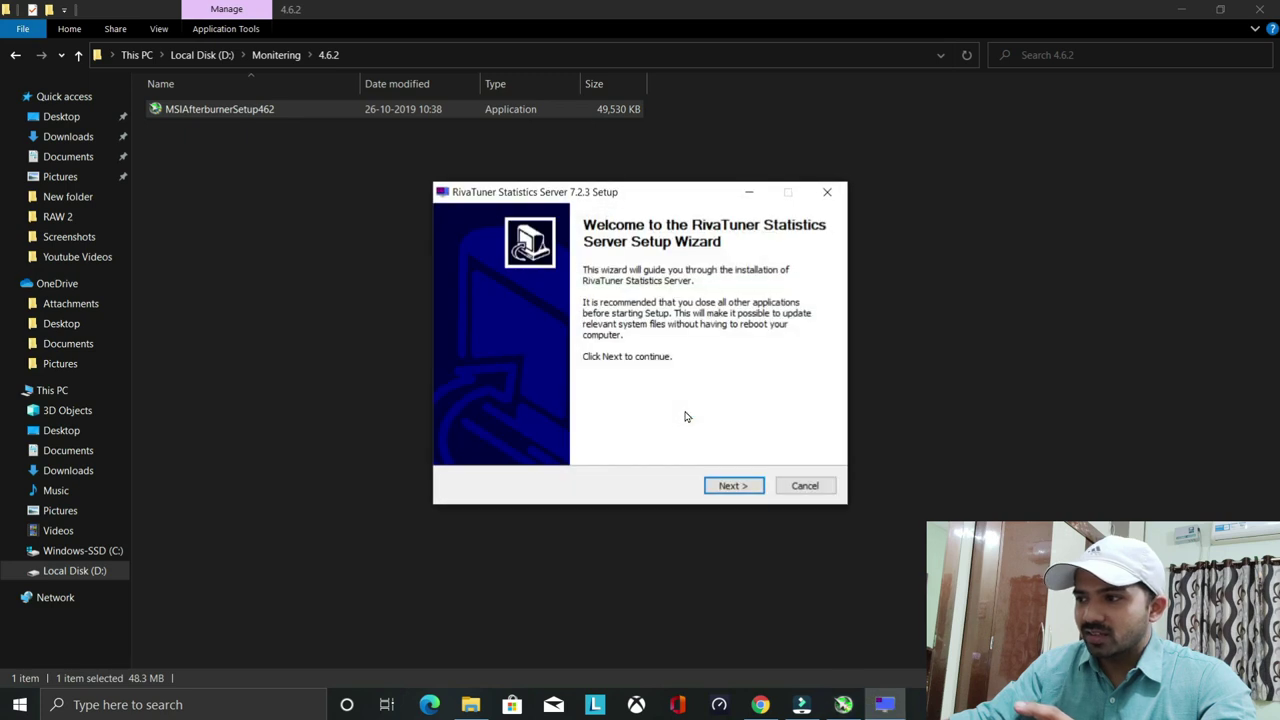
left_click(733, 484)
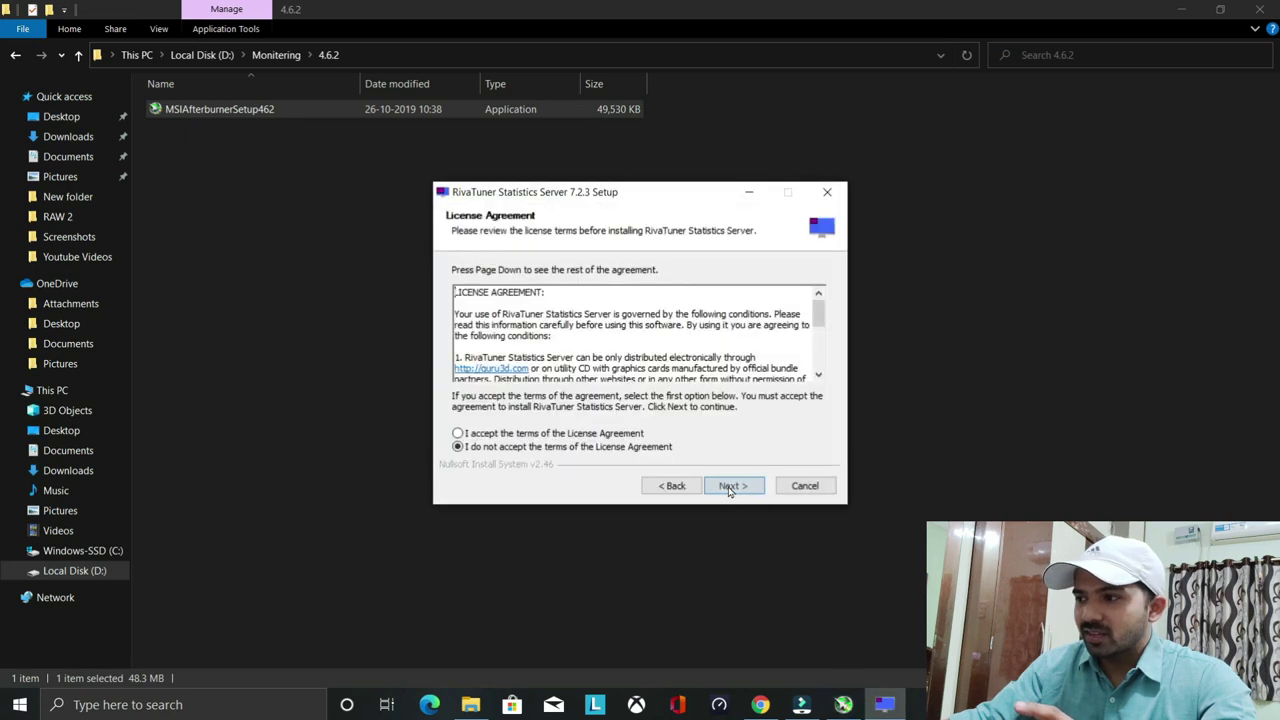
left_click(518, 436)
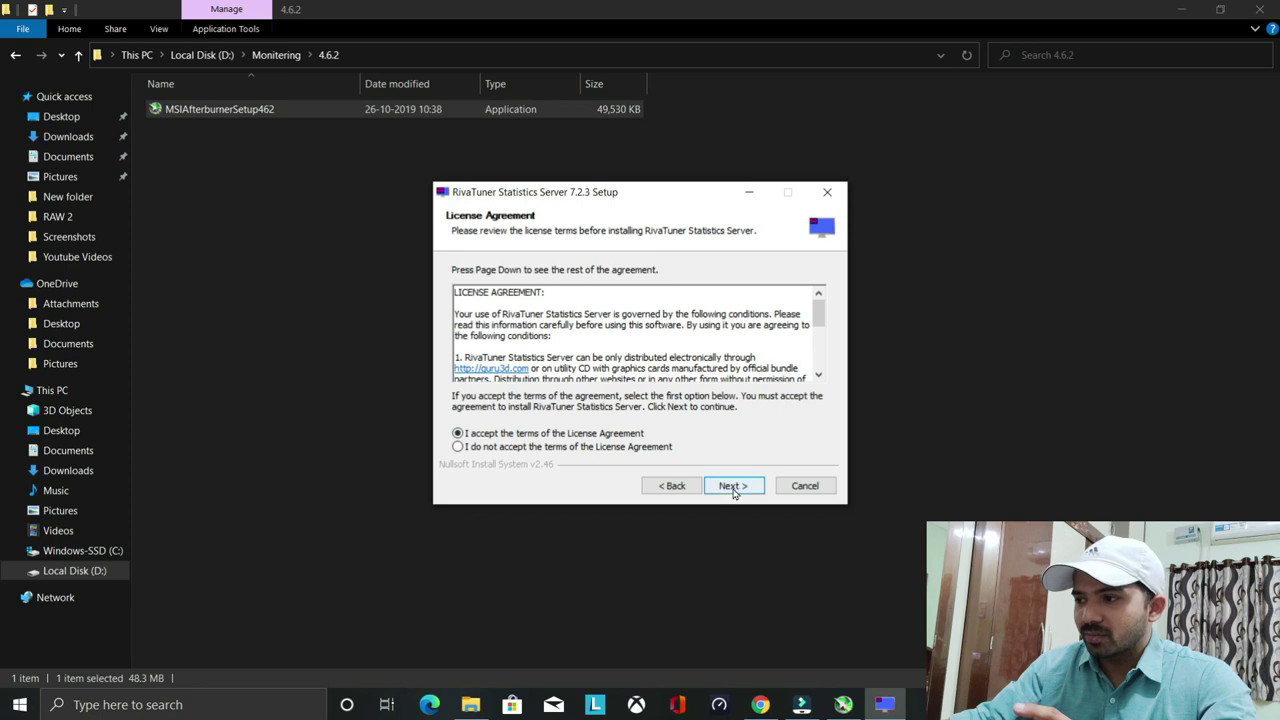
left_click(733, 487)
left_click(733, 487)
left_click(733, 487)
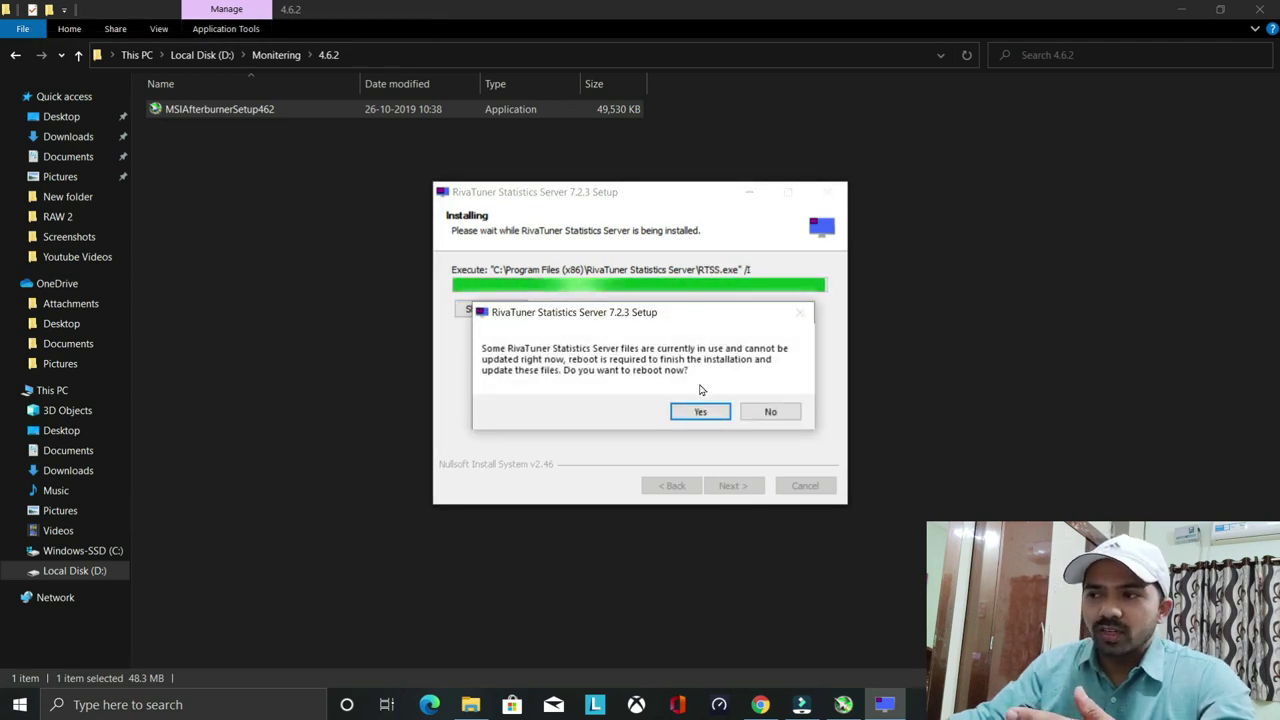
Decline the immediate reboot and finish both the RivaTuner Statistics Server and MSI Afterburner setup wizards
left_click(768, 411)
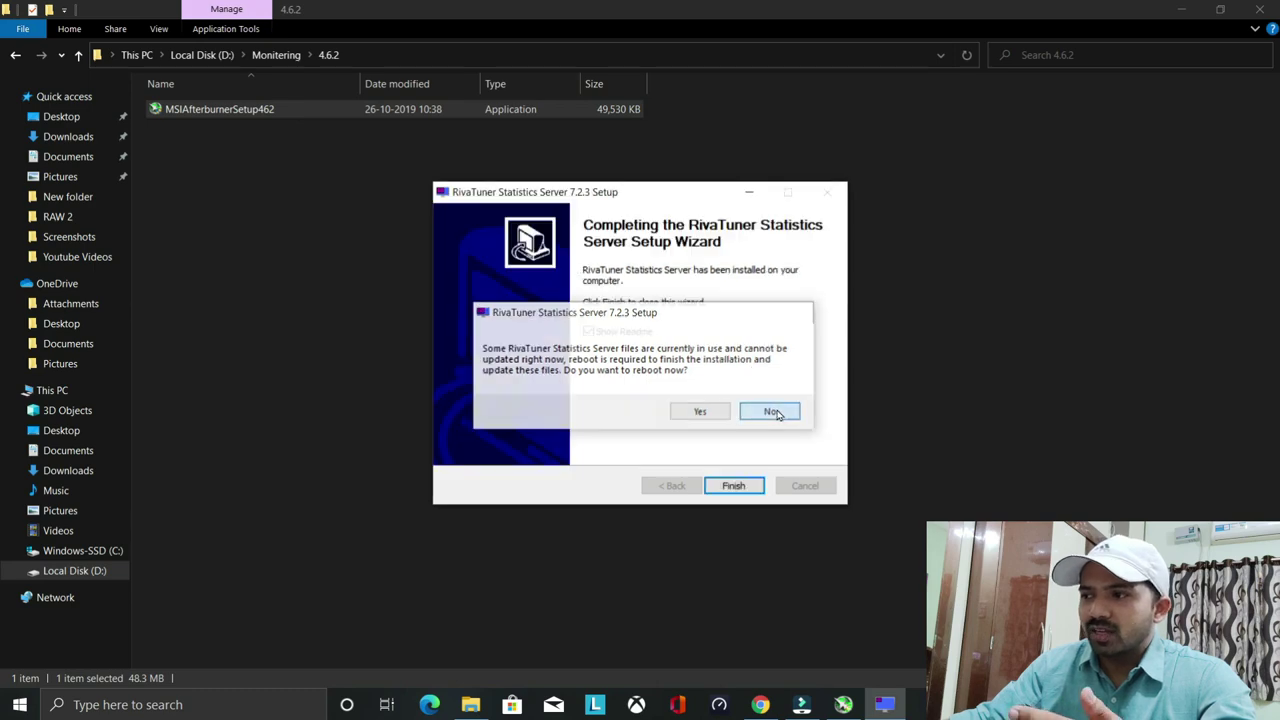
left_click(734, 486)
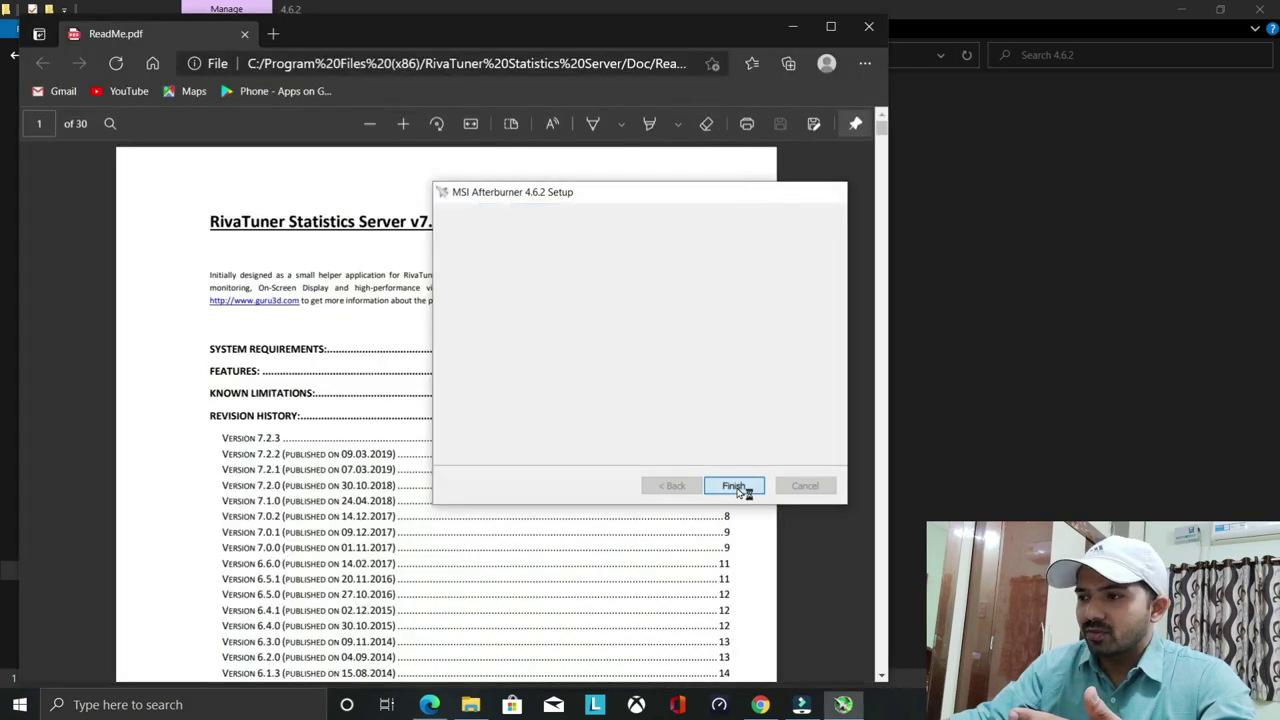
left_click(736, 487)
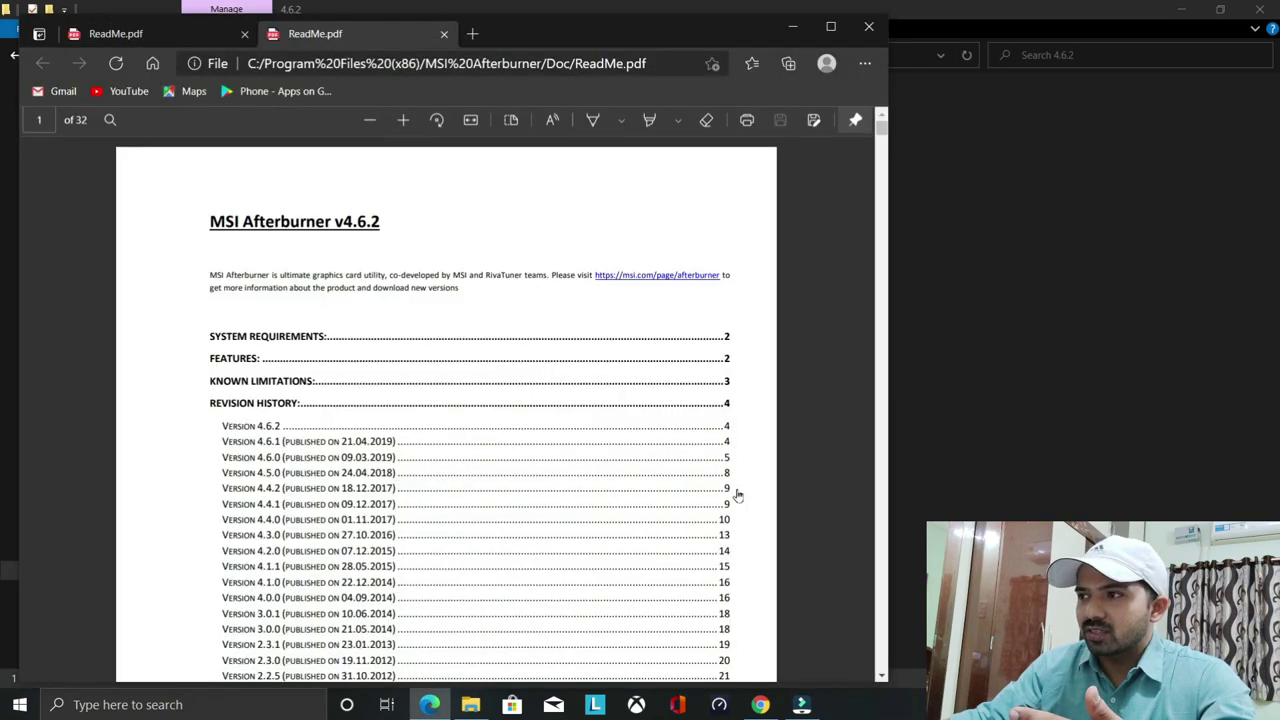
Close the ReadMe documents and minimize the File Explorer and browser windows, leaving MSI Afterburner on the desktop
left_click(867, 27)
left_click(1185, 10)
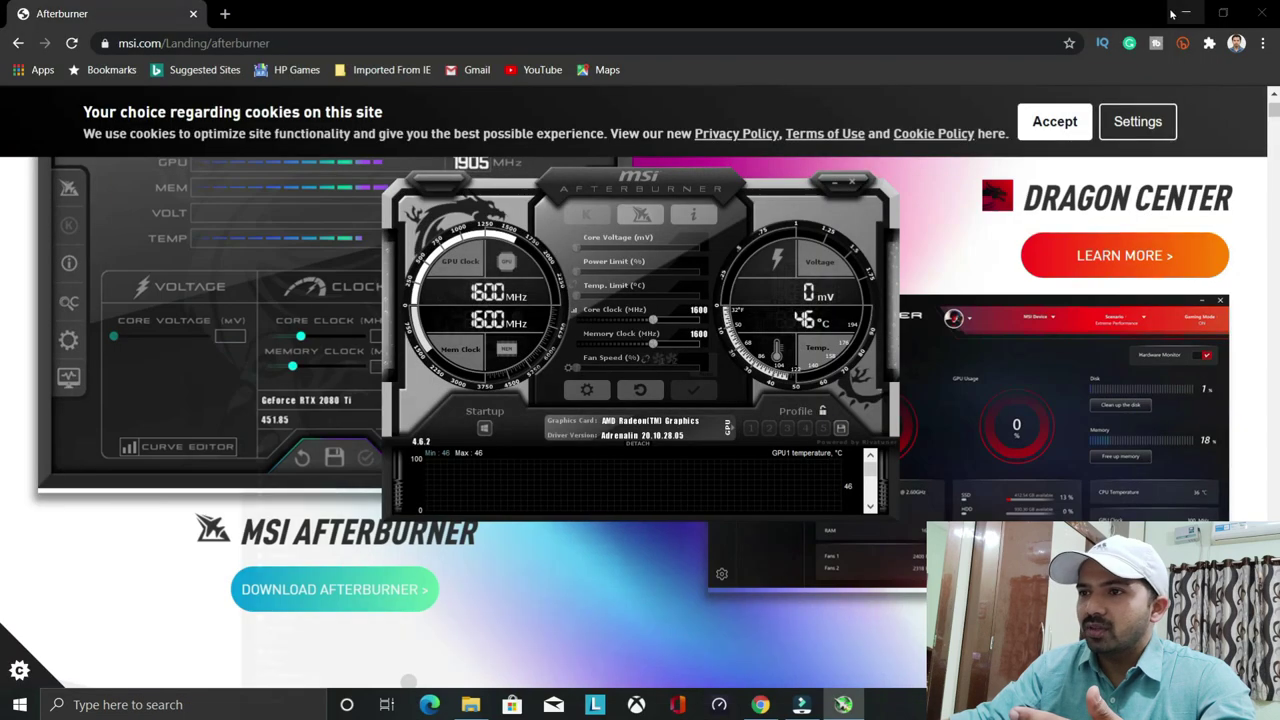
left_click(1192, 13)
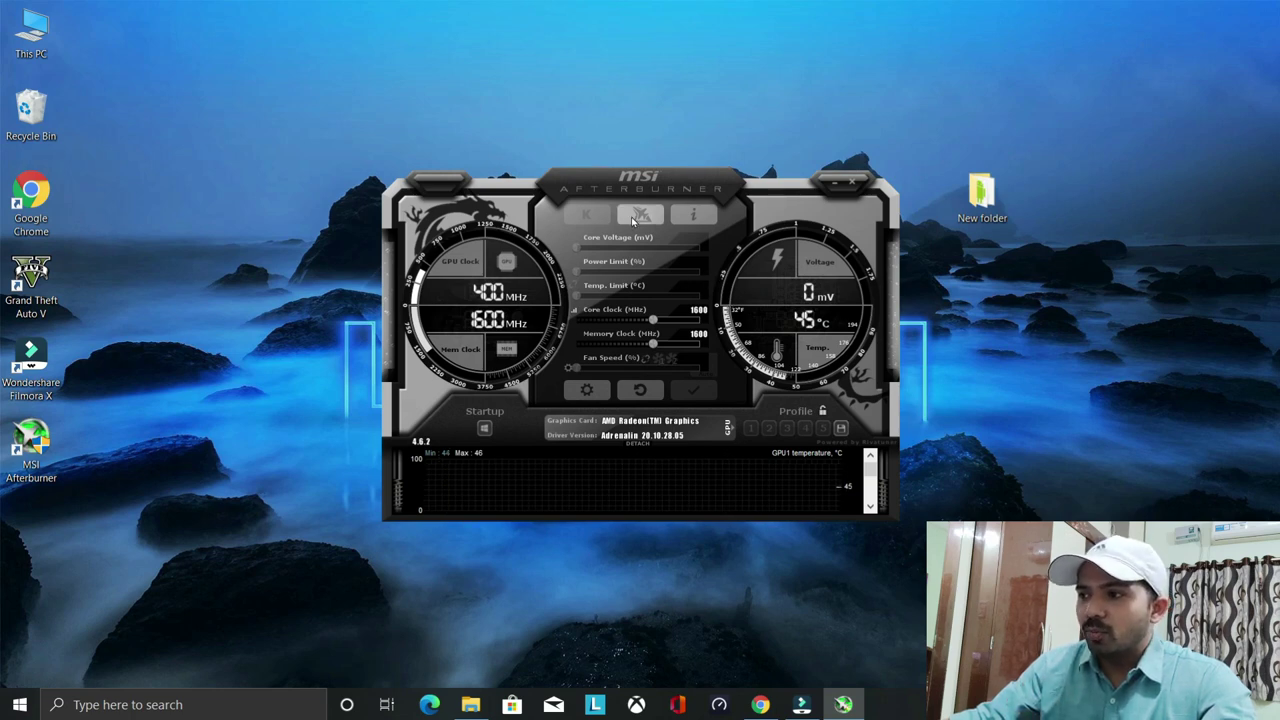
Set the master graphics processor to GPU2 : GeForce GTX 1650 Ti in the MSI Afterburner properties
left_click(587, 390)
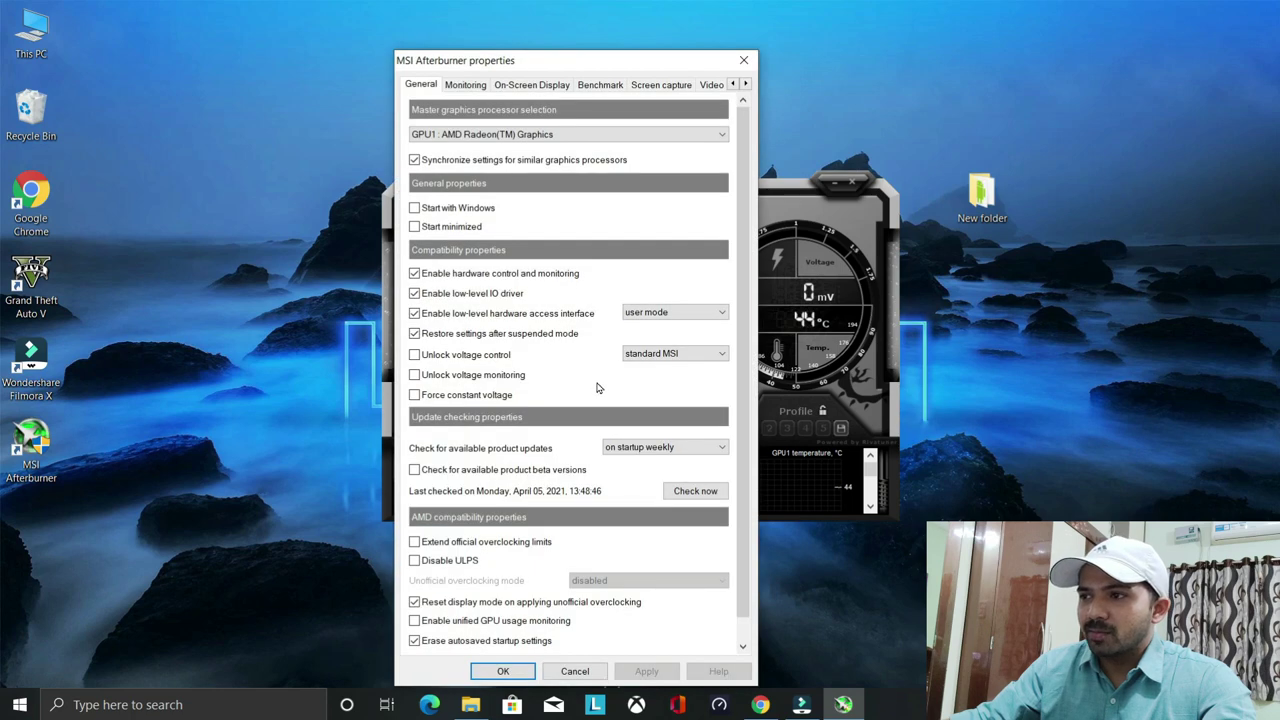
left_click(479, 138)
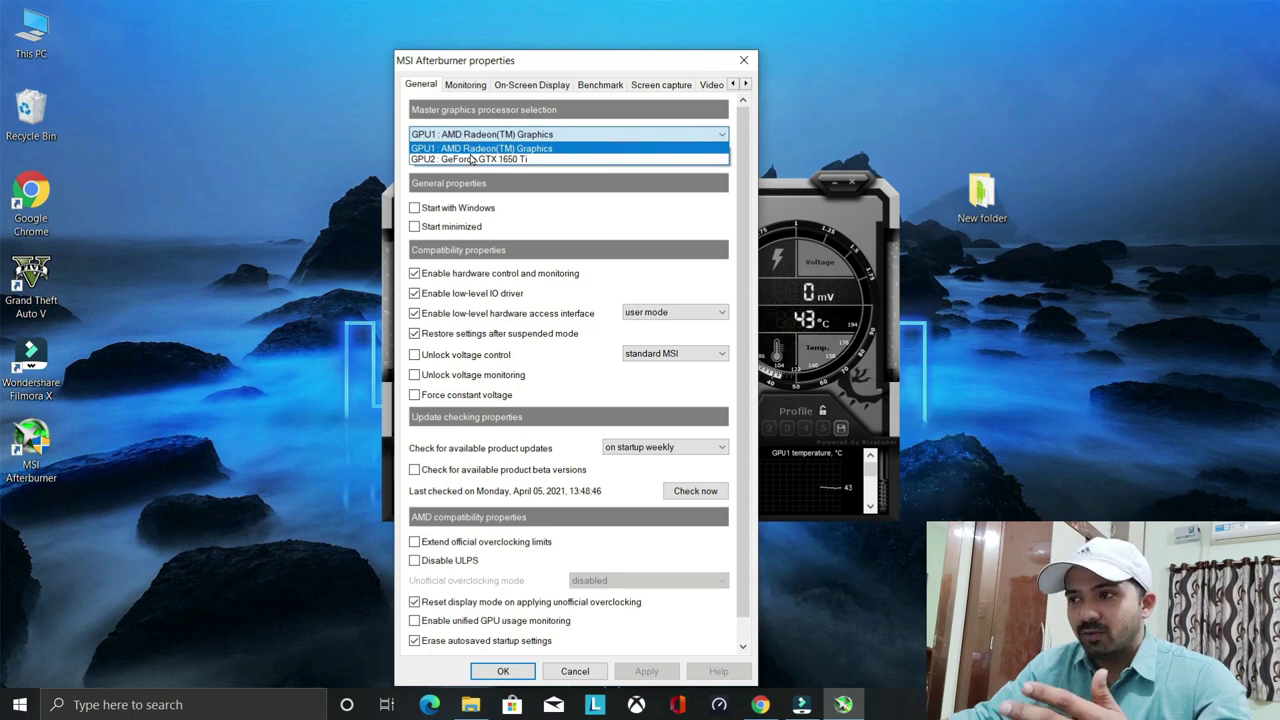
left_click(484, 160)
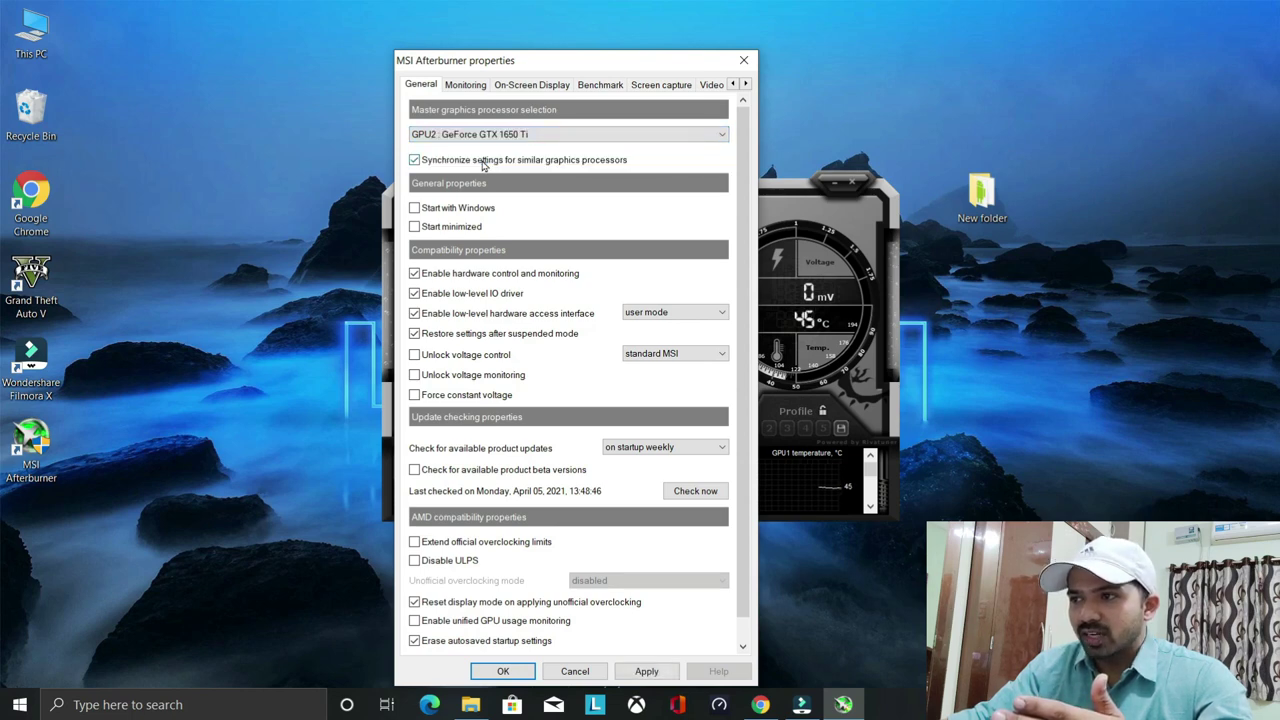
left_click(467, 85)
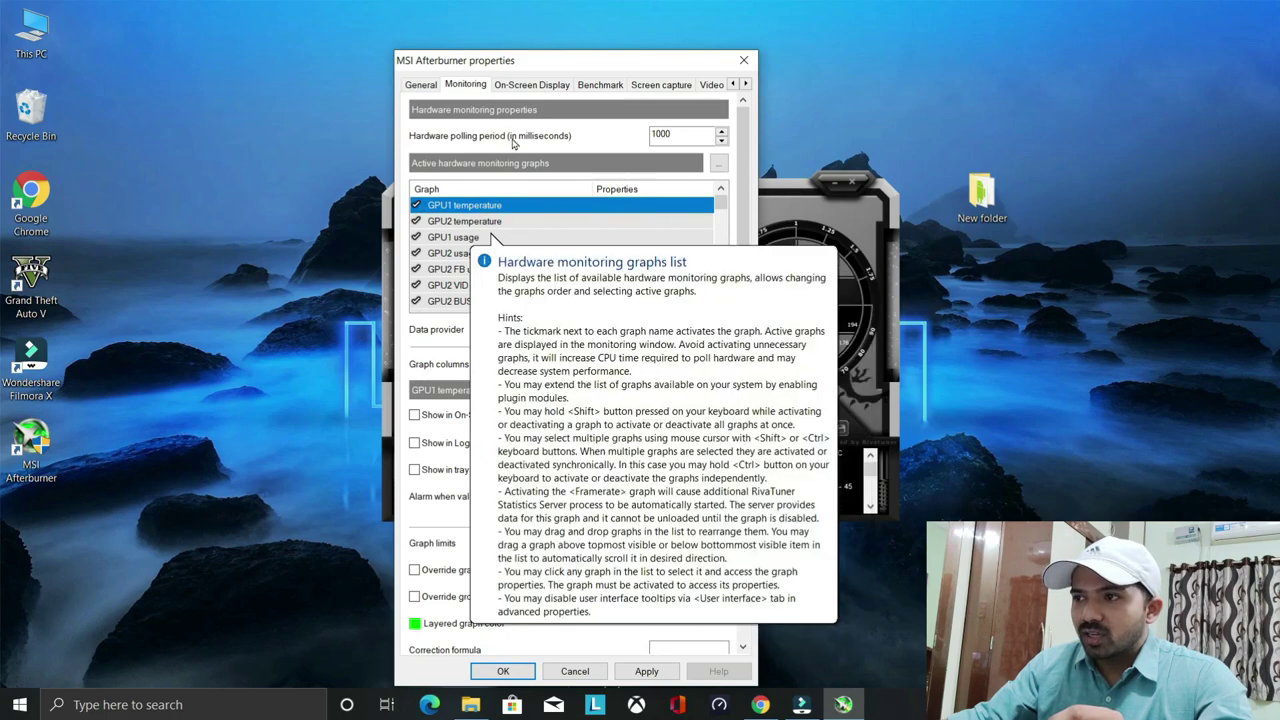
left_click(421, 86)
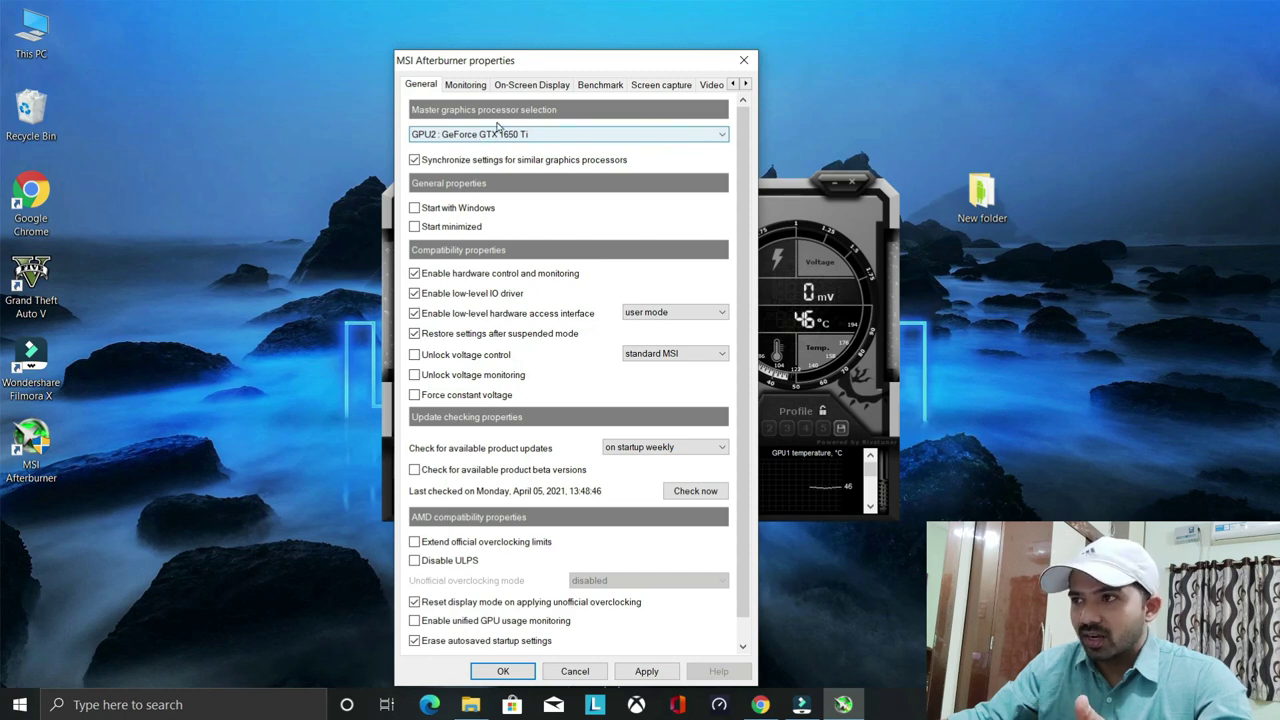
Enable the On-Screen Display for the GPU2 temperature graph in the hardware monitoring settings
left_click(472, 86)
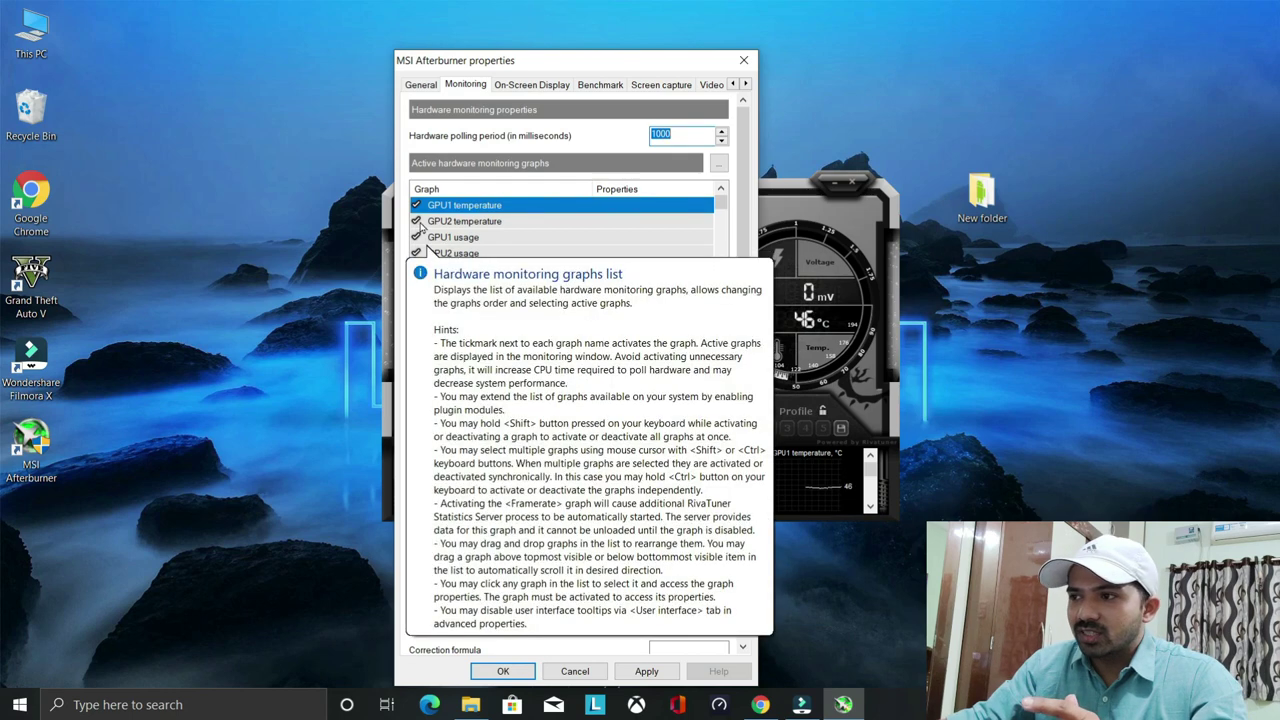
left_click(424, 222)
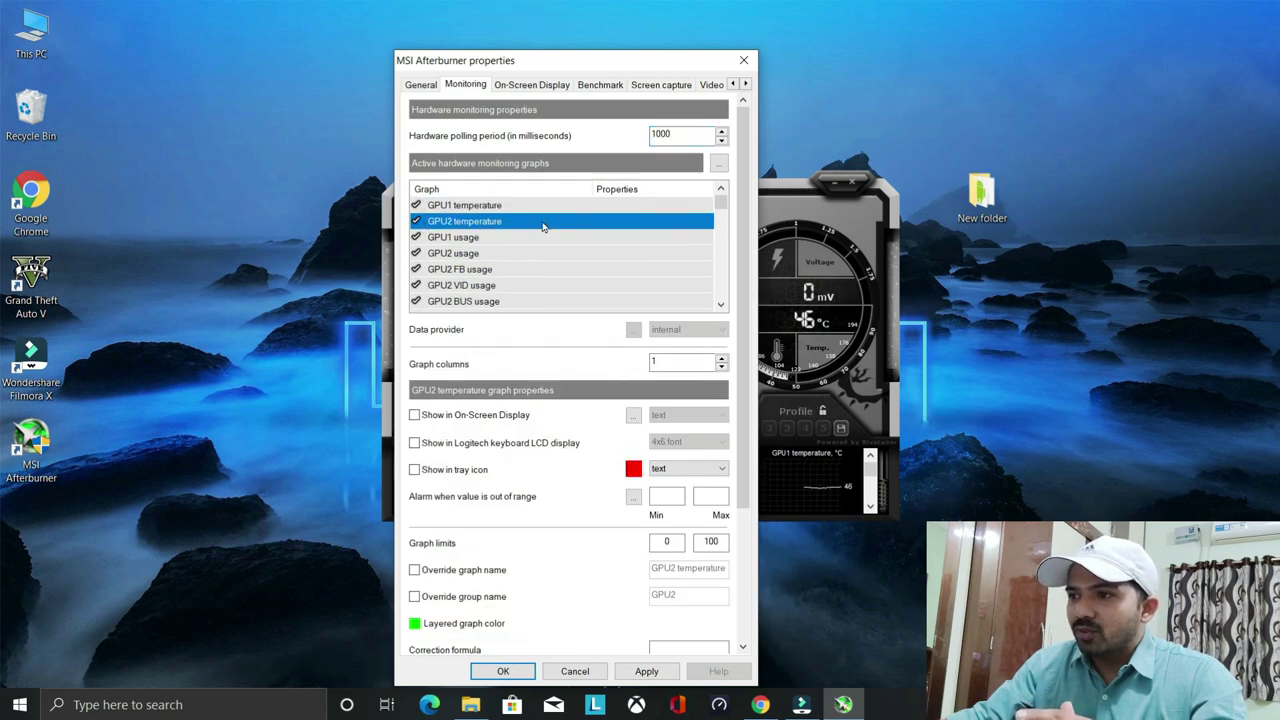
left_click(415, 416)
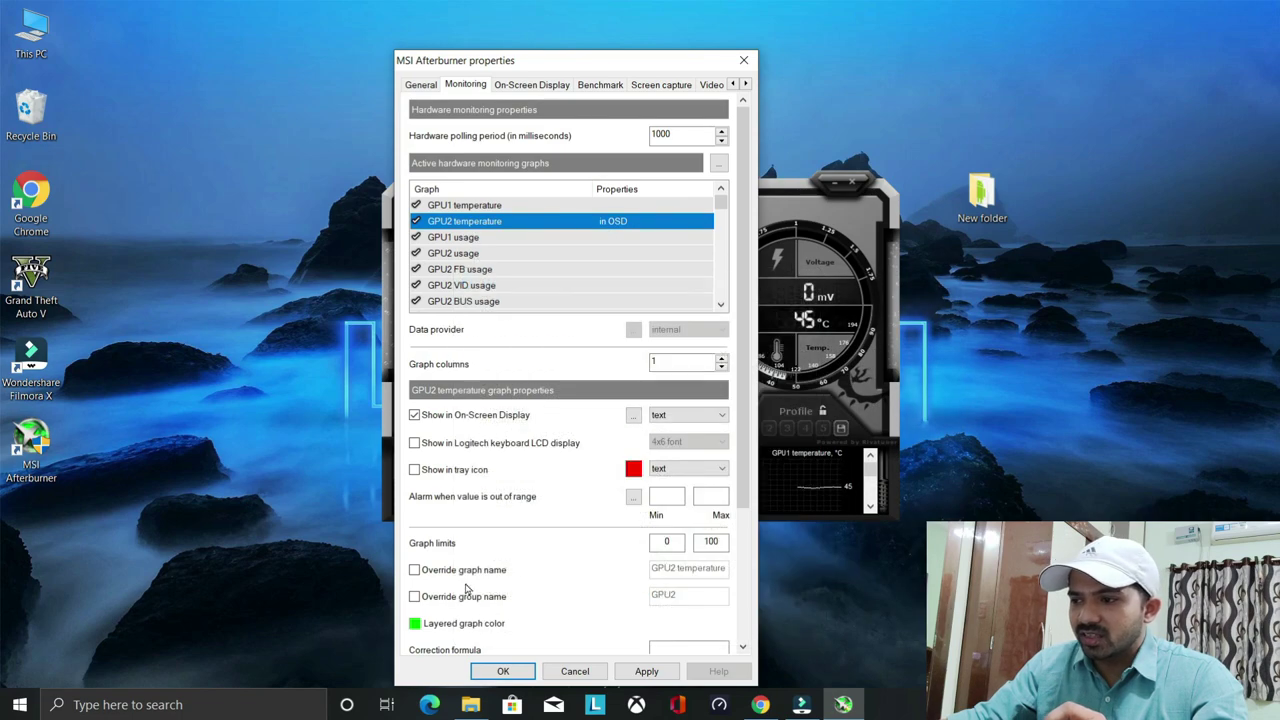
Override the GPU2 temperature graph's group name with "GPU Temp", apply the change and dismiss the RivaTuner warning
left_click(415, 597)
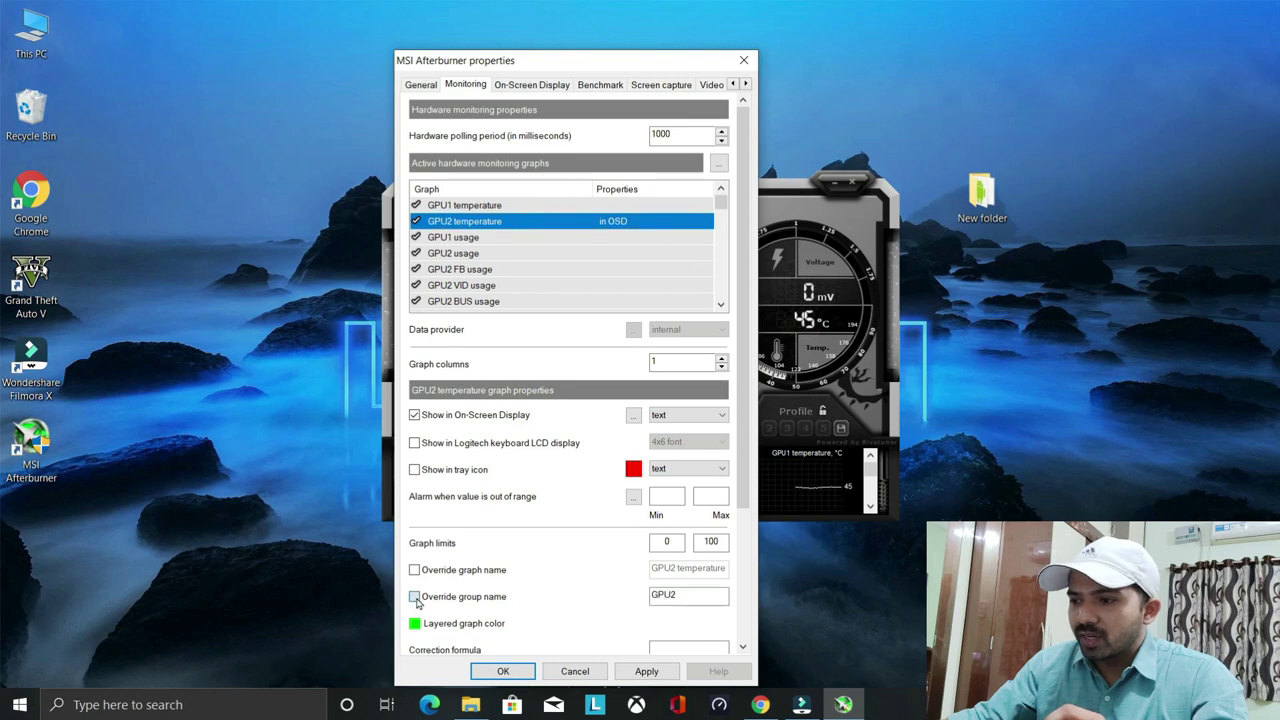
left_click(690, 601)
key("BackSpace")
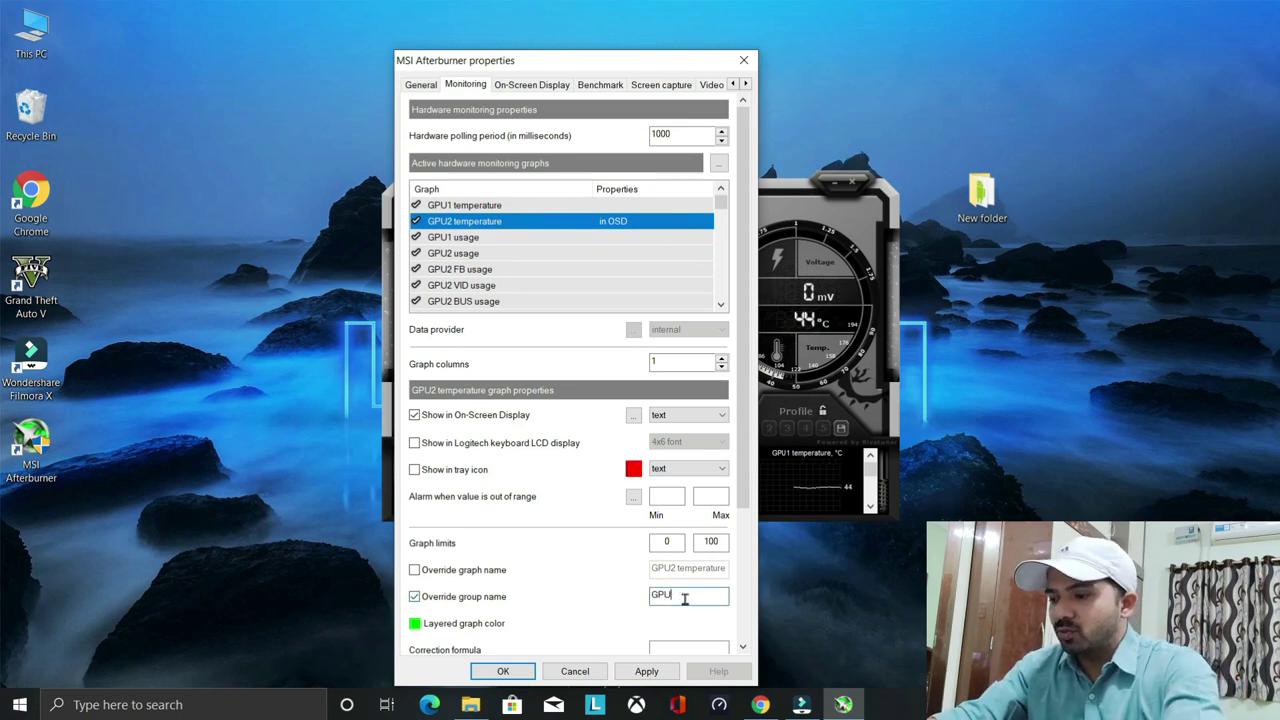
type("Te")
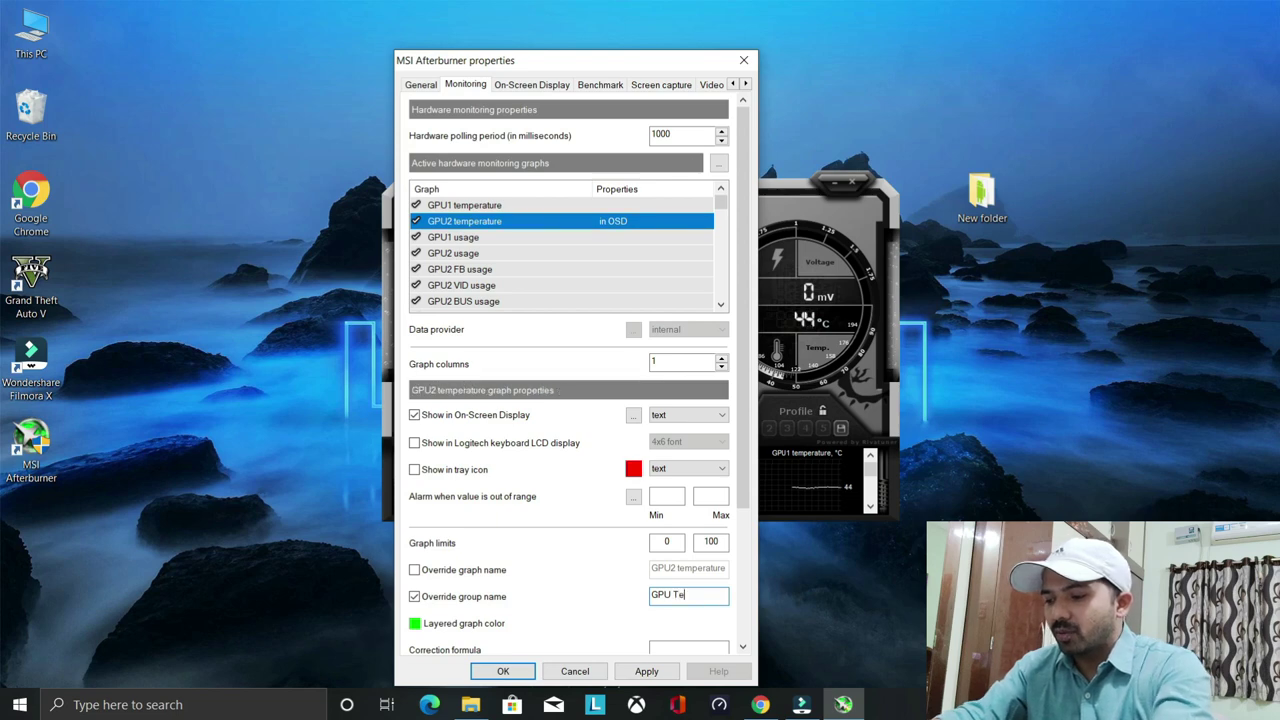
type("mp")
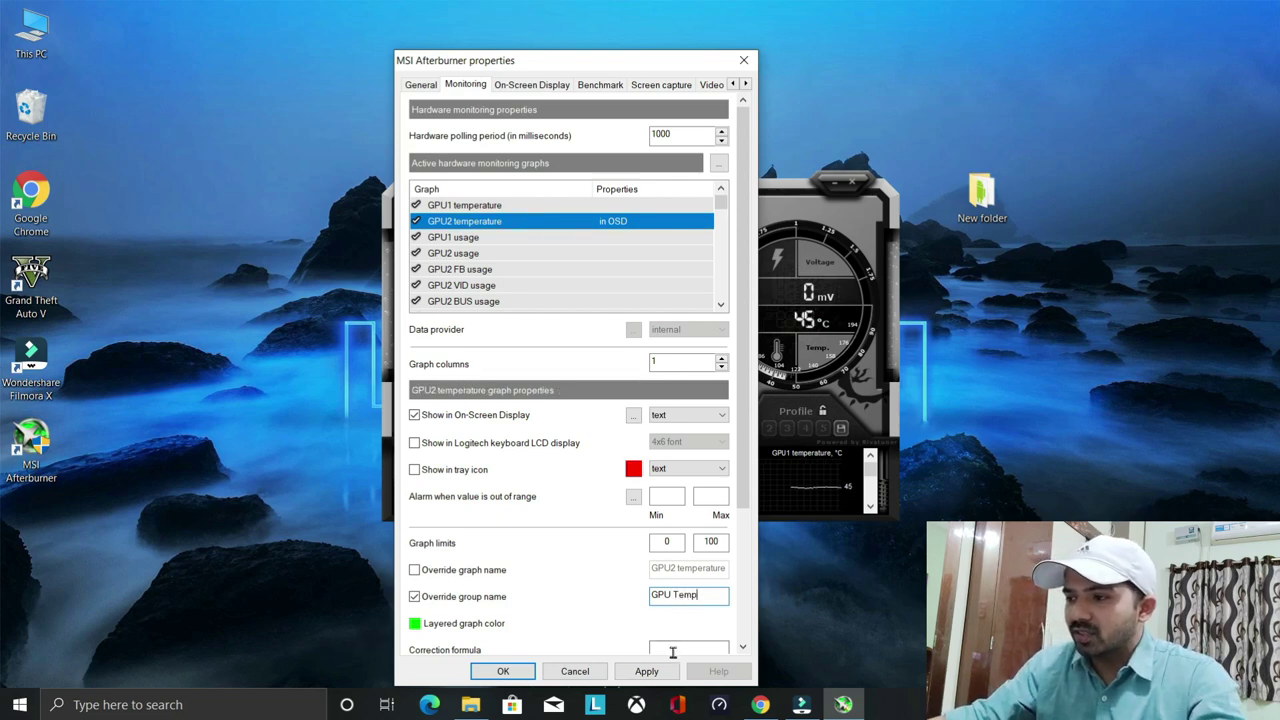
left_click(647, 671)
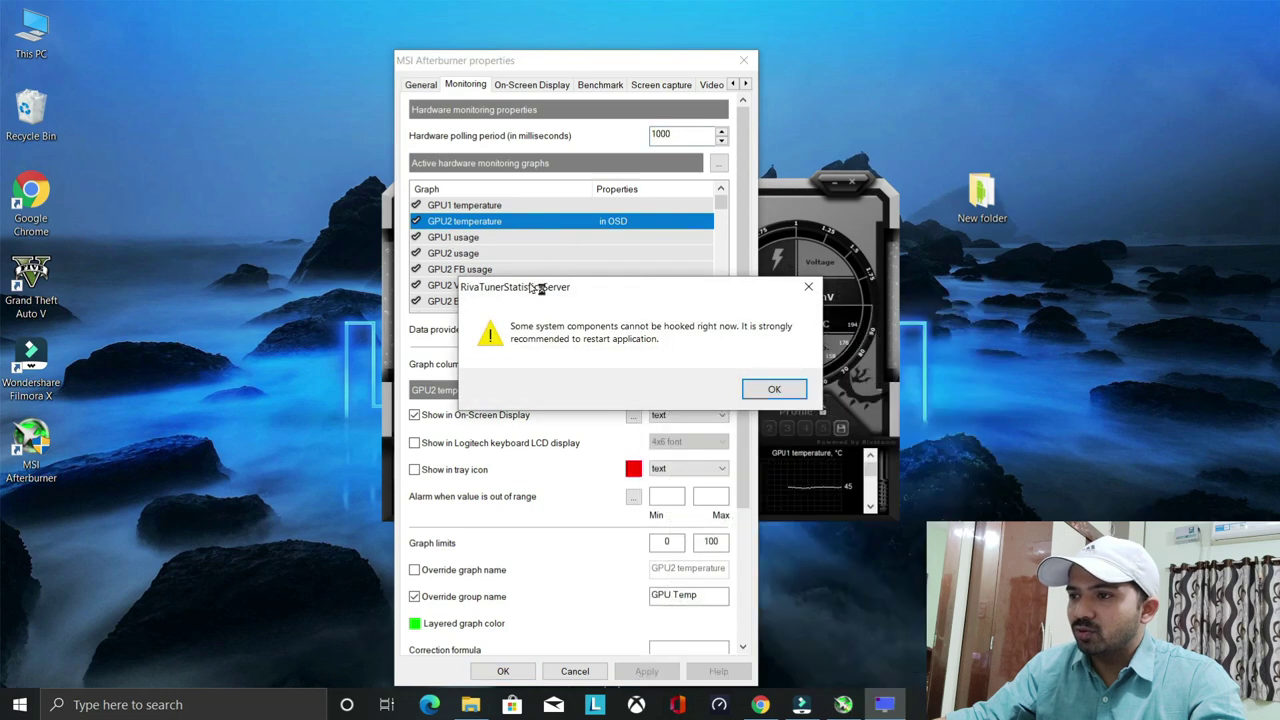
left_click(774, 389)
Decline the RivaTuner Statistics Server update and enable the On-Screen Display for the GPU2 usage graph
left_click(456, 255)
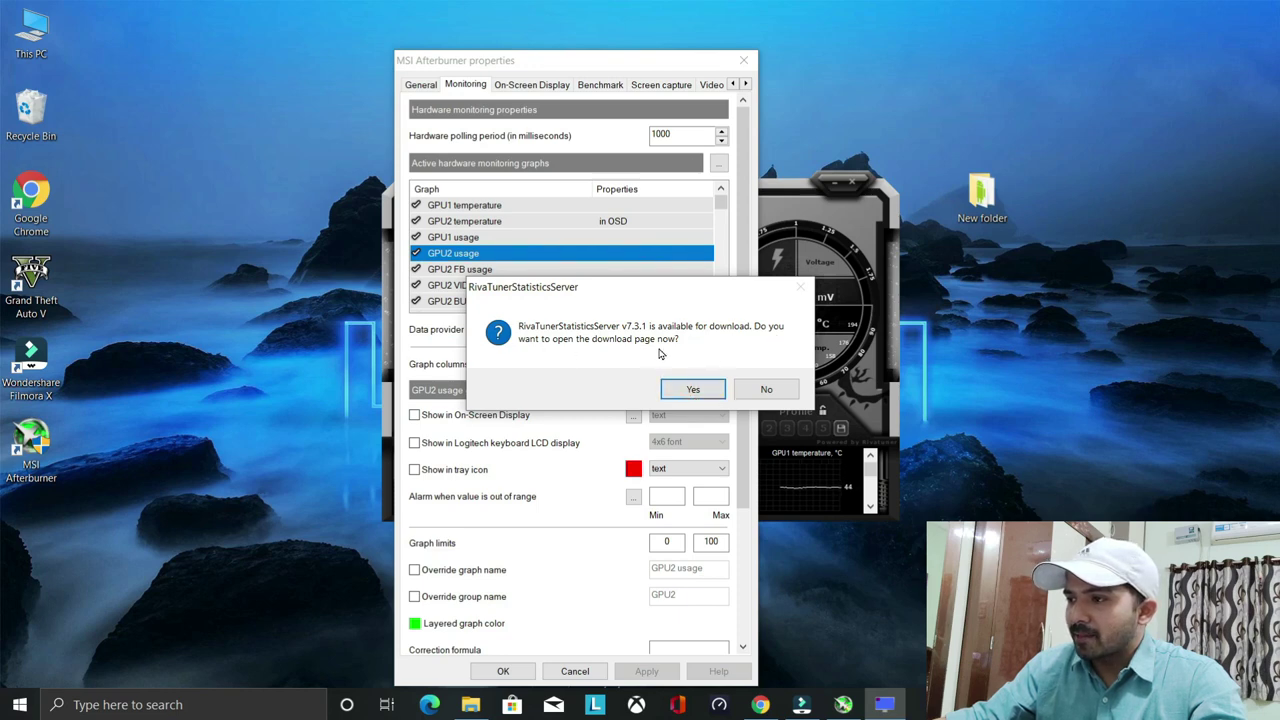
left_click(763, 390)
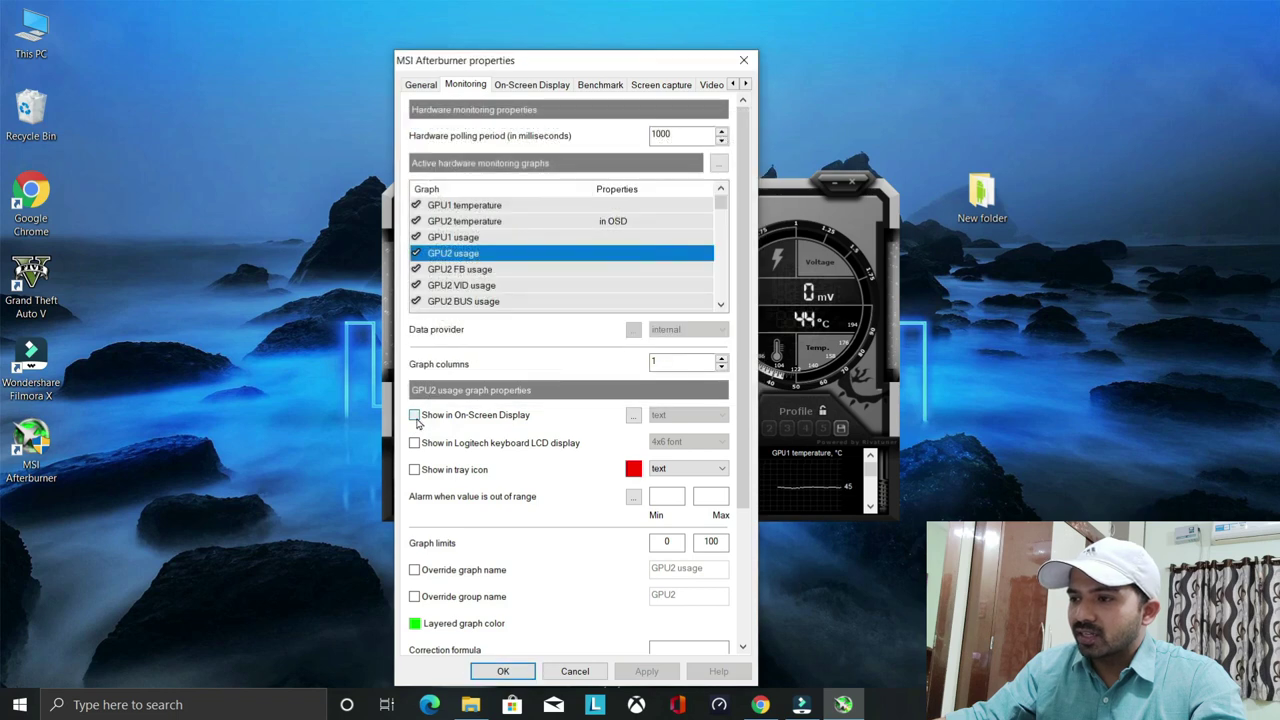
left_click(414, 415)
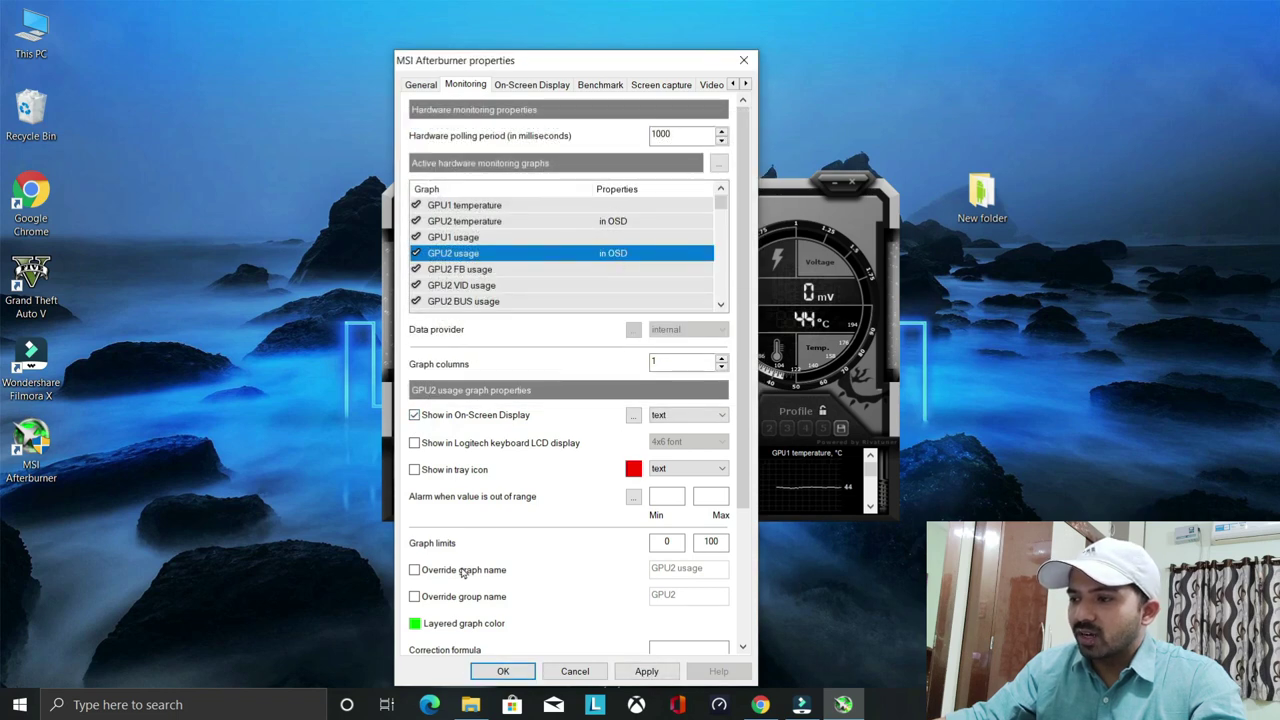
Override the GPU2 usage graph's group name with "GTX 1650Ti" and apply the change
left_click(414, 597)
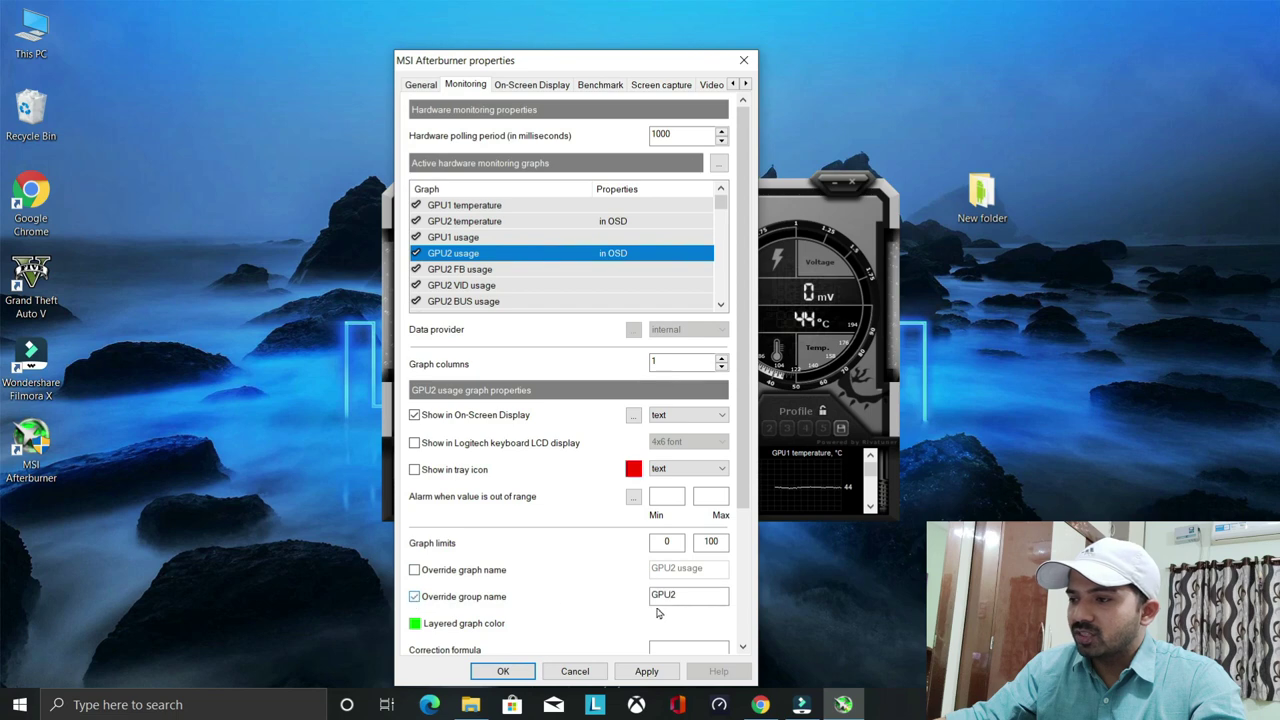
left_click(680, 595)
key("BackSpace")
key("BackSpace")
key("BackSpace")
key("BackSpace")
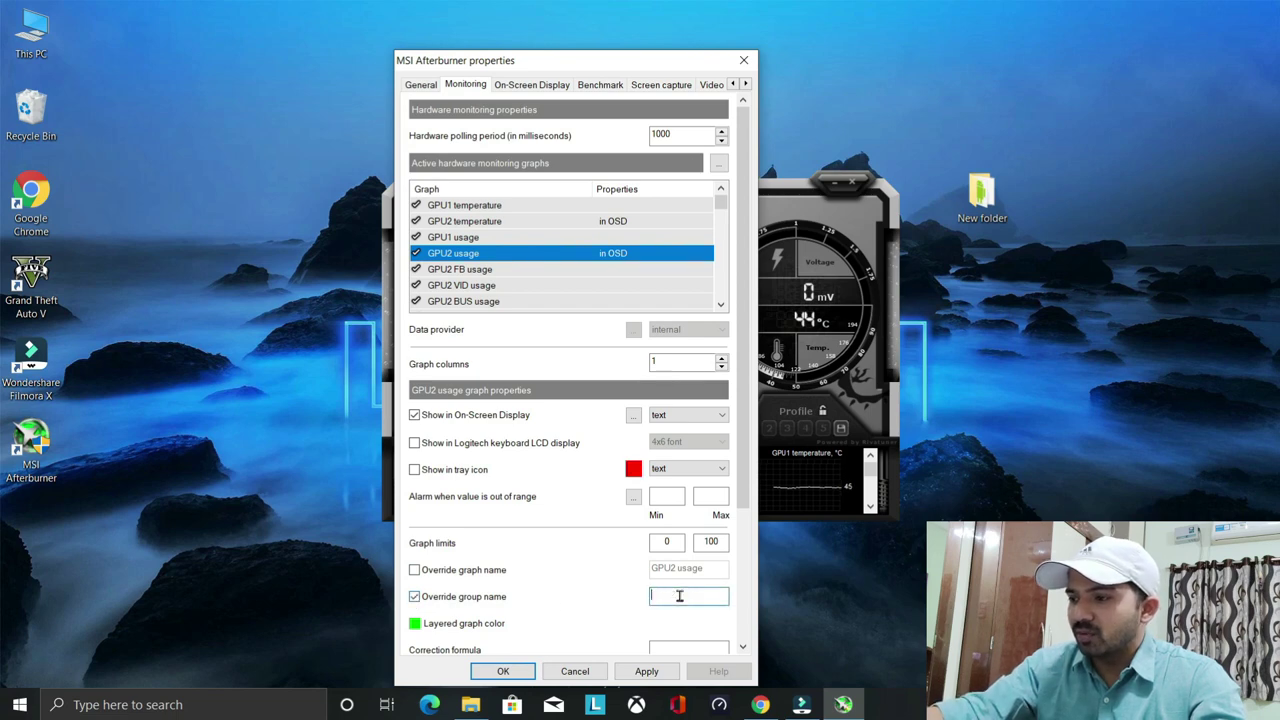
type("GTX")
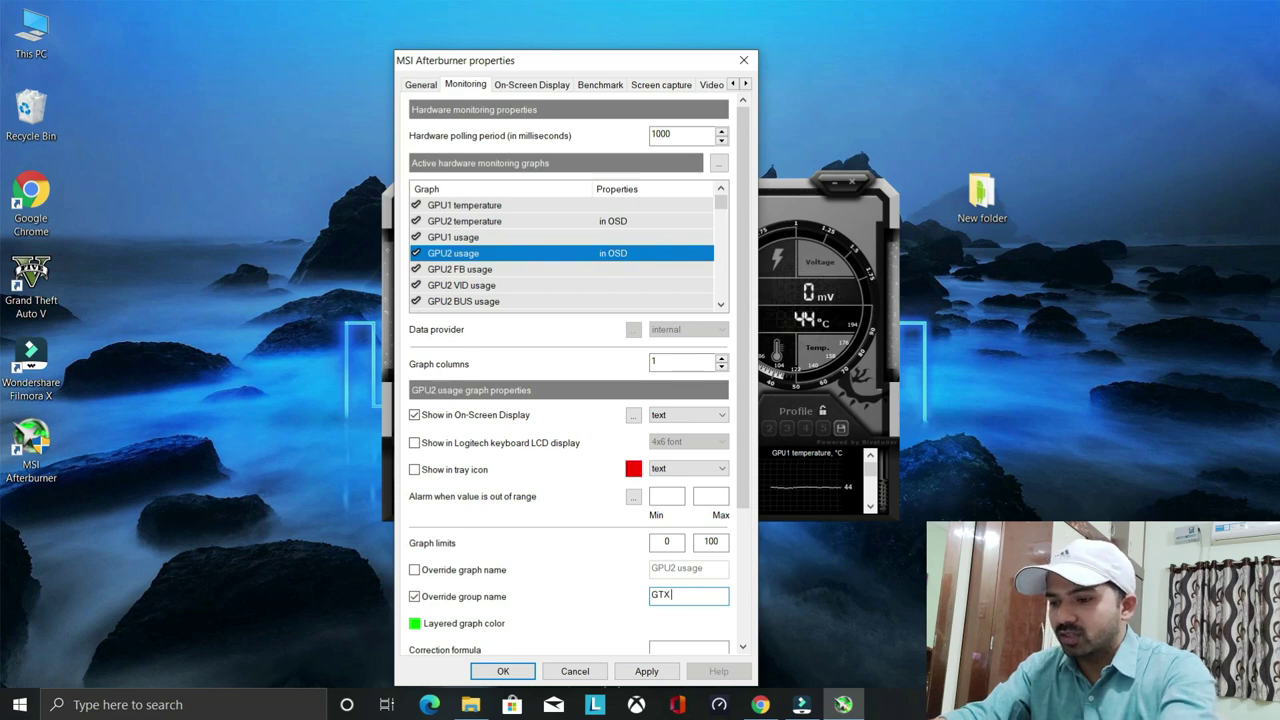
type(" 1650")
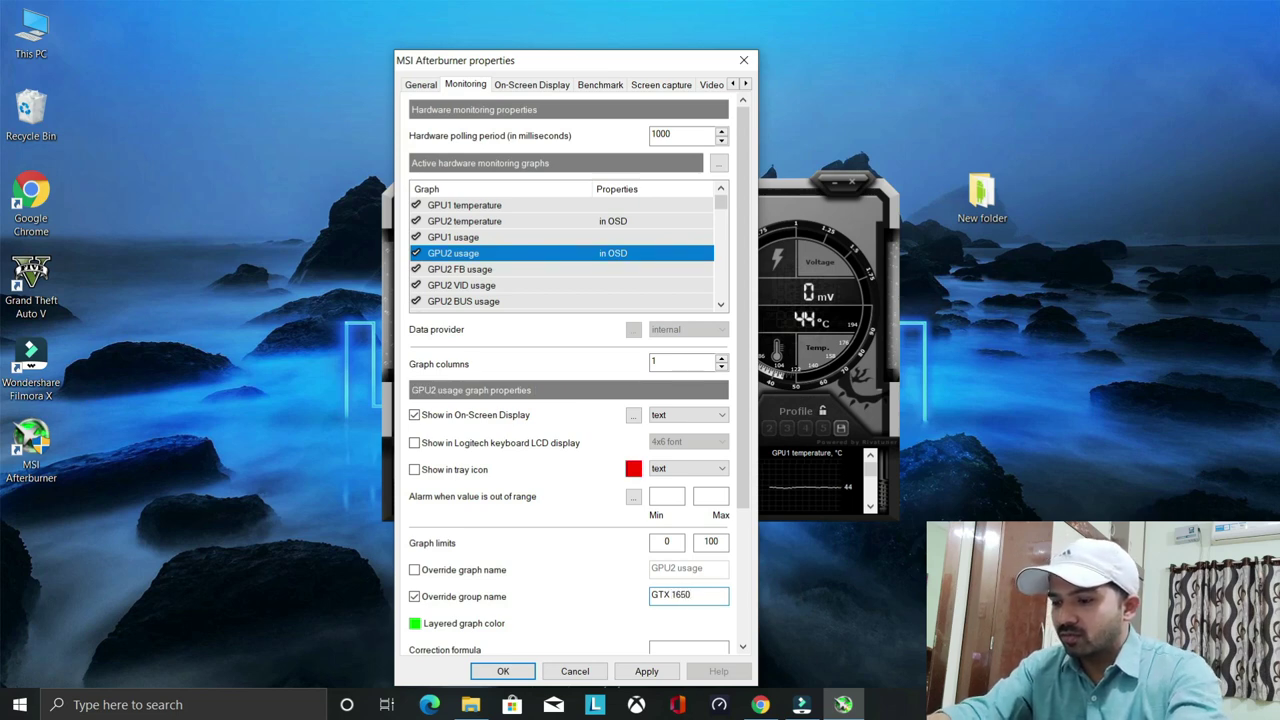
type("Ti")
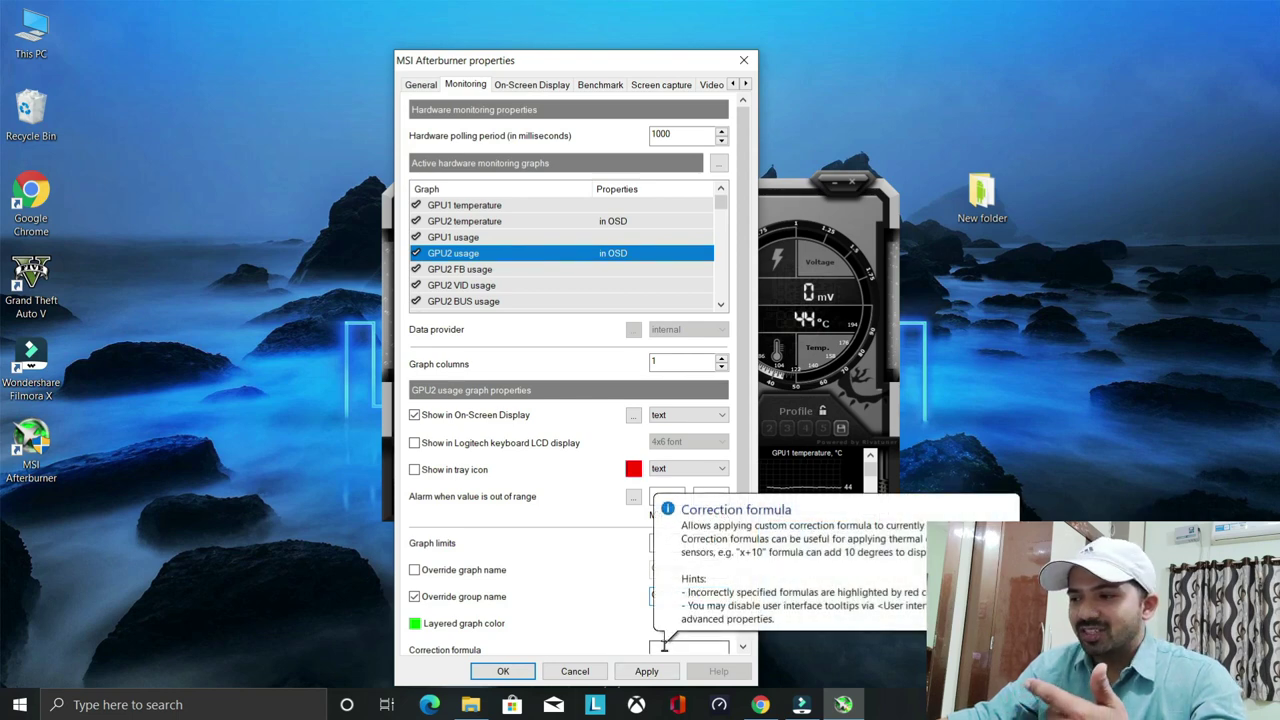
left_click(648, 672)
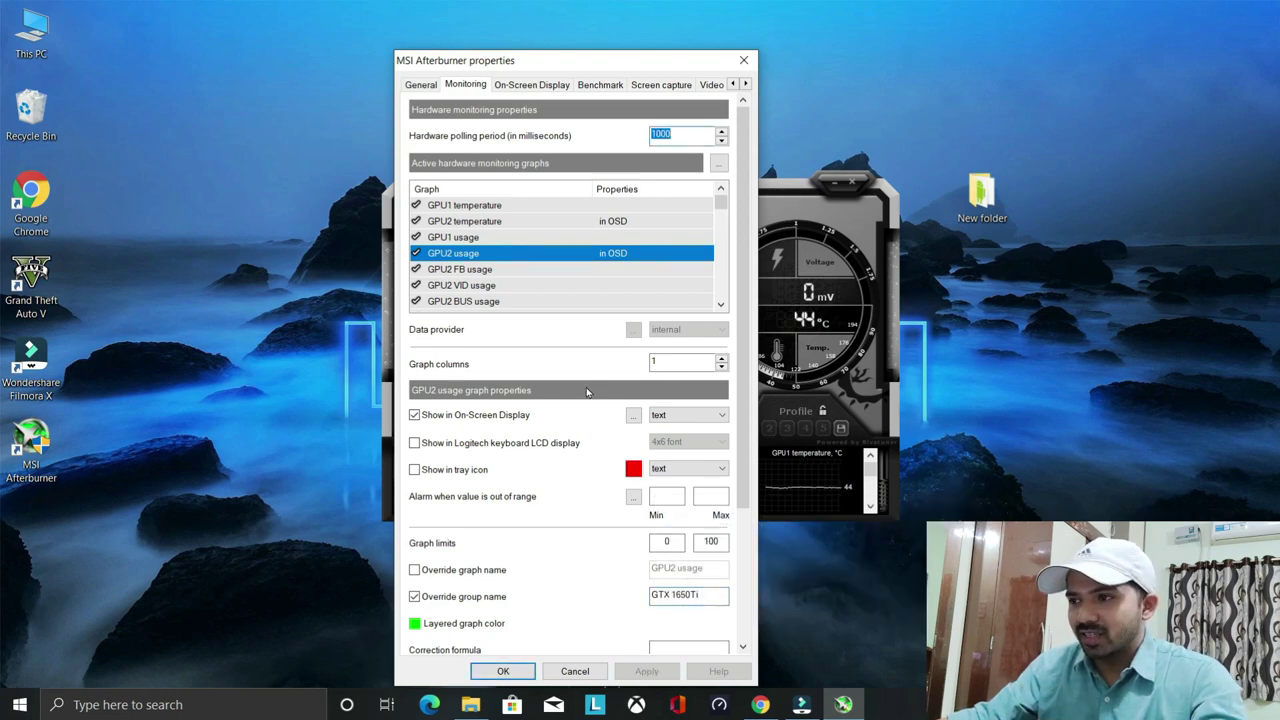
Enable the On-Screen Display for the overall CPU usage graph in the hardware monitoring list
scroll(495, 273, "down", 1)
scroll(515, 245, "down", 2)
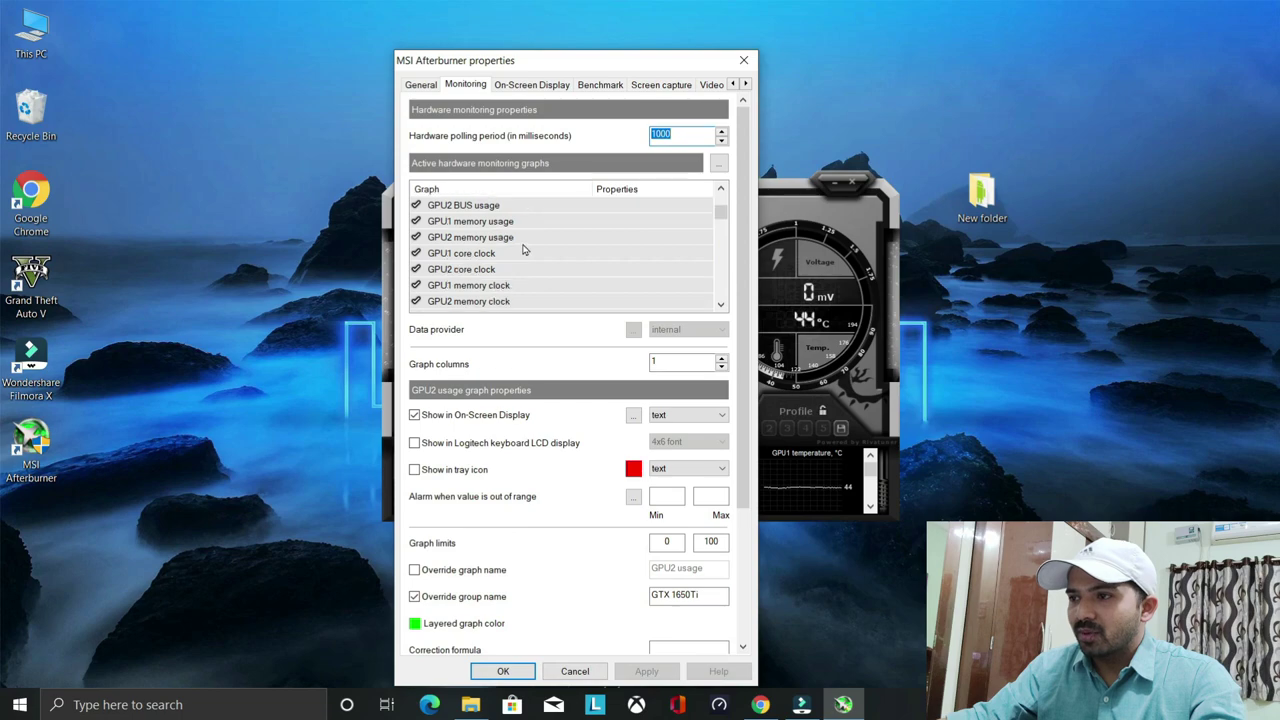
scroll(505, 240, "down", 2)
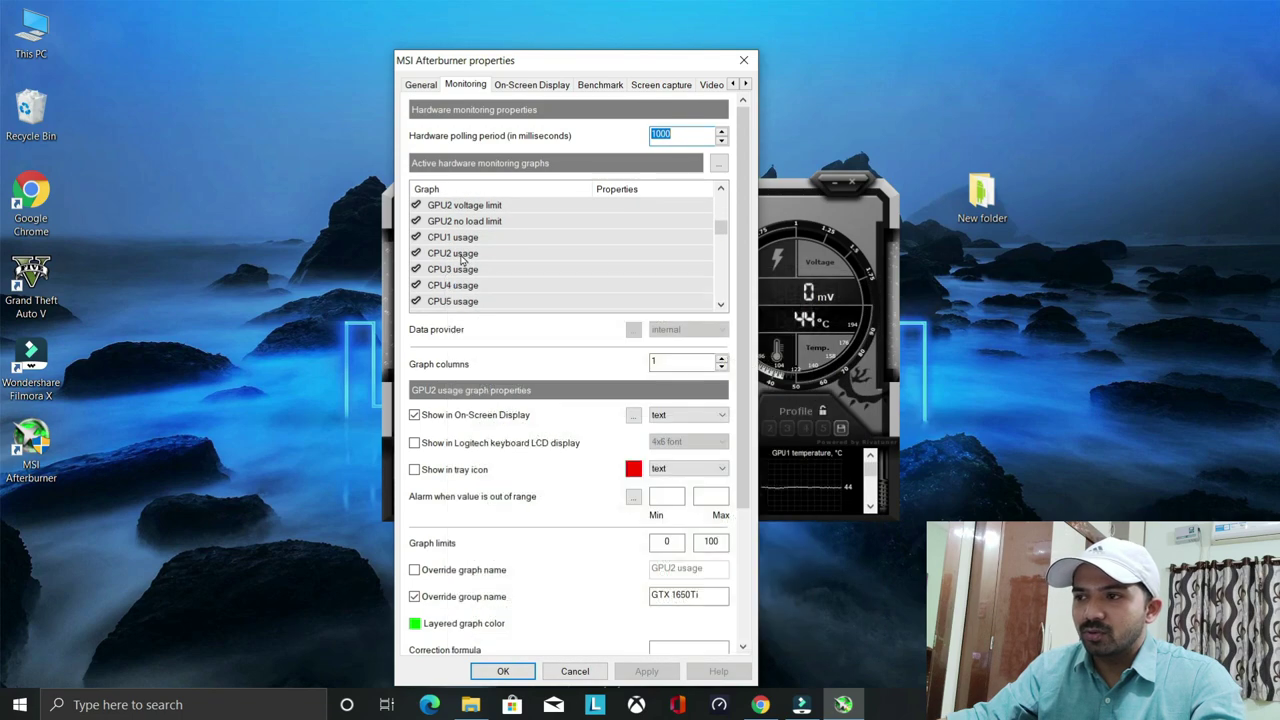
scroll(477, 255, "down", 2)
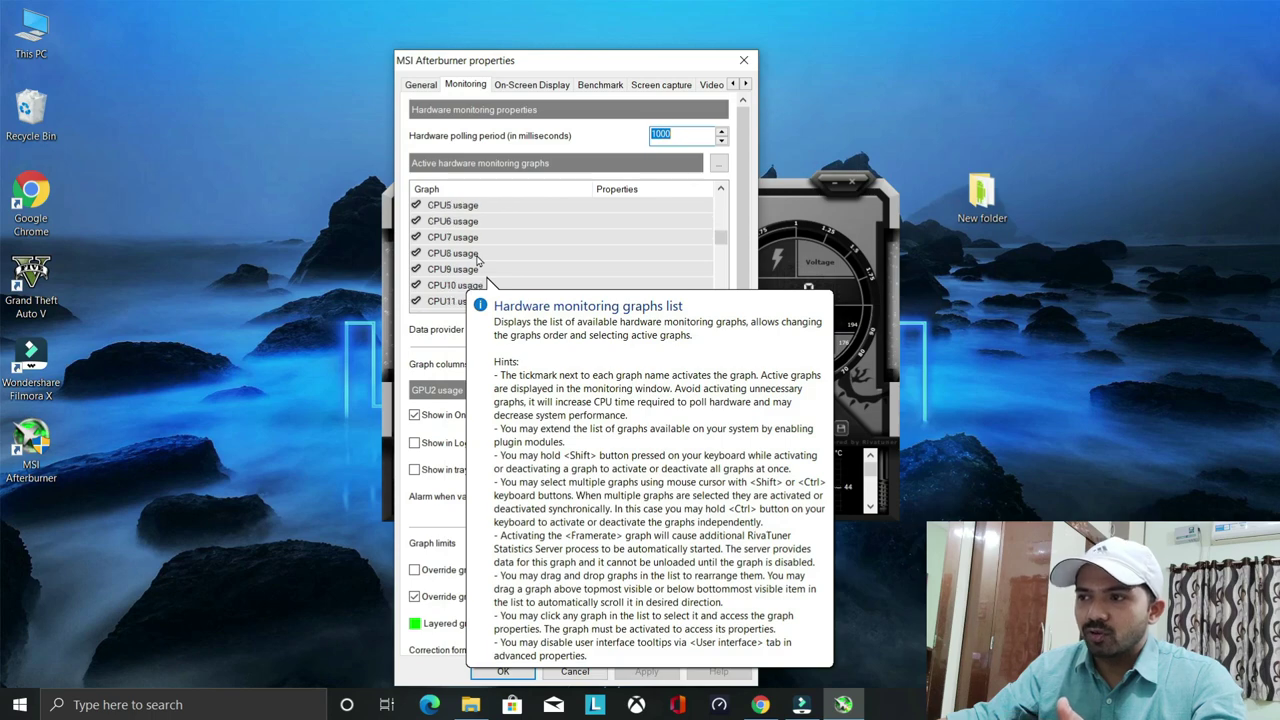
scroll(478, 250, "down", 3)
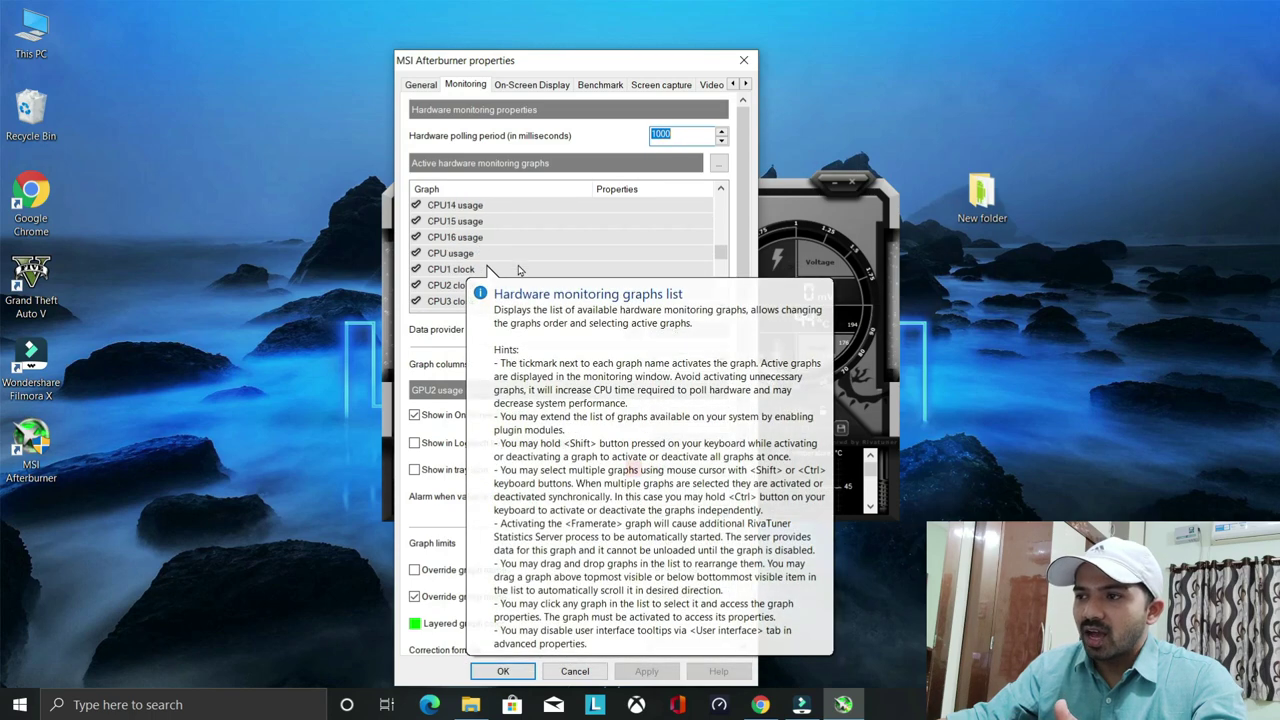
left_click(449, 256)
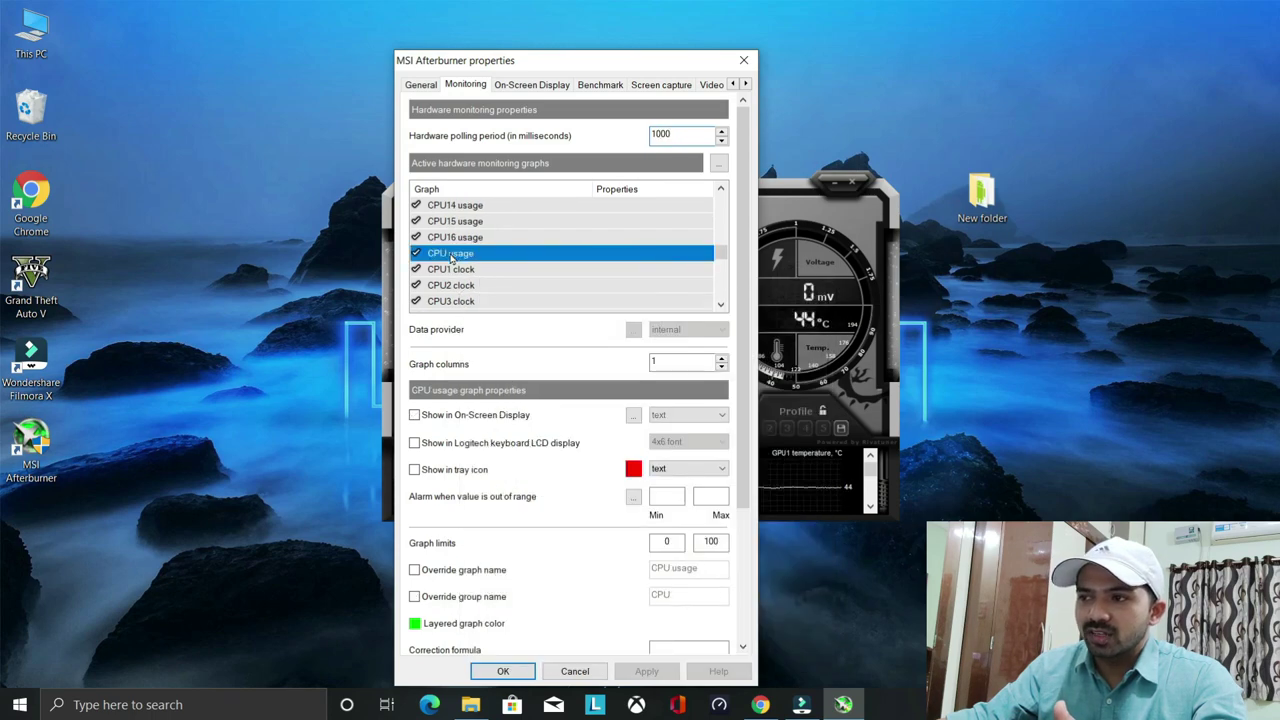
left_click(415, 416)
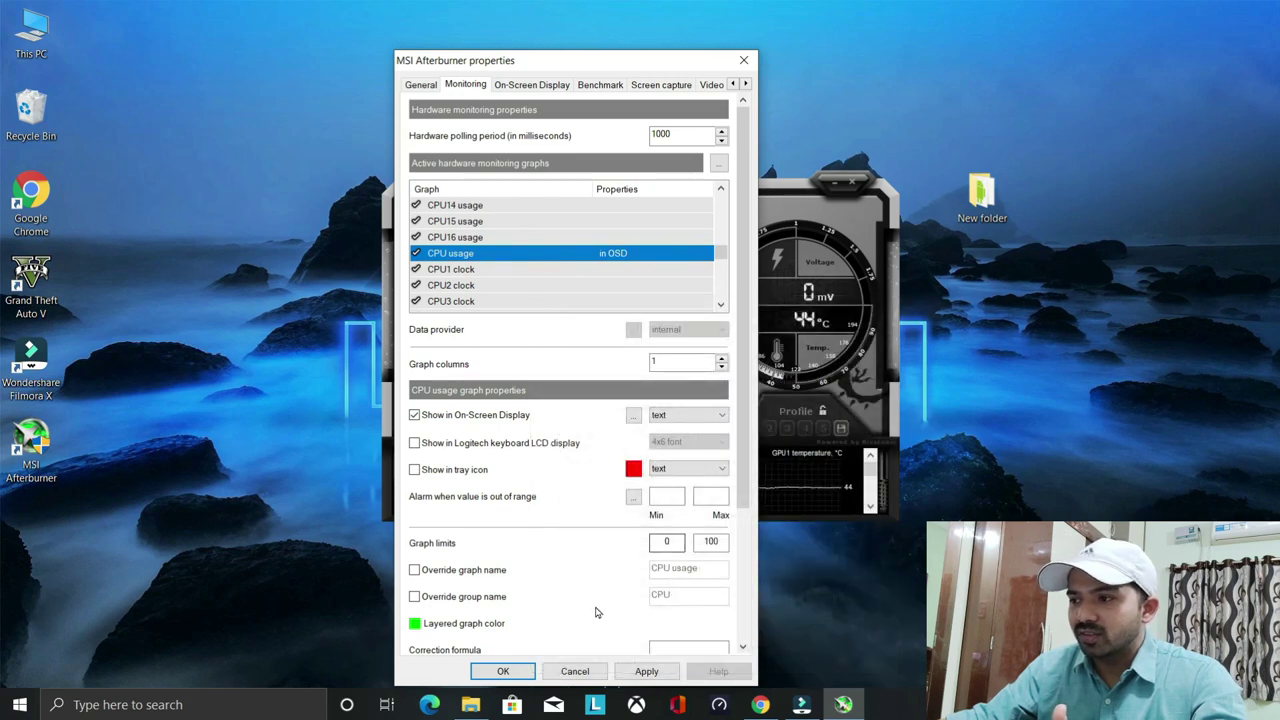
Override the CPU usage graph's group name with "Ryzen 7 4800H" and apply the change
left_click(414, 597)
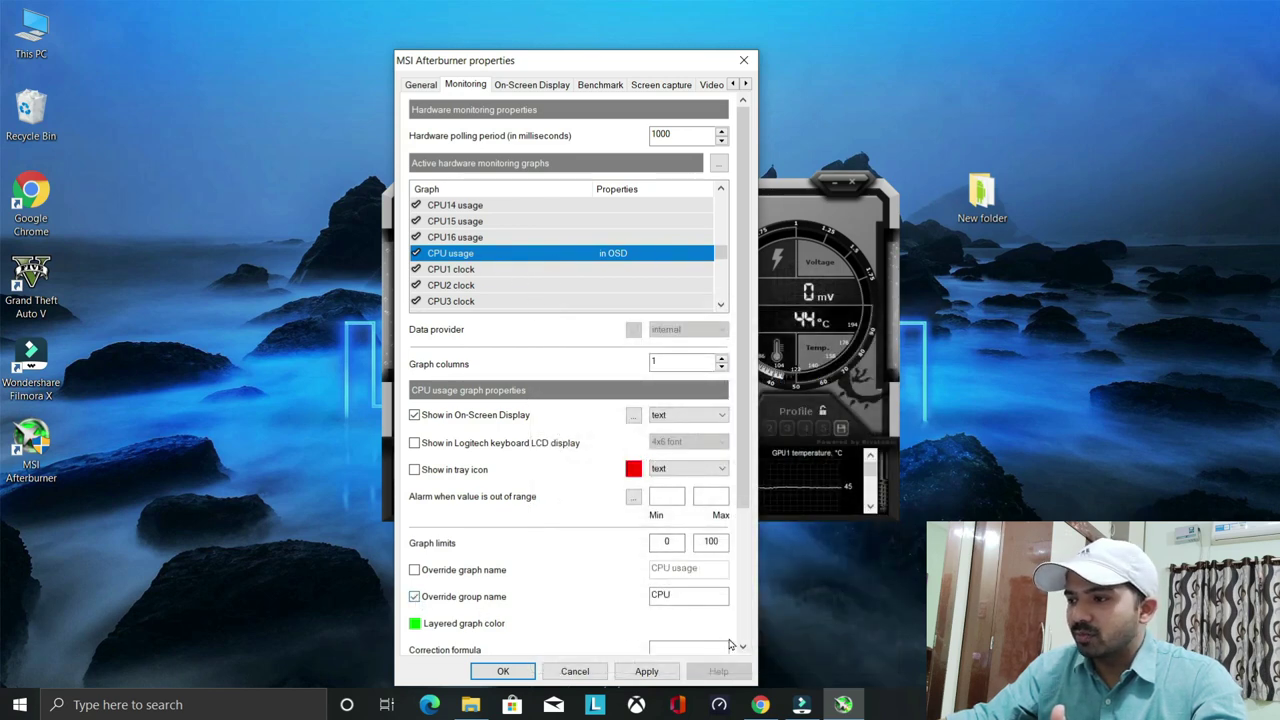
left_click(675, 597)
key("BackSpace")
key("BackSpace")
key("BackSpace")
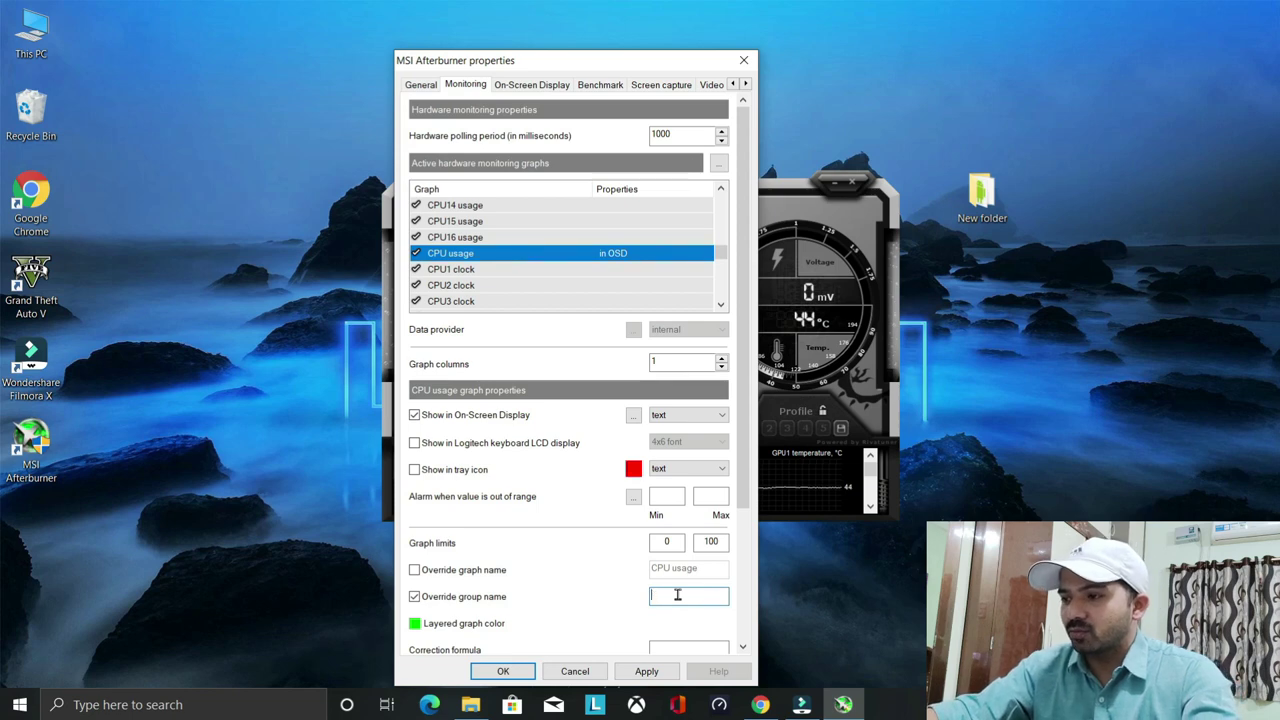
type("R")
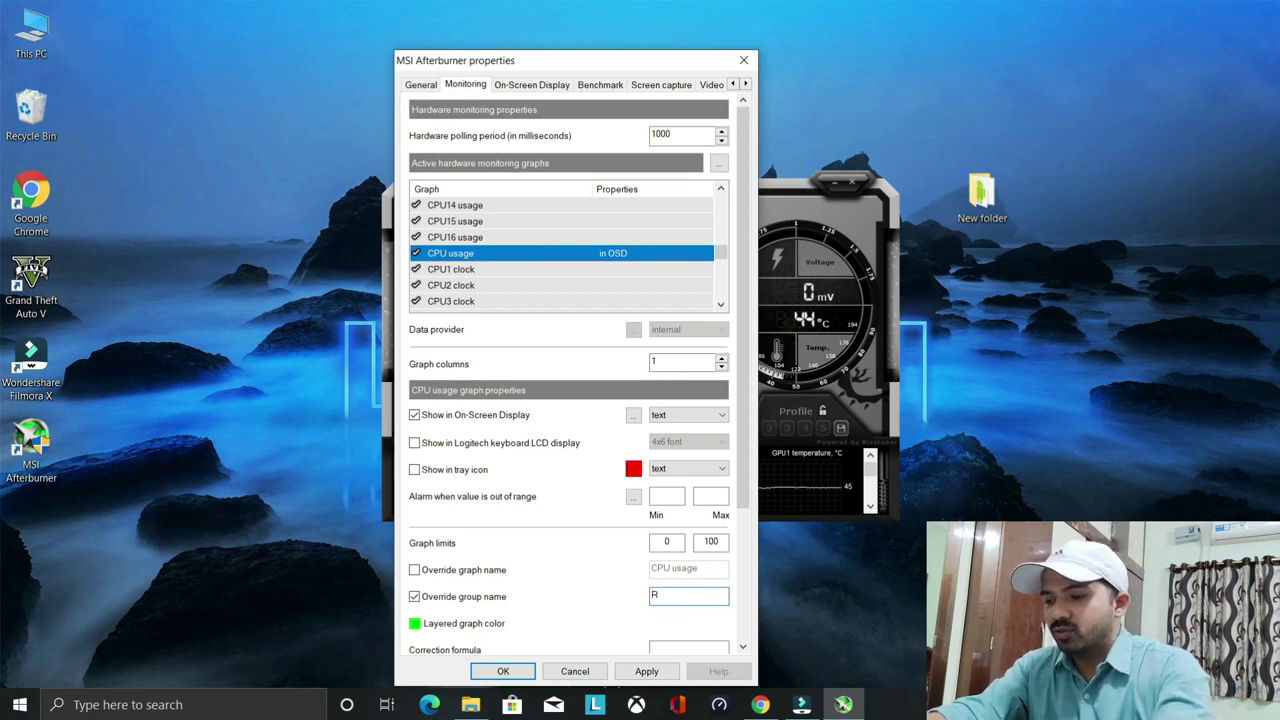
type("yz")
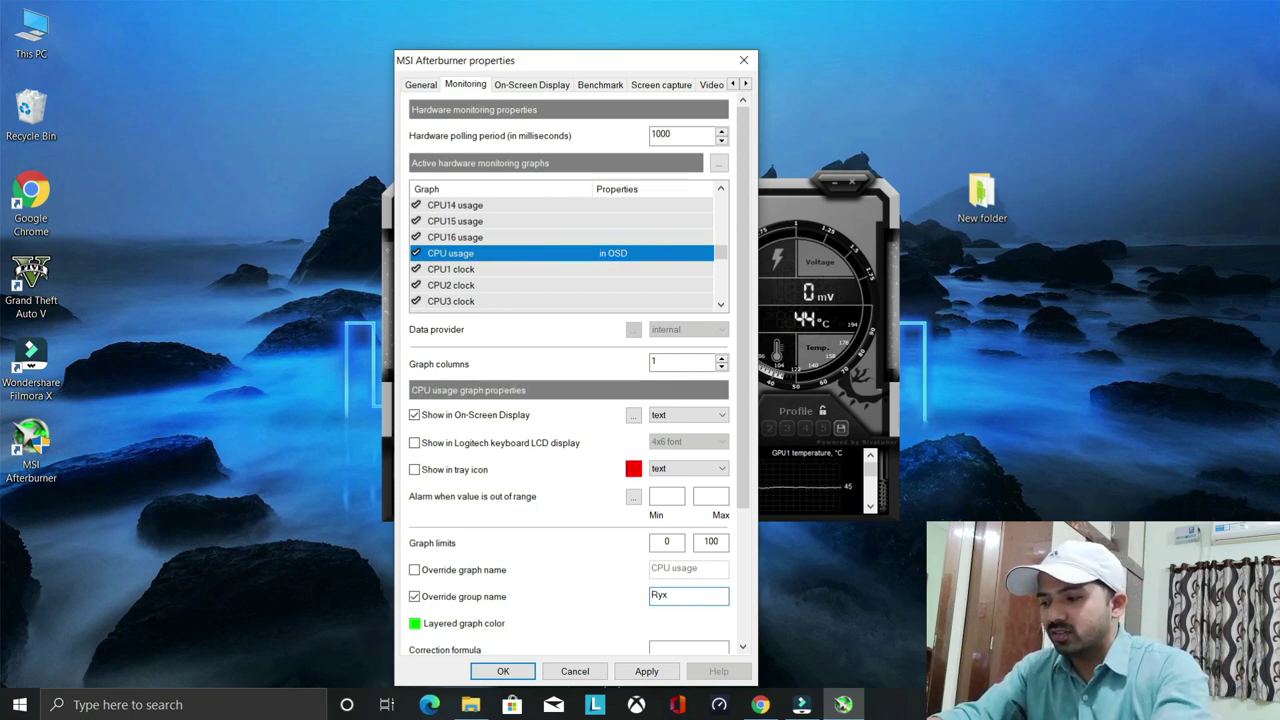
type("en")
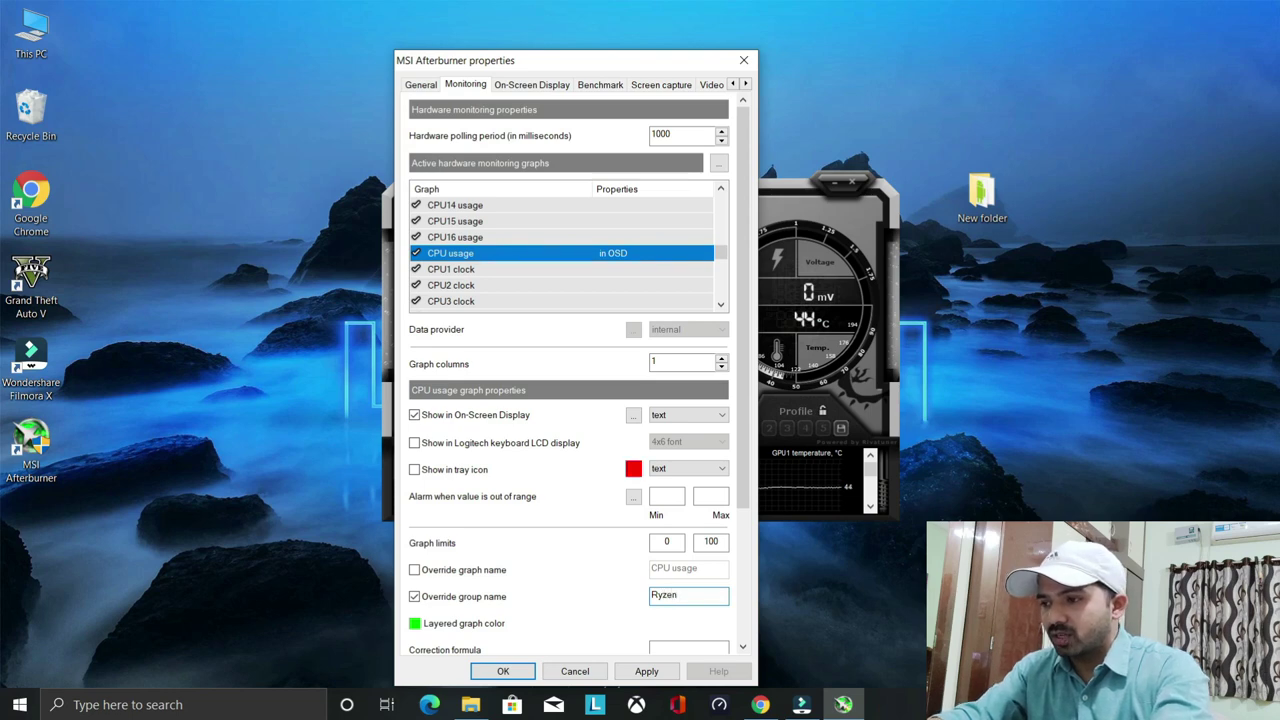
type(" 7 4800H")
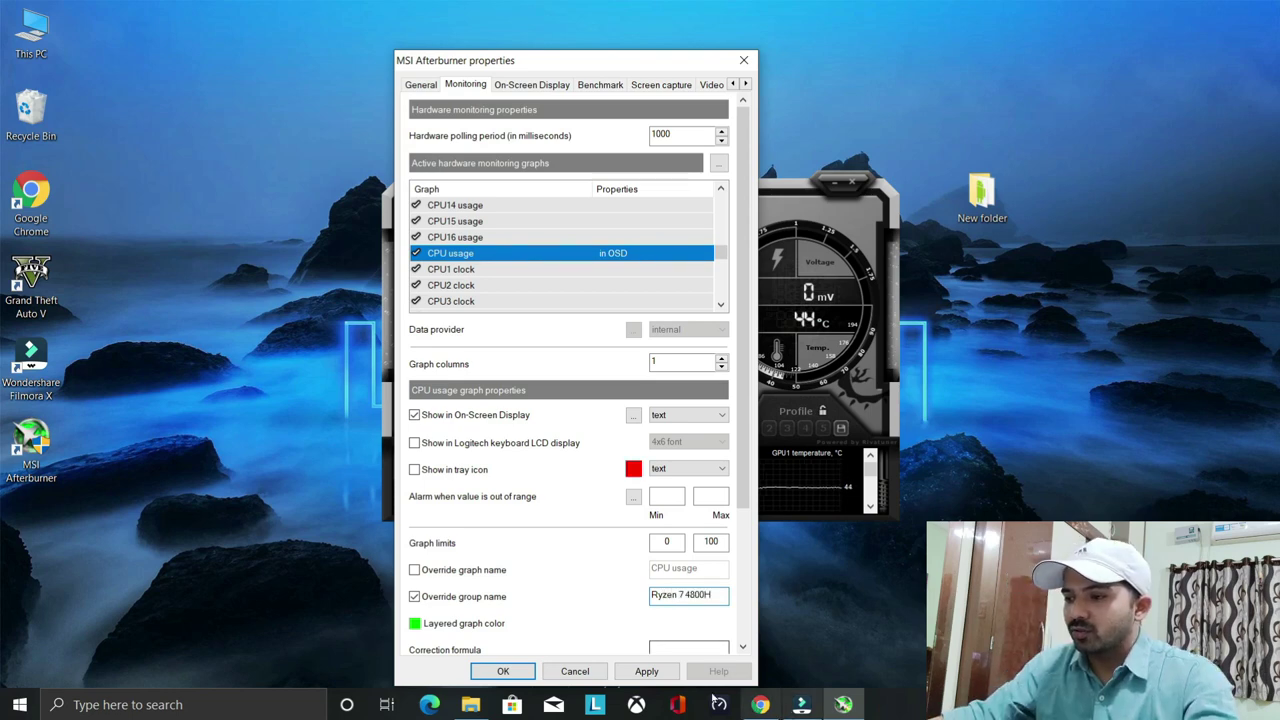
left_click(646, 671)
Enable the On-Screen Display for the overall CPU clock graph in the hardware monitoring list
scroll(543, 278, "down", 1)
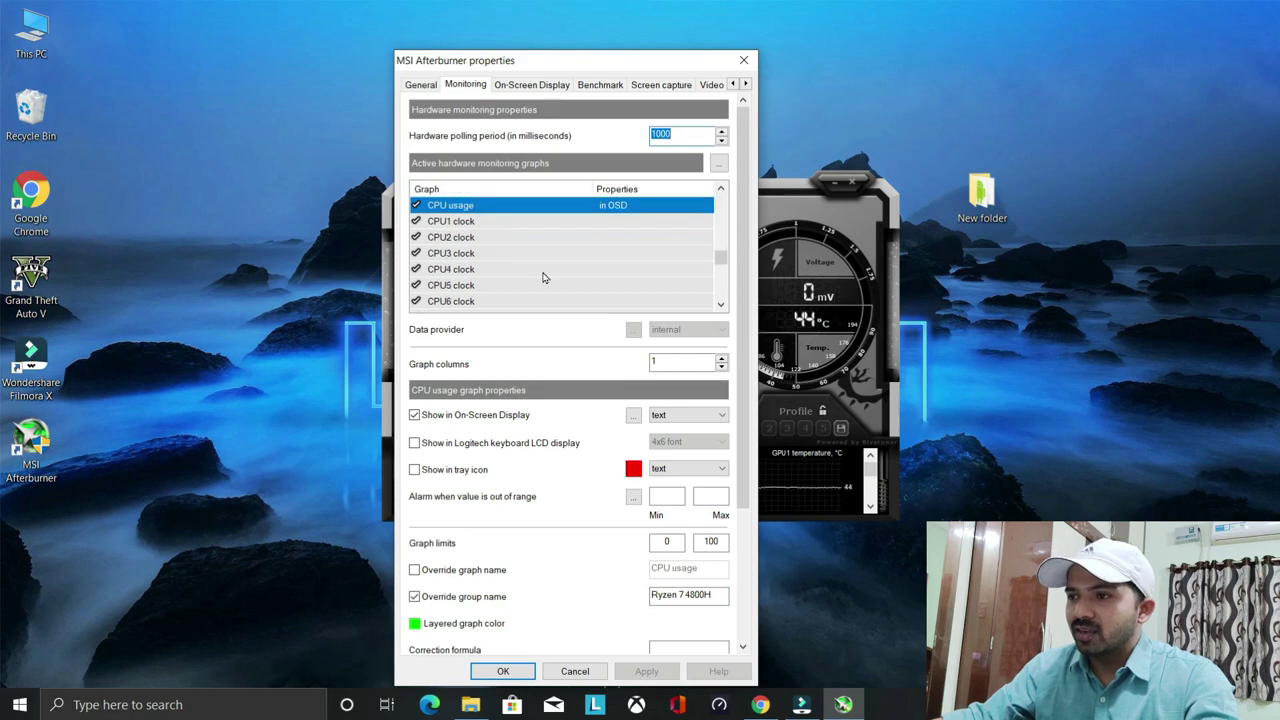
scroll(540, 272, "down", 2)
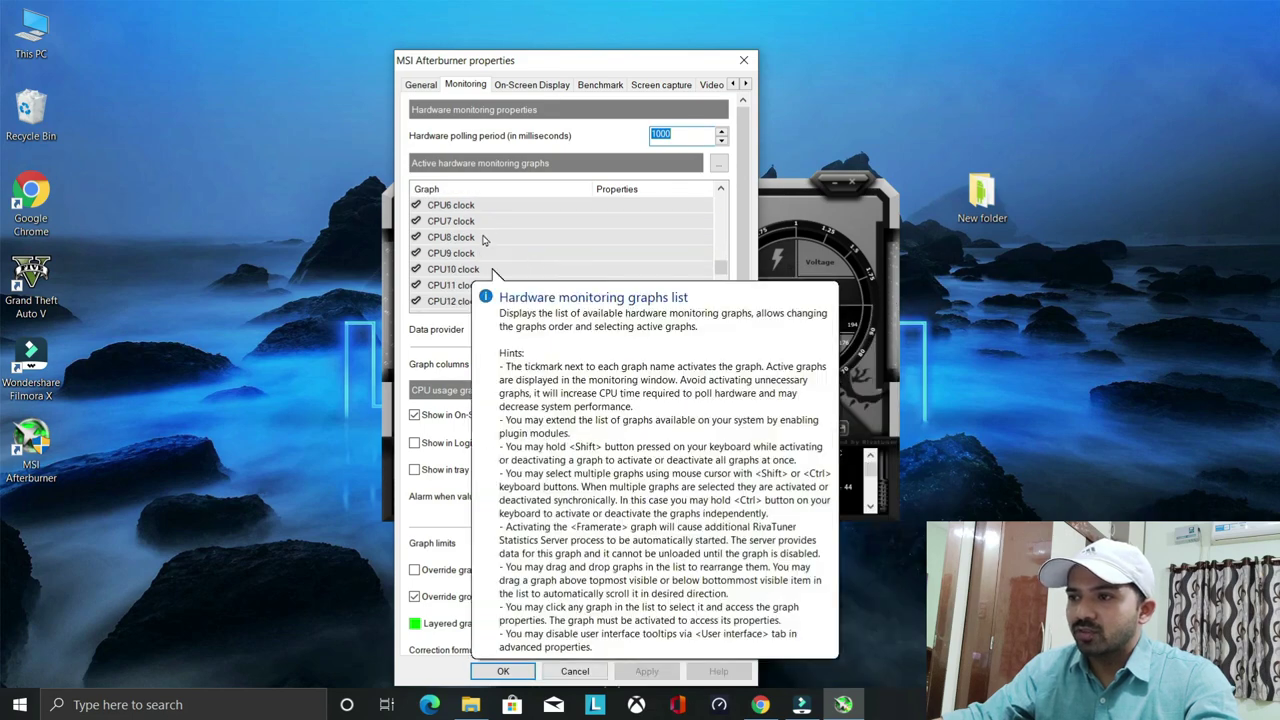
scroll(480, 256, "down", 2)
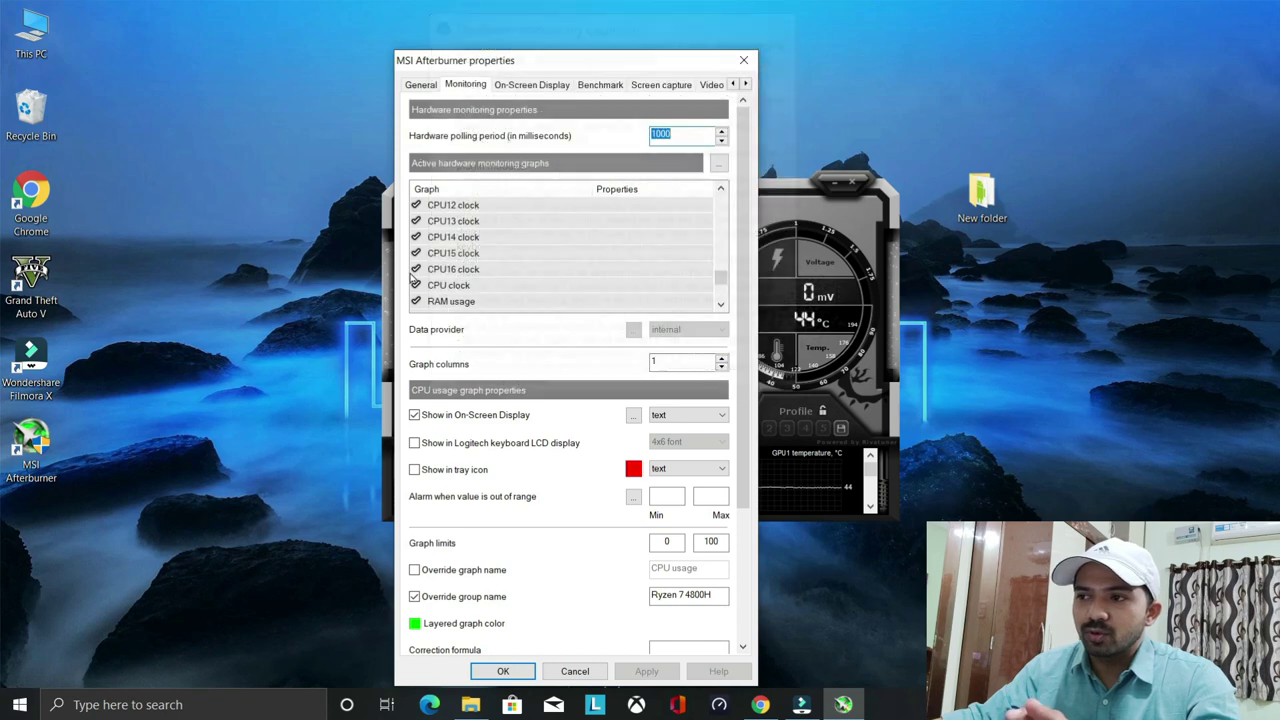
left_click(464, 288)
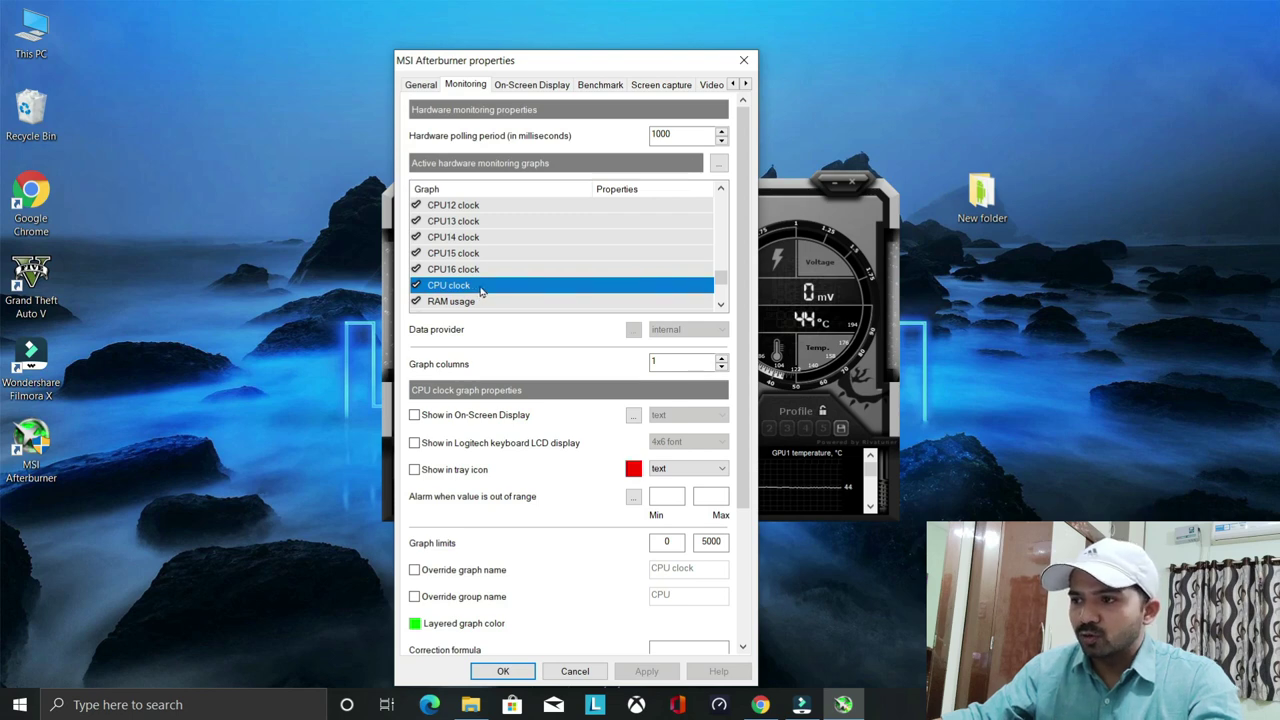
left_click(414, 416)
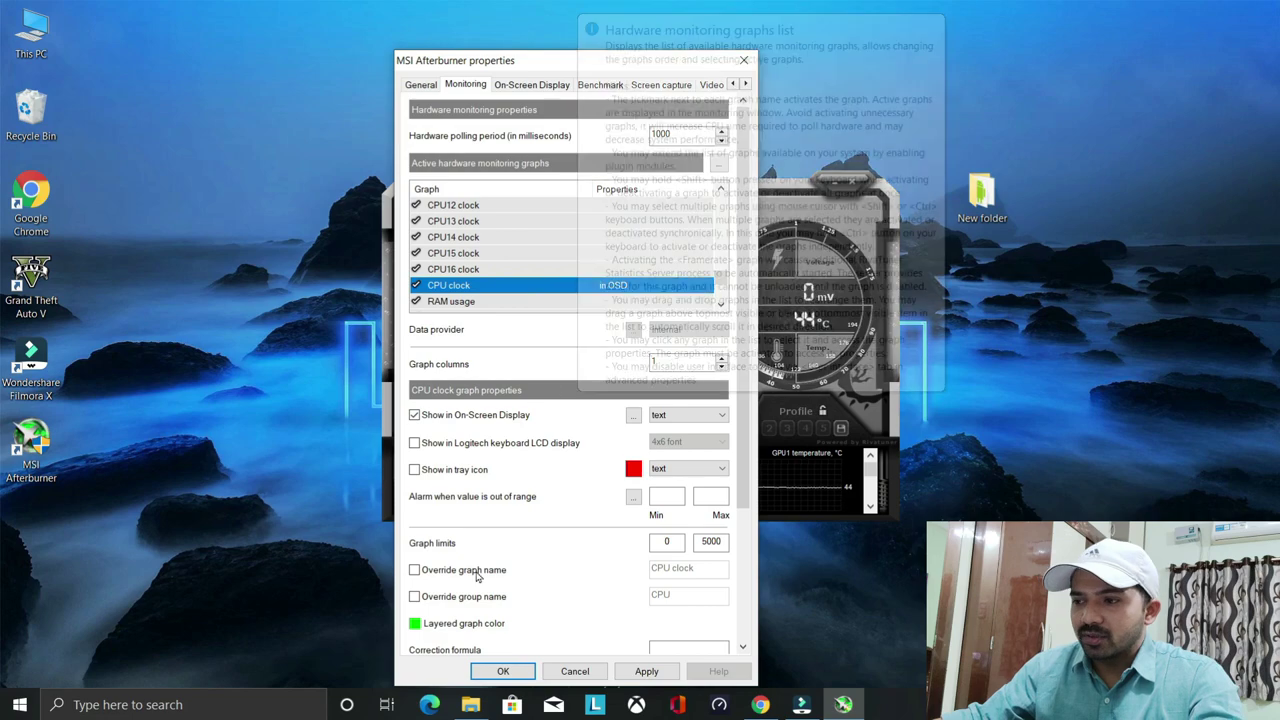
Activate the Framerate graph in the hardware monitoring list and show it in the On-Screen Display
scroll(543, 262, "down", 2)
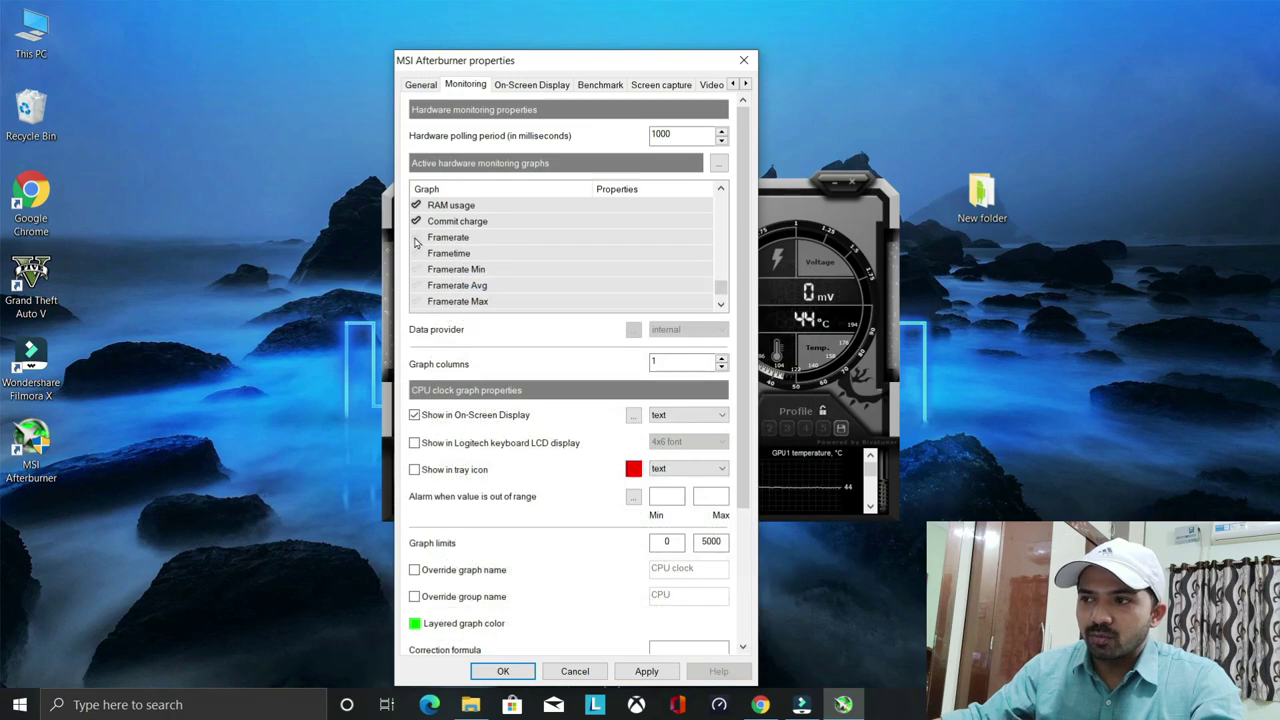
left_click(465, 240)
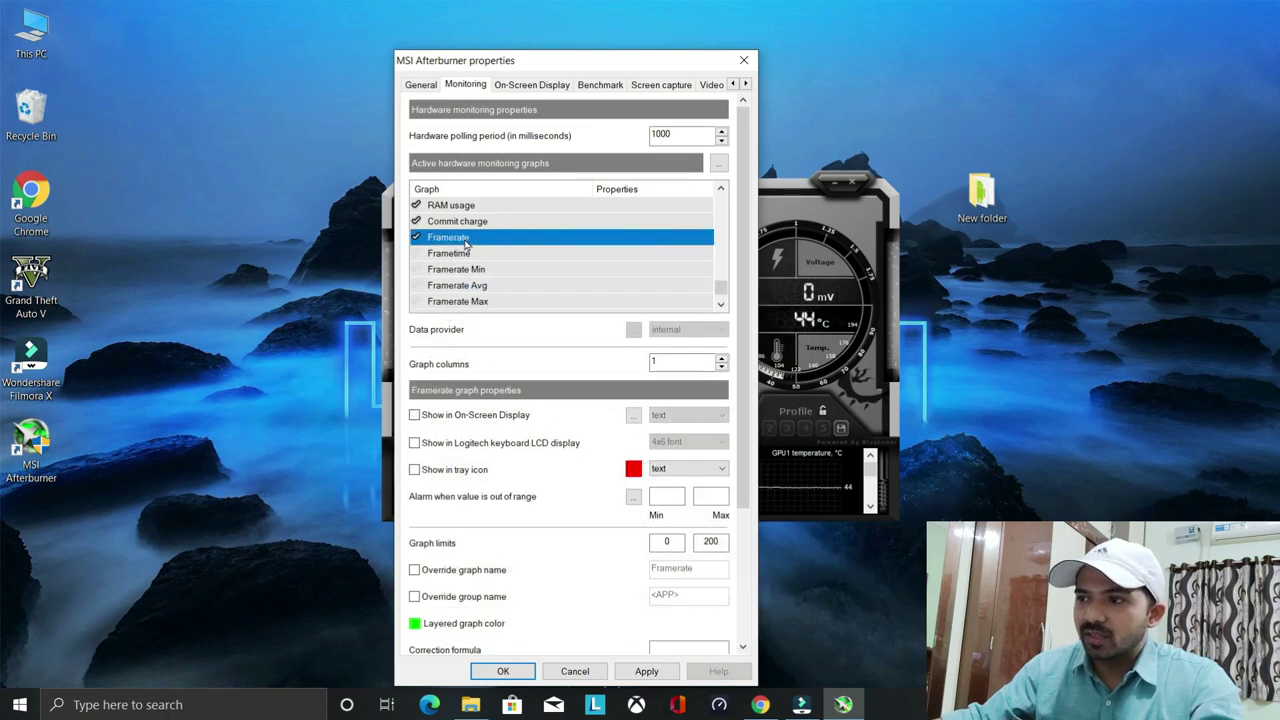
left_click(415, 416)
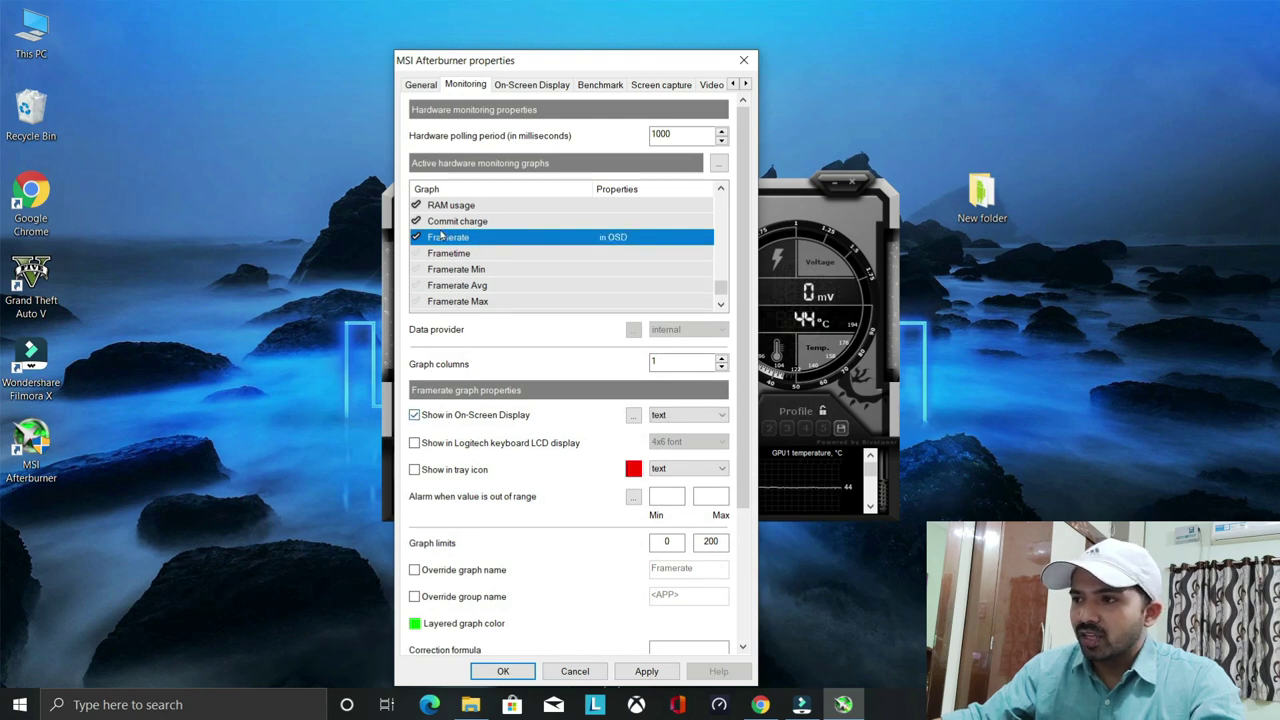
Override the Framerate graph's group name with "FPS" and apply the change
left_click(415, 598)
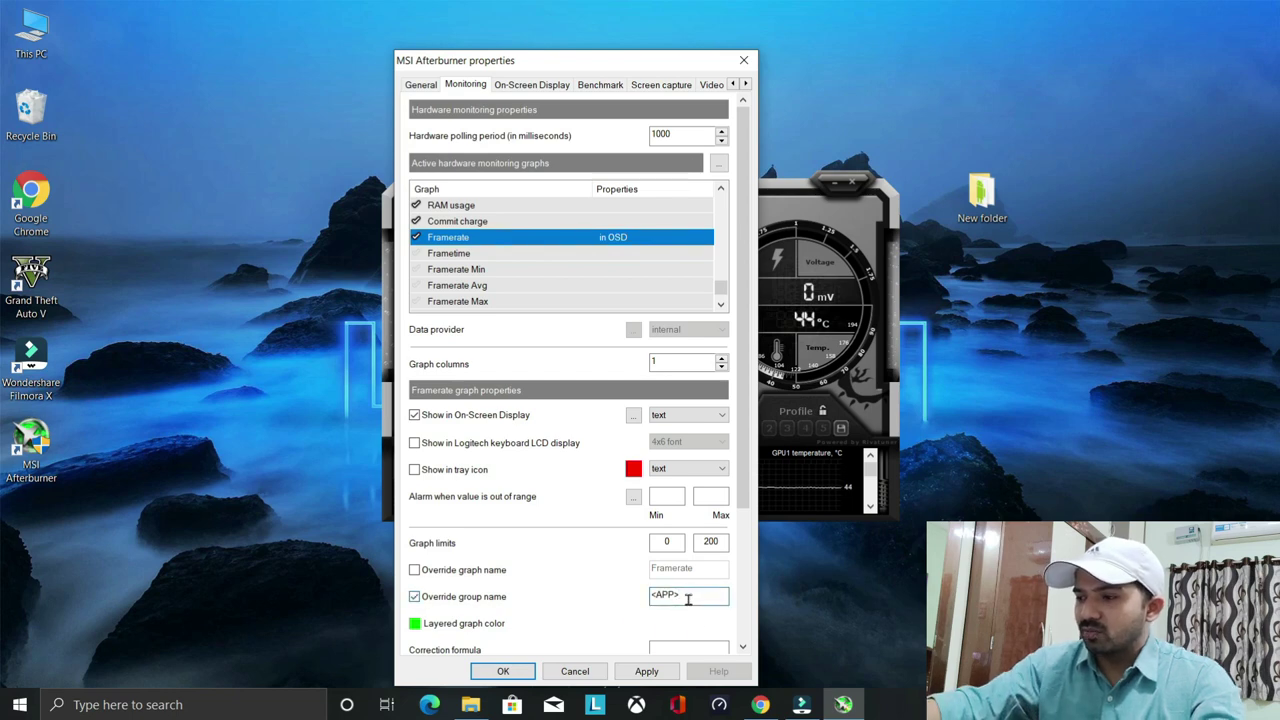
key("BackSpace")
key("BackSpace")
key("BackSpace")
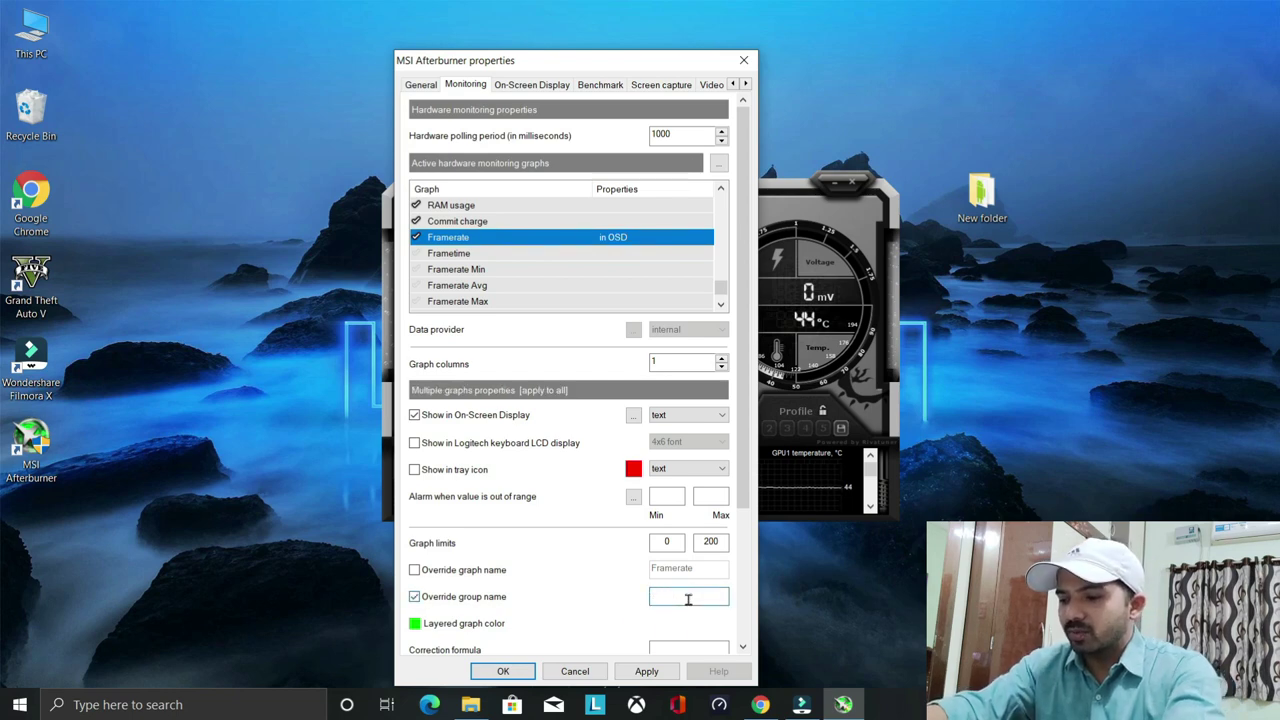
type("FPS")
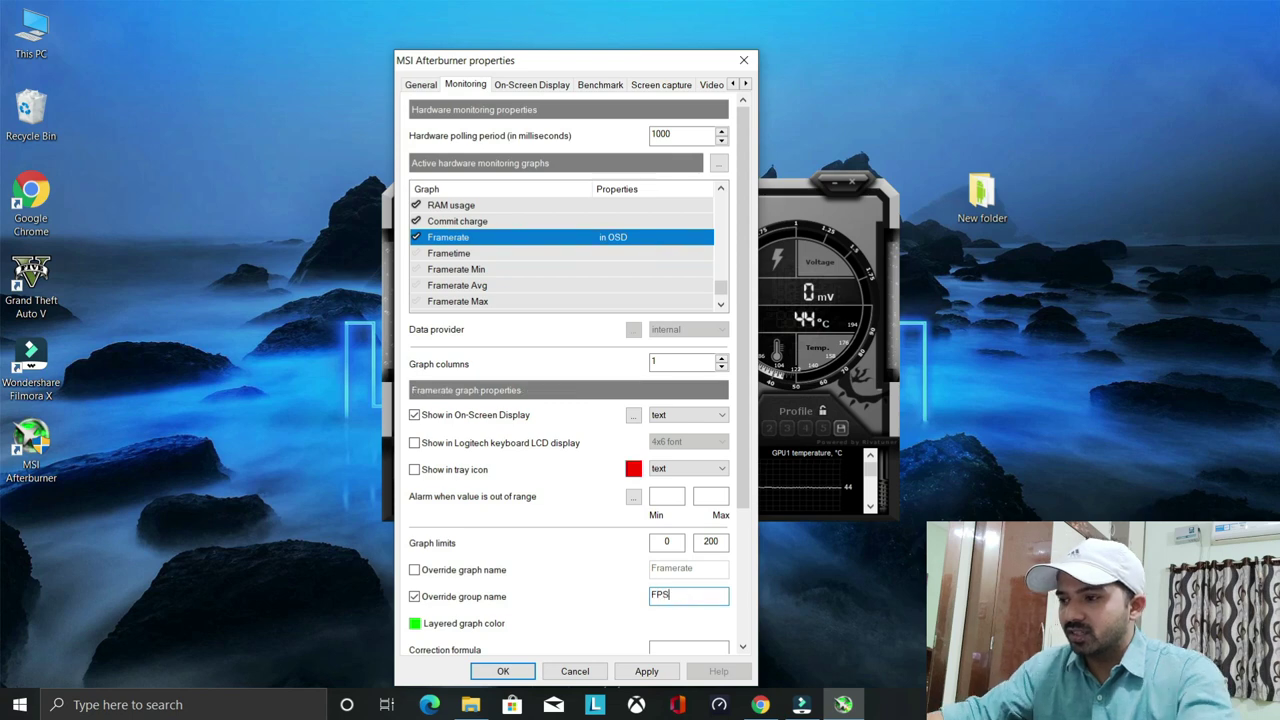
left_click(646, 671)
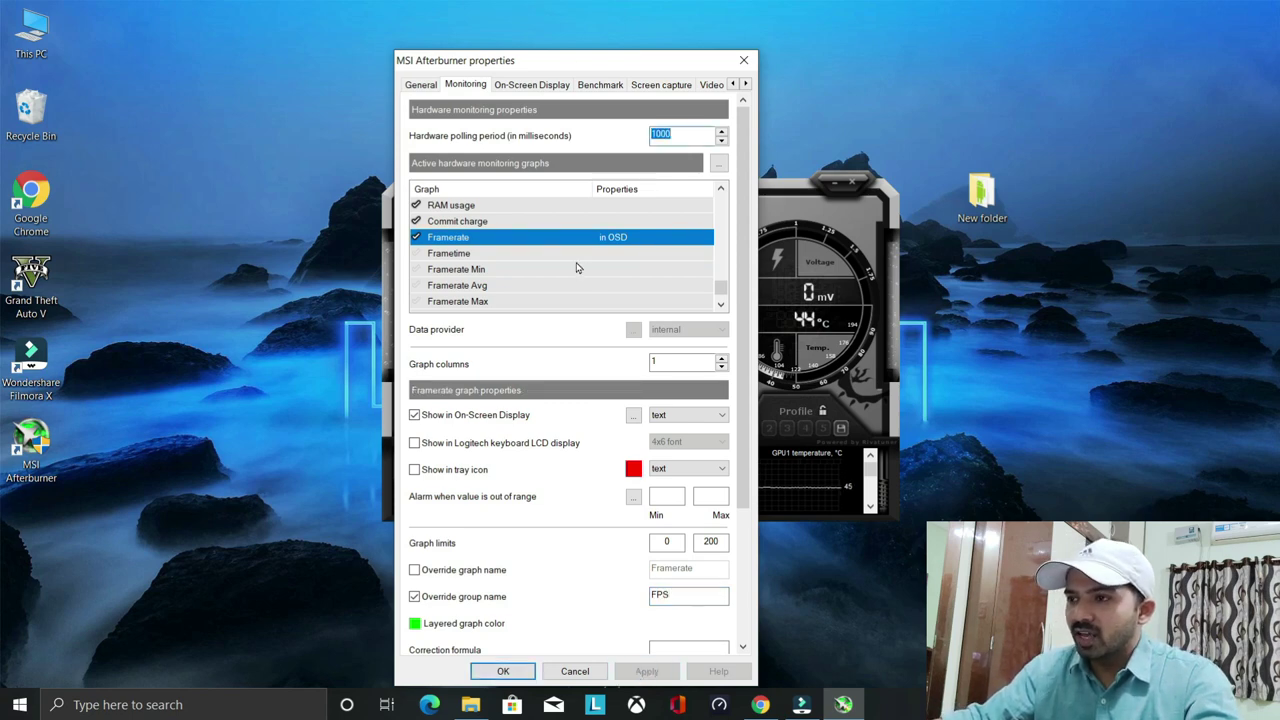
scroll(565, 265, "down", 1)
scroll(490, 268, "up", 2)
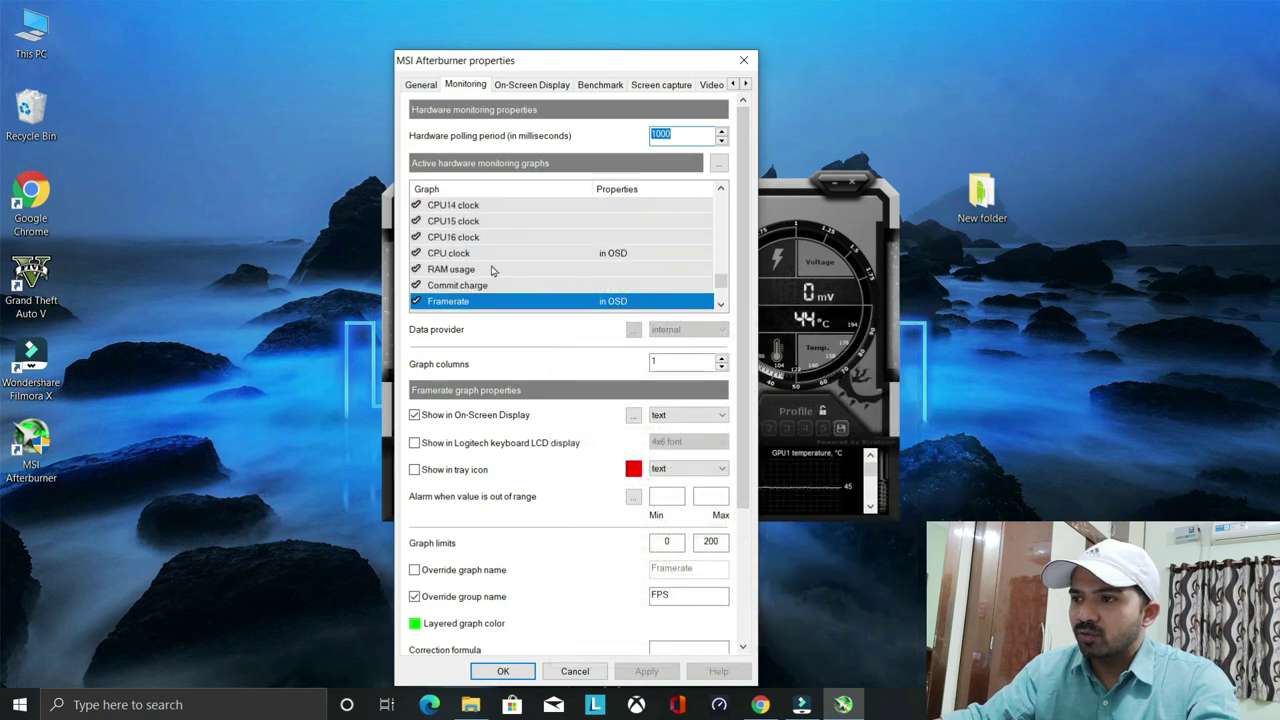
scroll(492, 271, "down", 2)
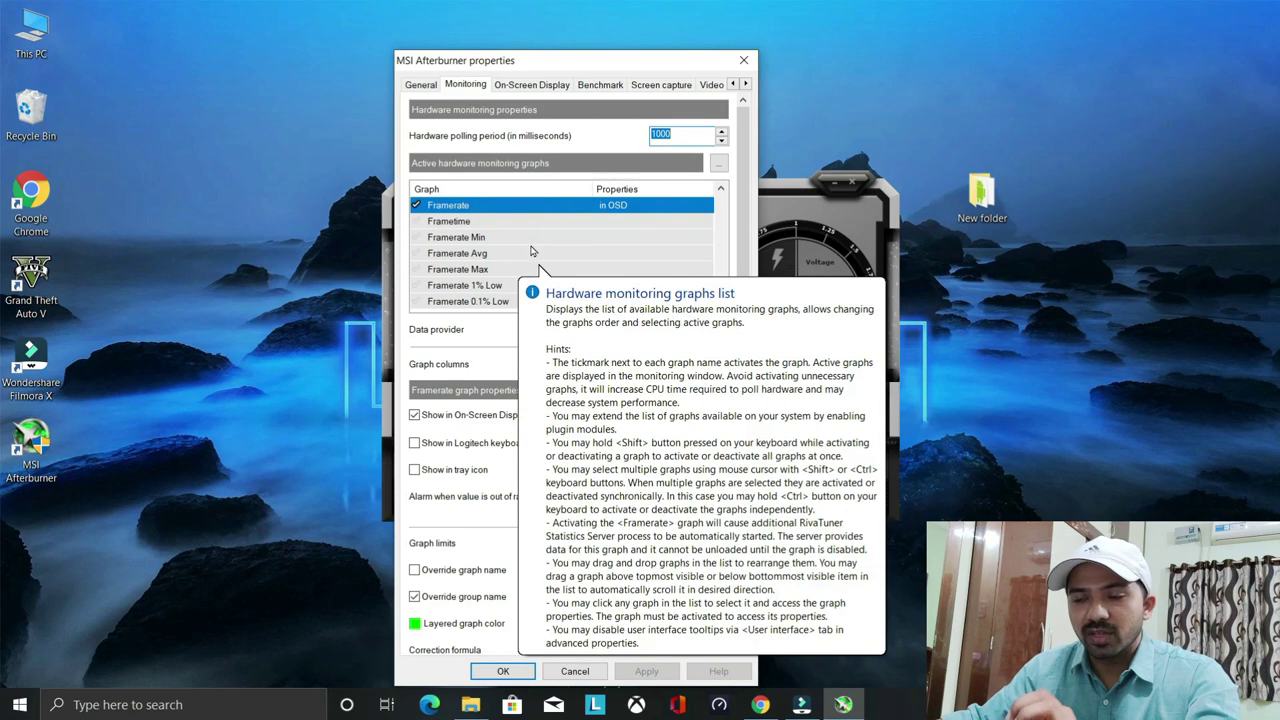
scroll(530, 262, "up", 10)
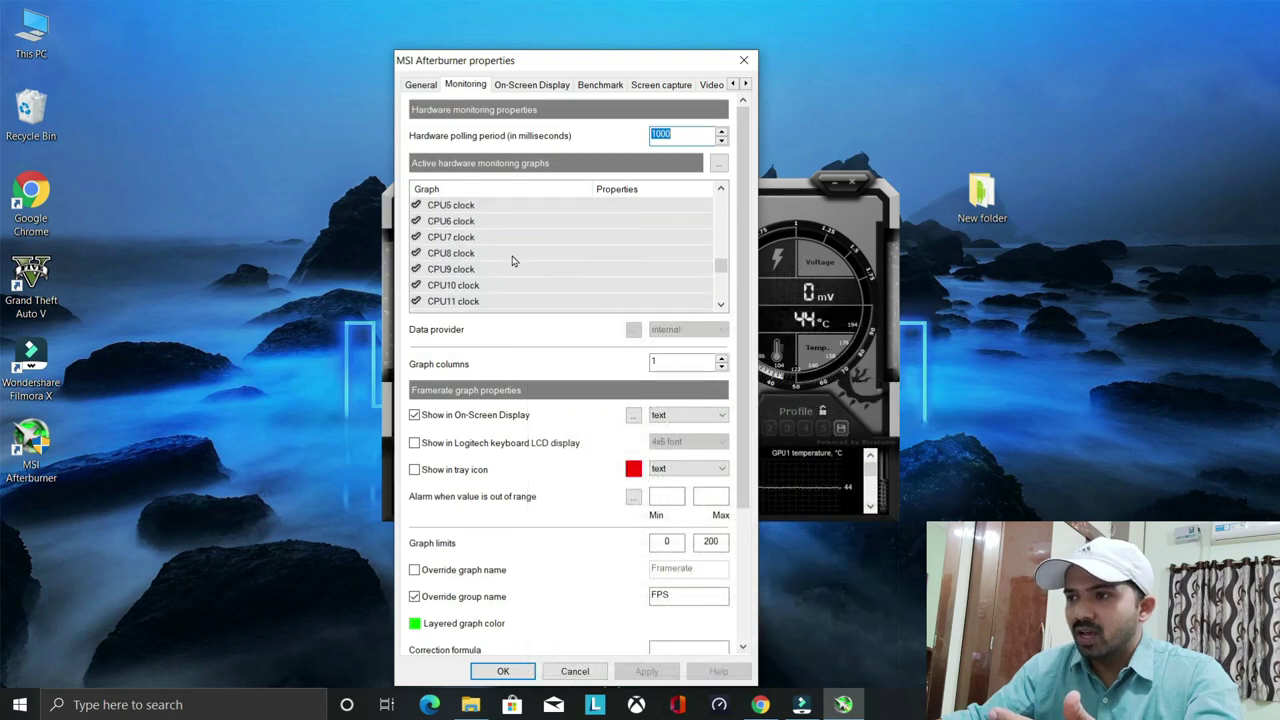
scroll(520, 240, "down", 3)
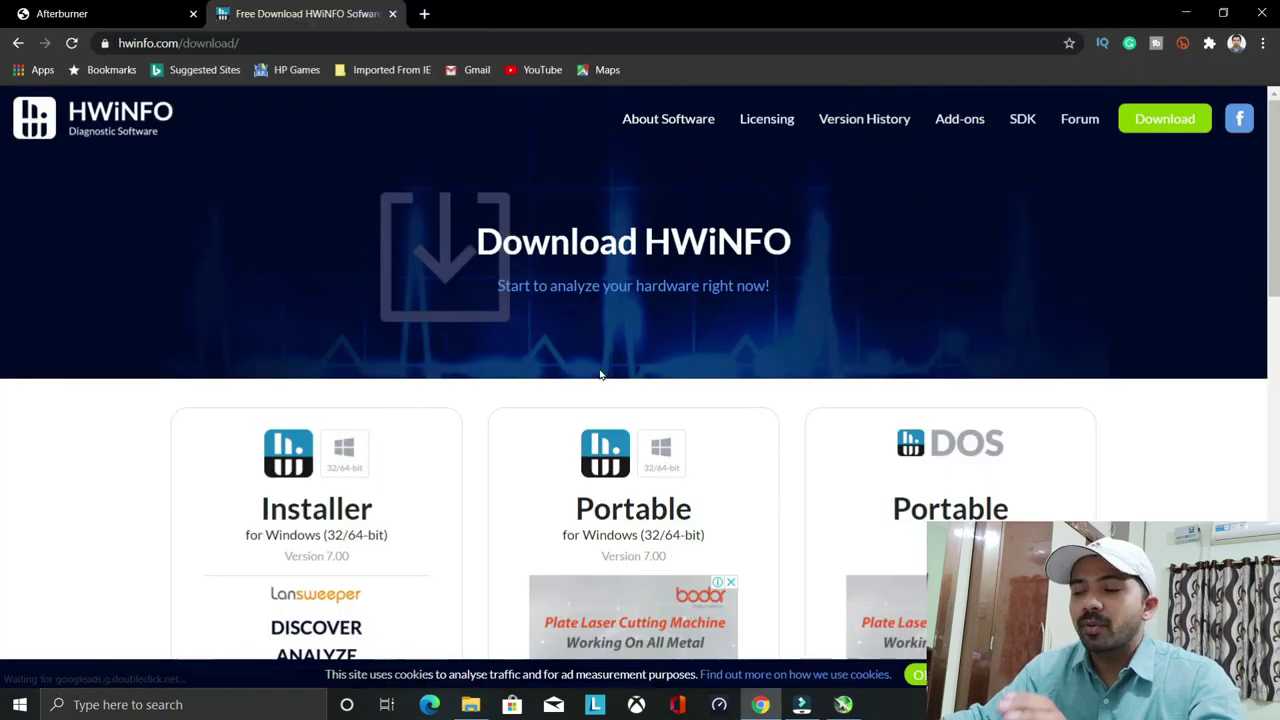
Start downloading the portable Windows version of HWiNFO from the Local (U.S.) mirror in the browser and cancel the download
scroll(606, 370, "down", 3)
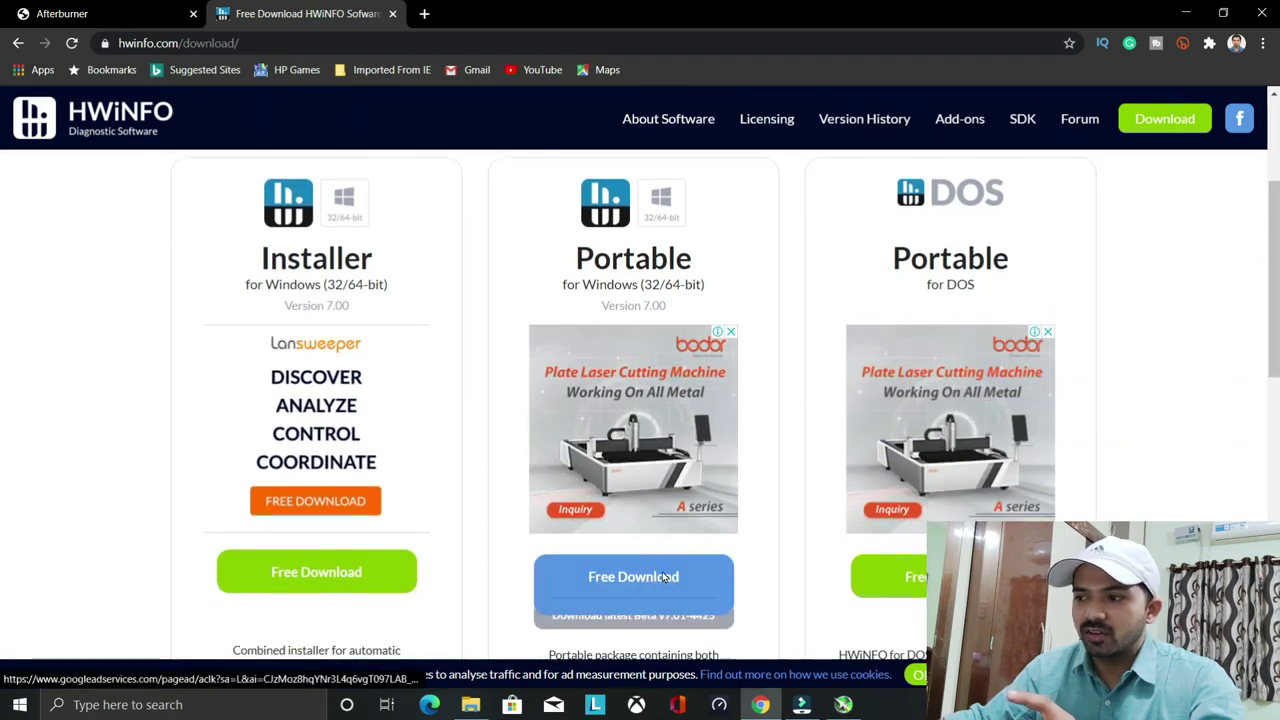
scroll(640, 560, "down", 2)
scroll(655, 410, "up", 4)
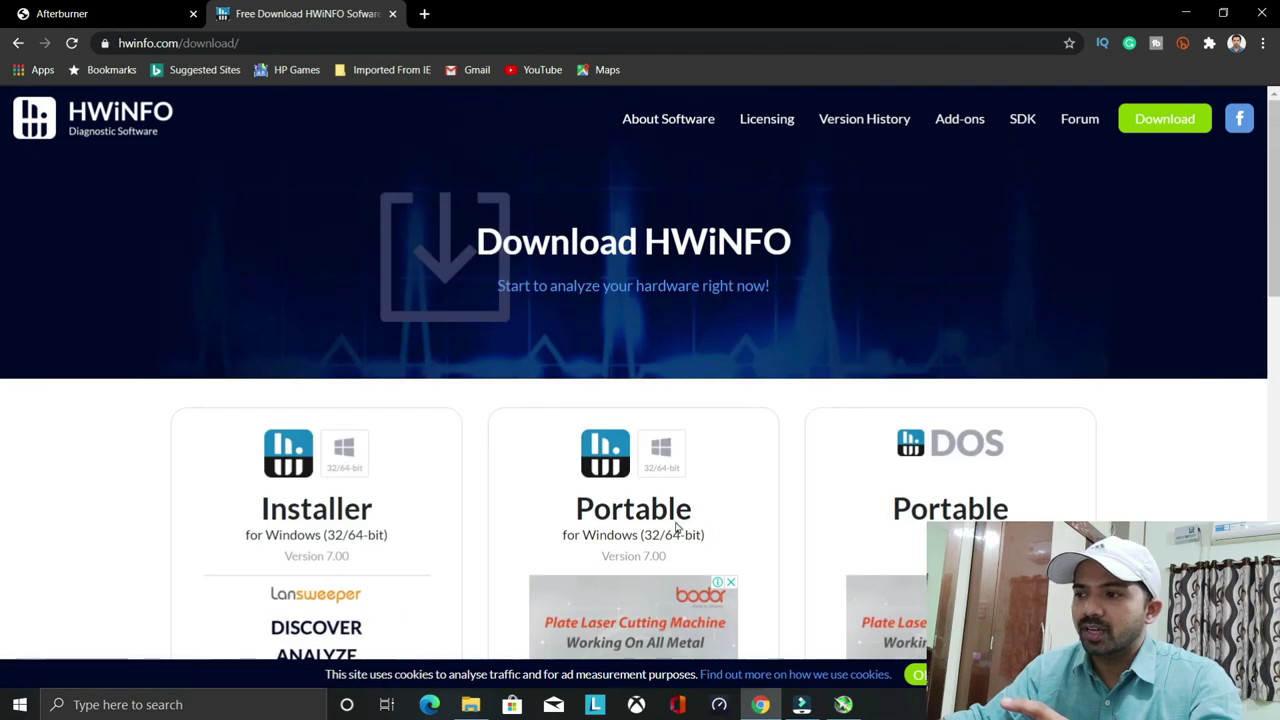
scroll(663, 372, "down", 2)
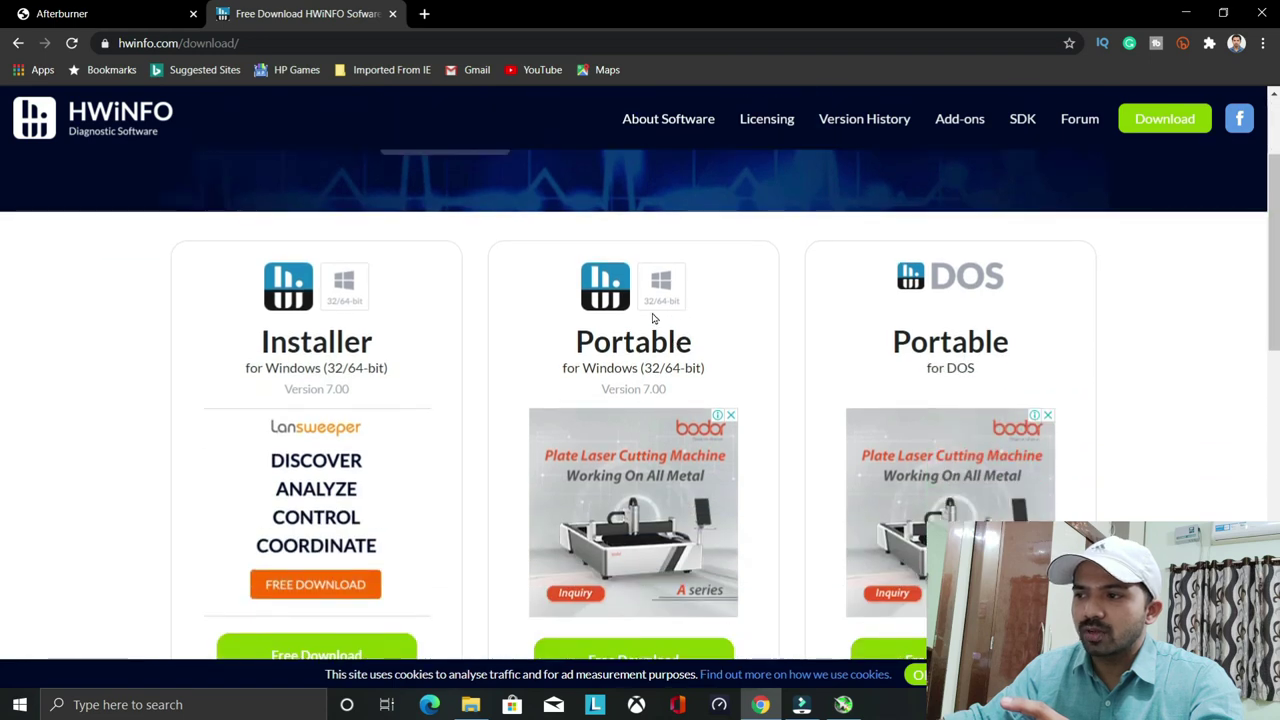
scroll(653, 318, "down", 3)
mouse_move(625, 410)
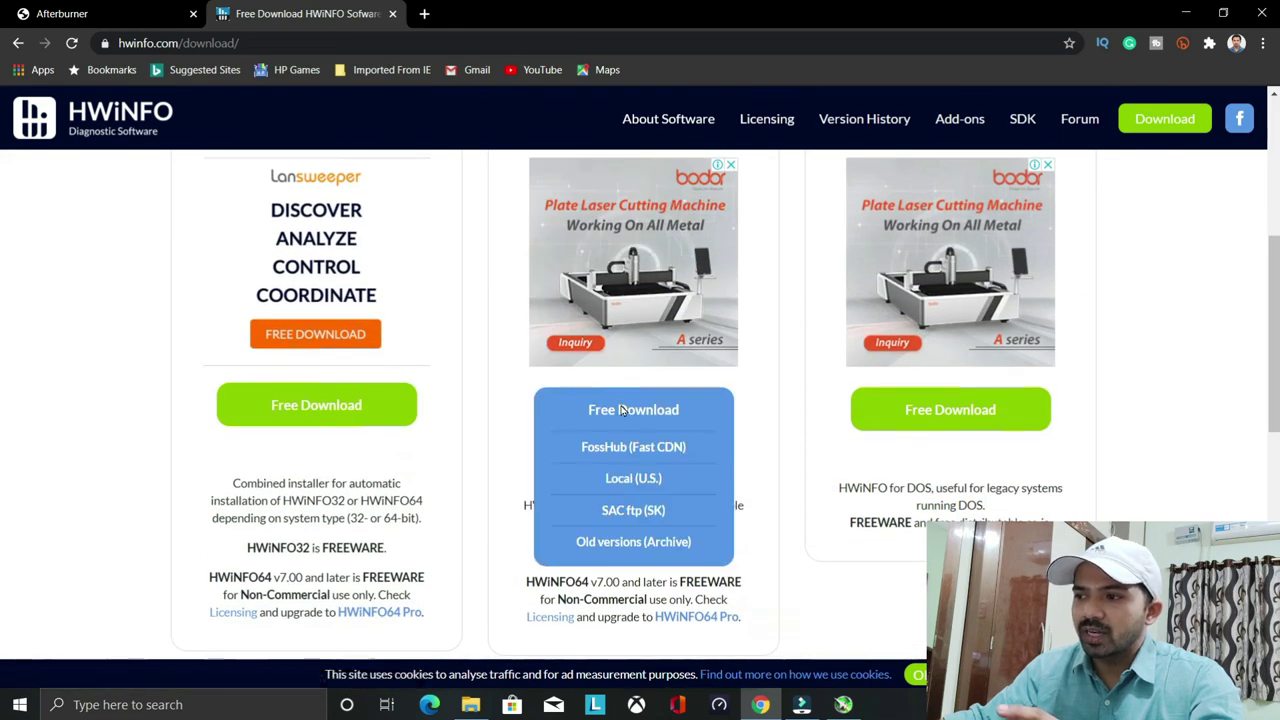
left_click(632, 479)
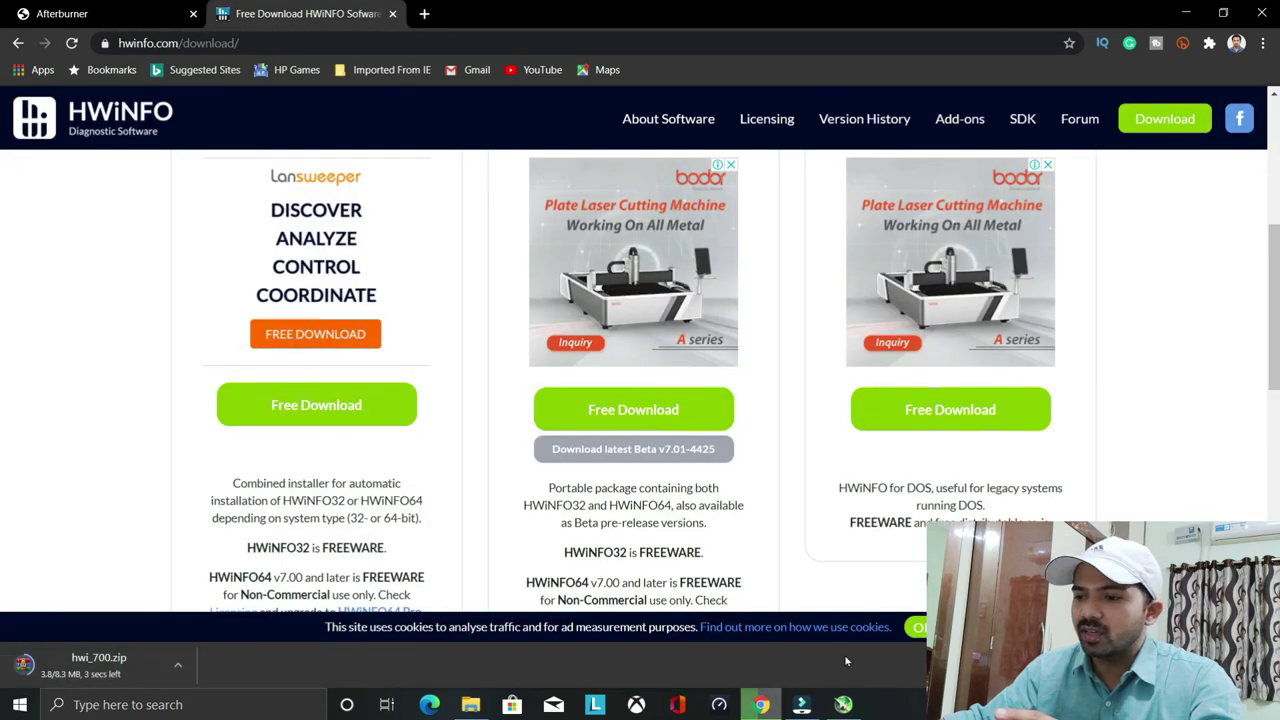
left_click(177, 664)
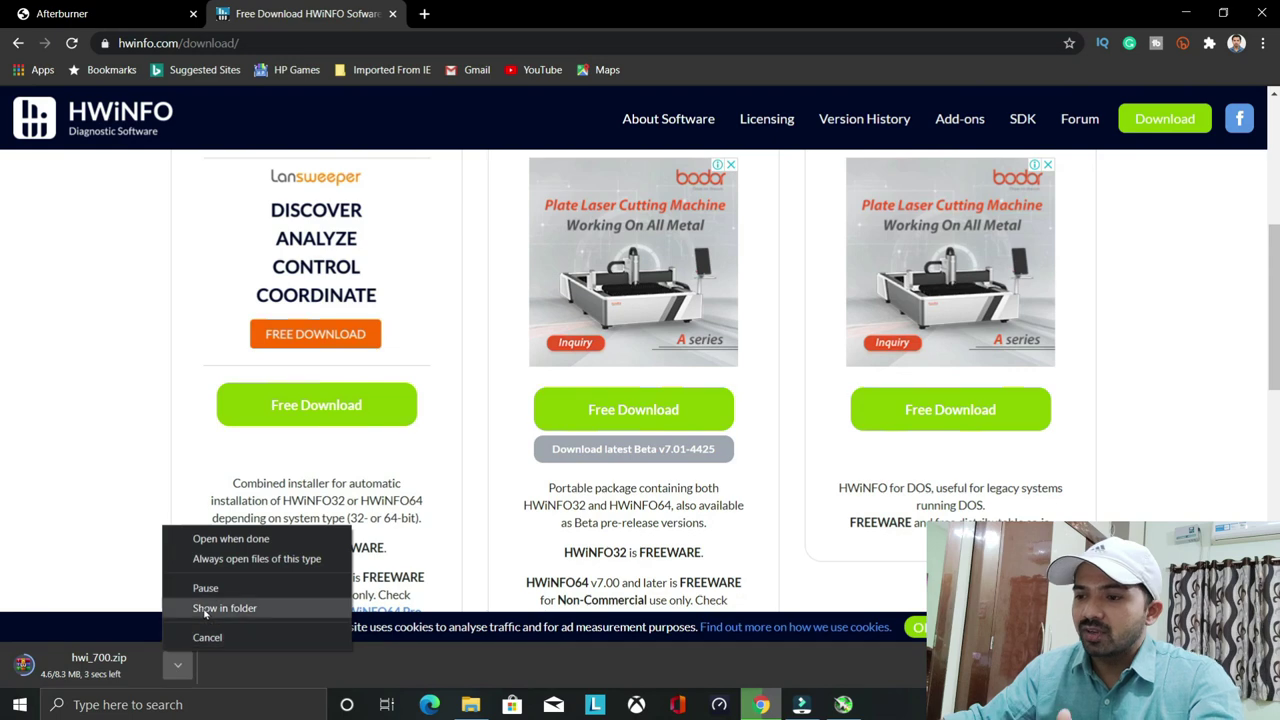
left_click(208, 638)
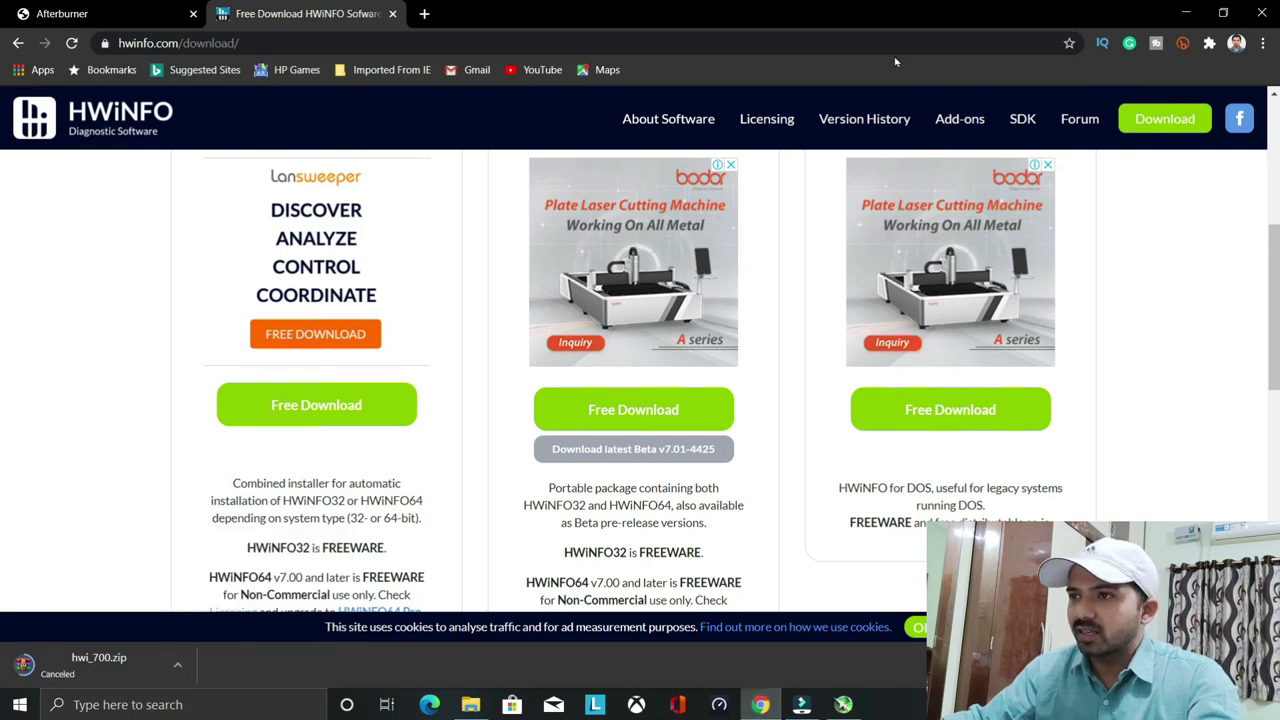
Switch to File Explorer and extract the hwi_642 archive in the Monitering folder into its own hwi_642 subfolder
key("alt+Tab")
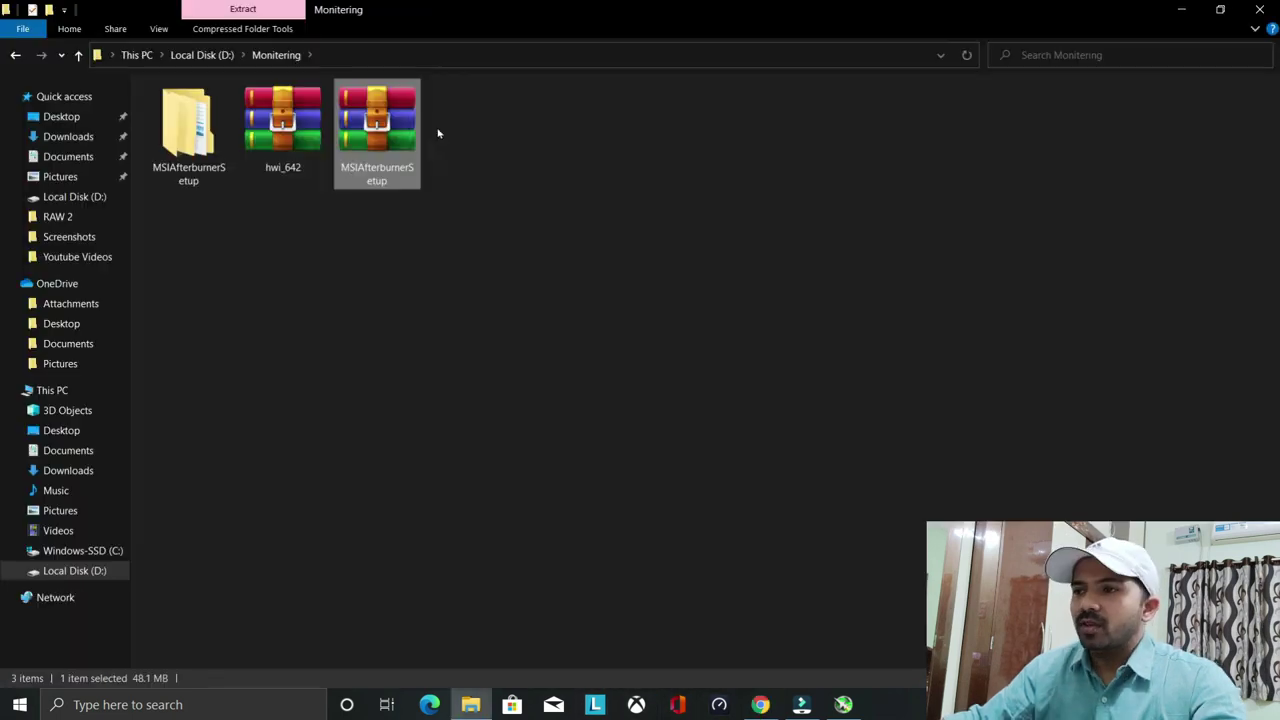
left_click(283, 147)
right_click(283, 147)
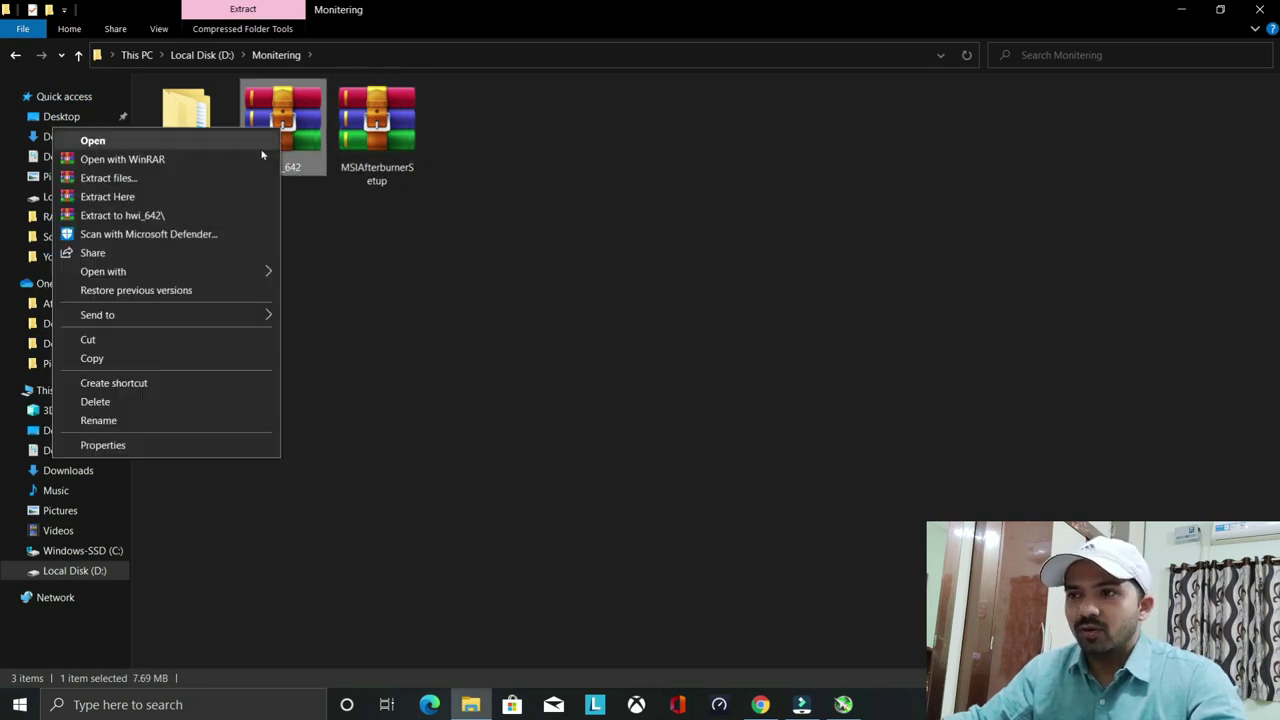
left_click(148, 218)
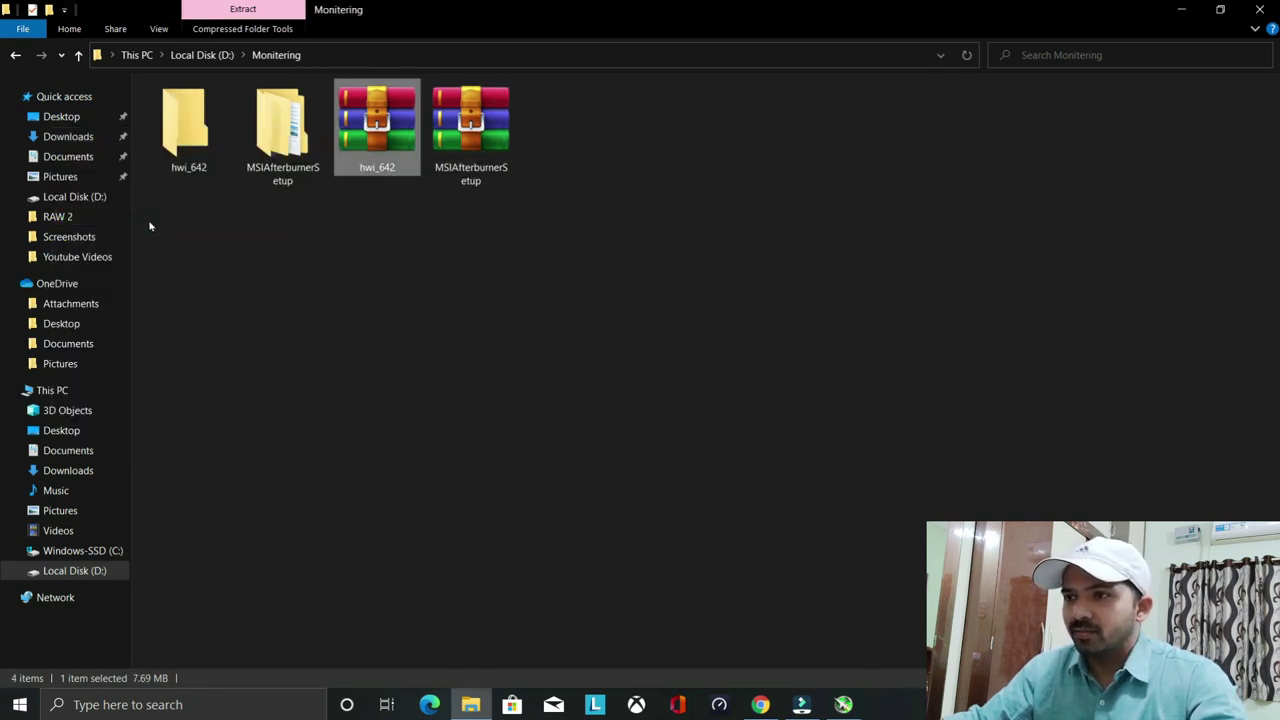
Launch HWiNFO64 from the extracted hwi_642 folder in Sensors-only mode and dismiss the update offer
double_click(193, 140)
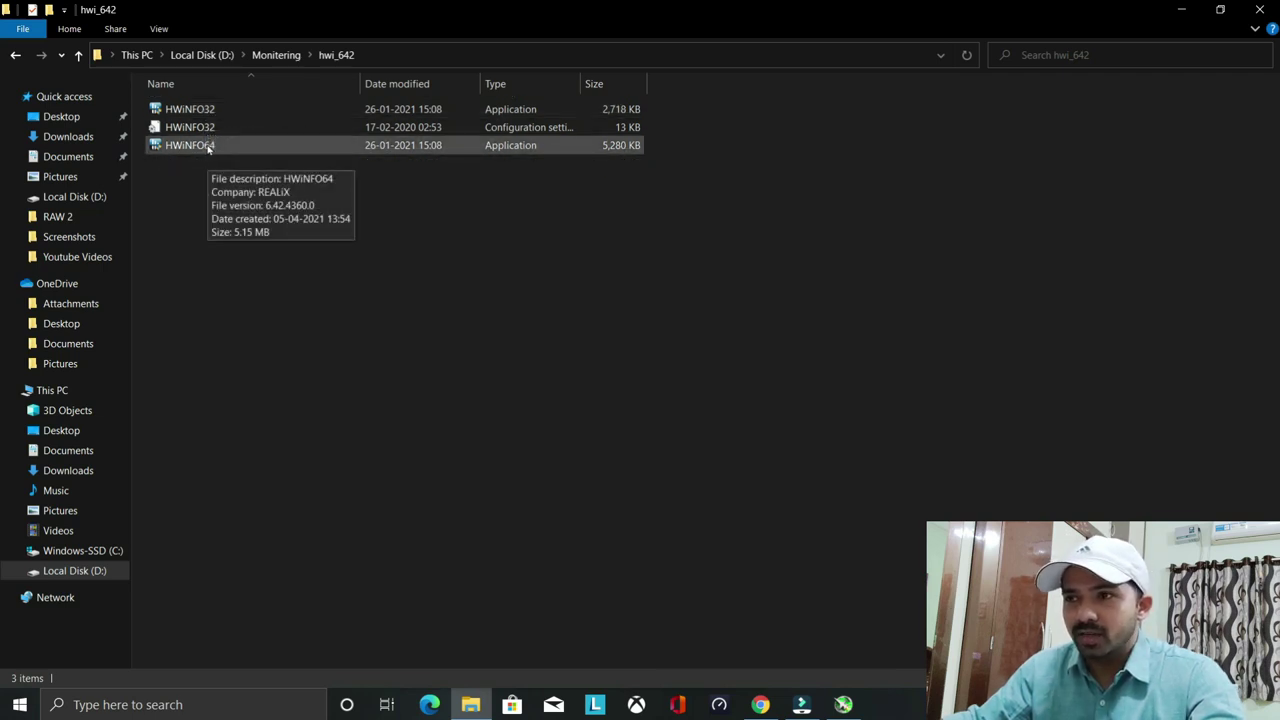
double_click(199, 147)
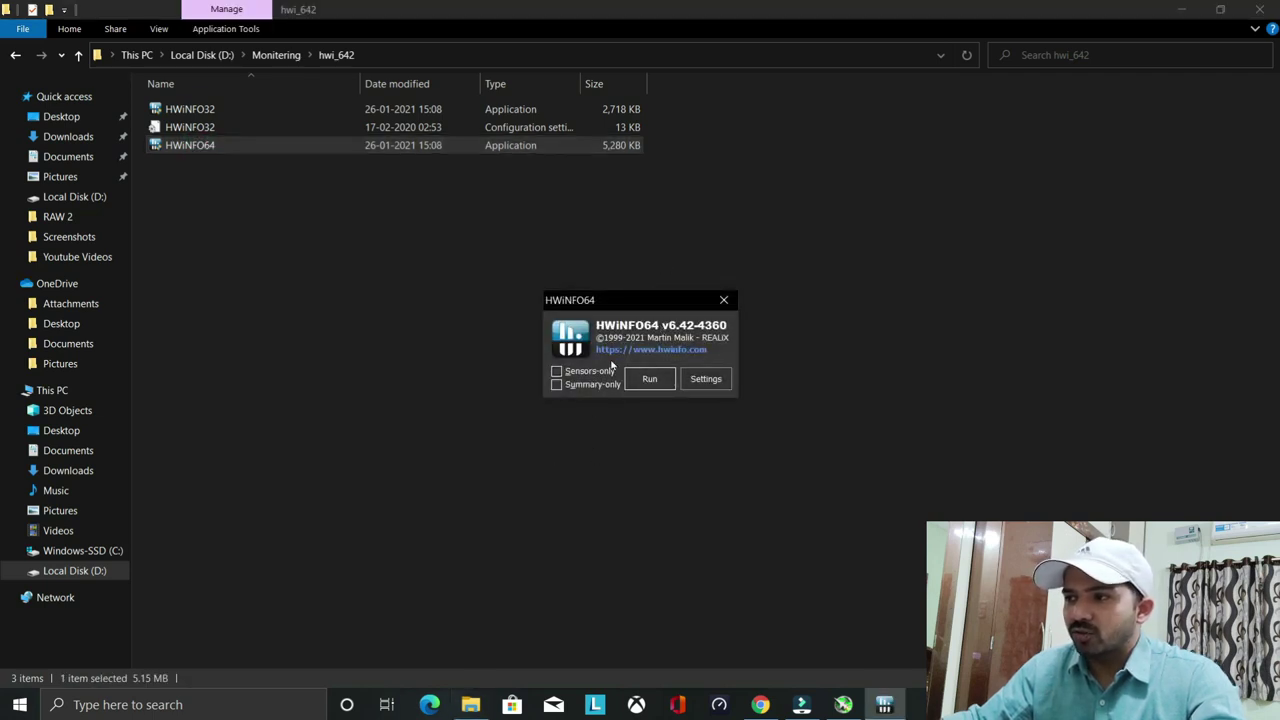
left_click(558, 372)
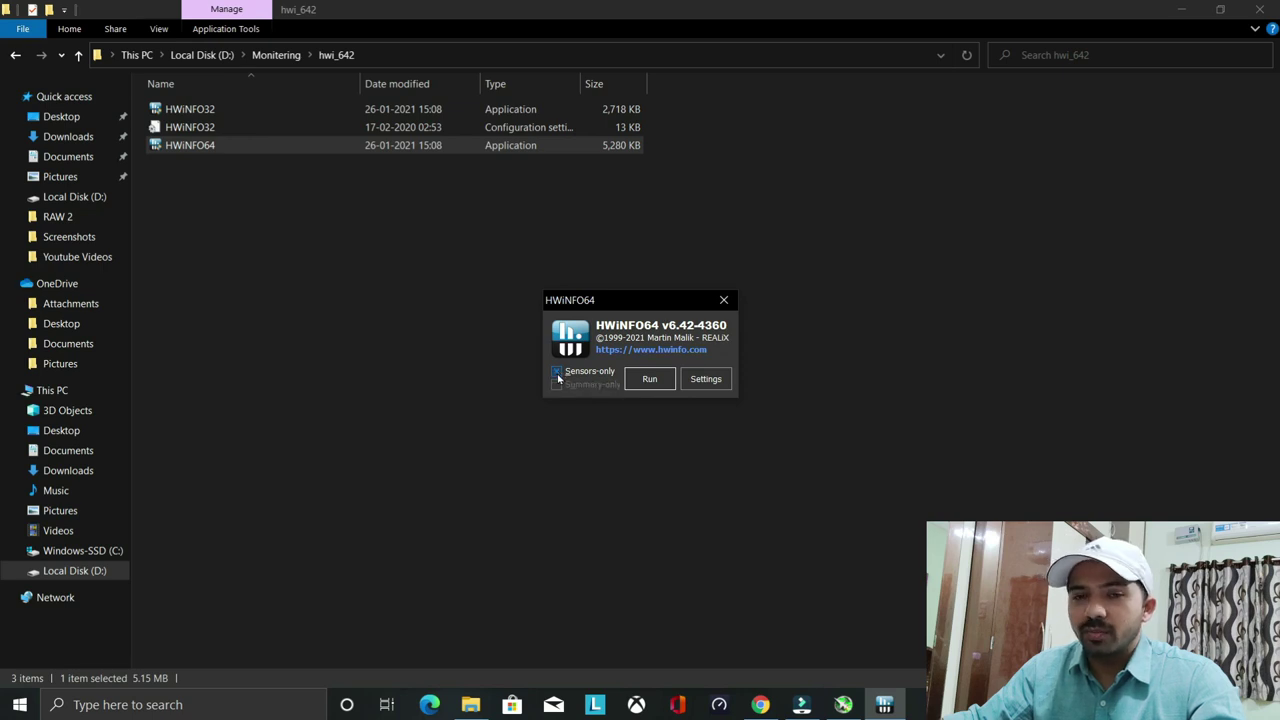
left_click(650, 380)
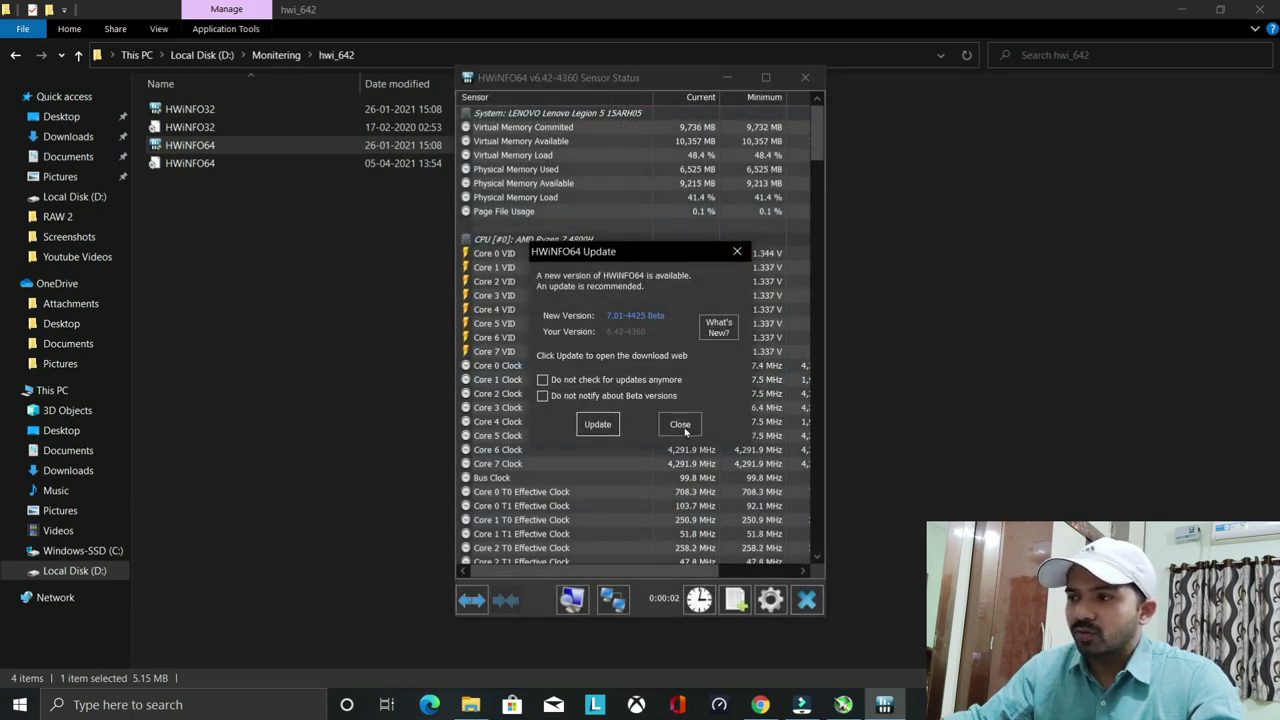
left_click(682, 426)
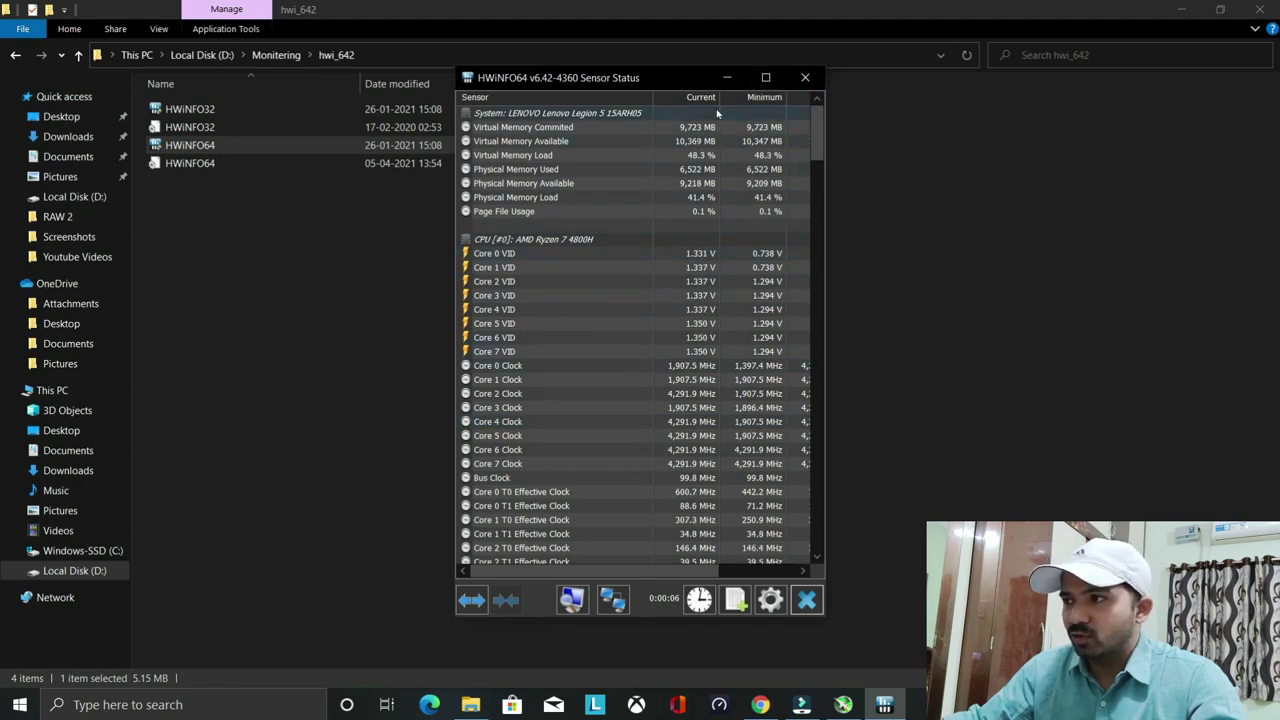
Minimize the HWiNFO64 sensor window, switch to MSI Afterburner properties and minimize the File Explorer and browser windows behind it
left_click(729, 78)
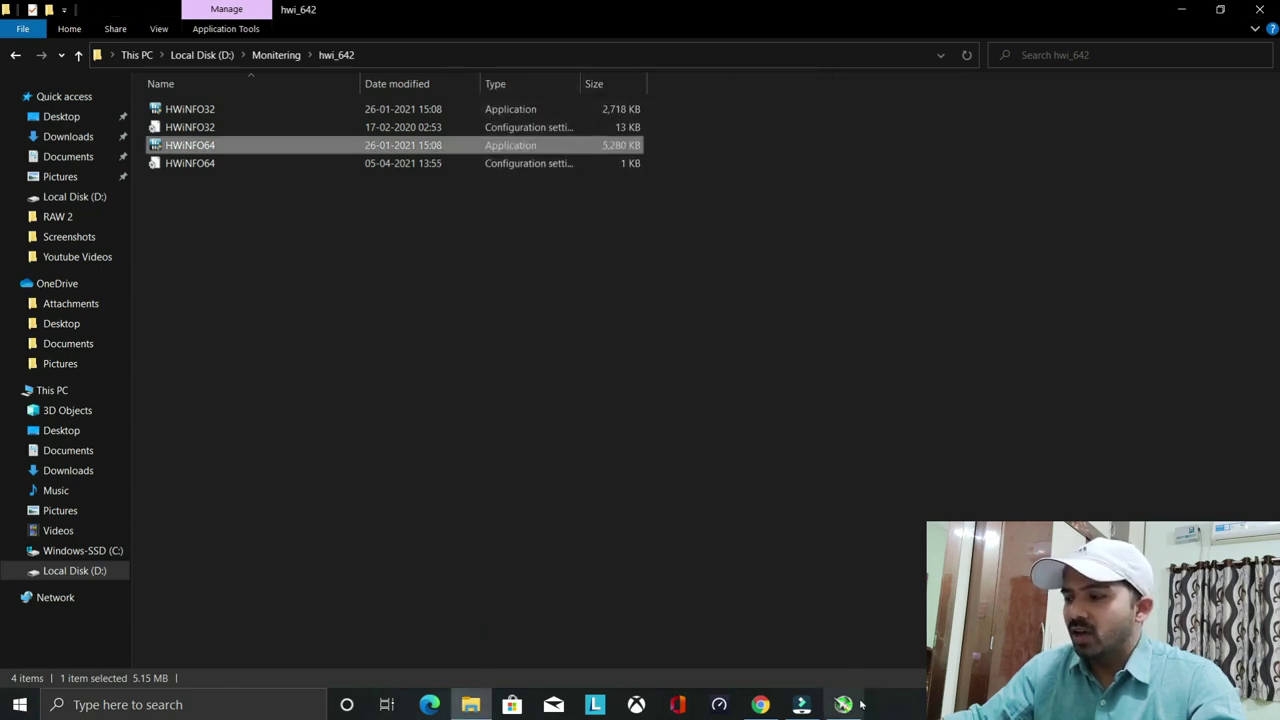
left_click(843, 704)
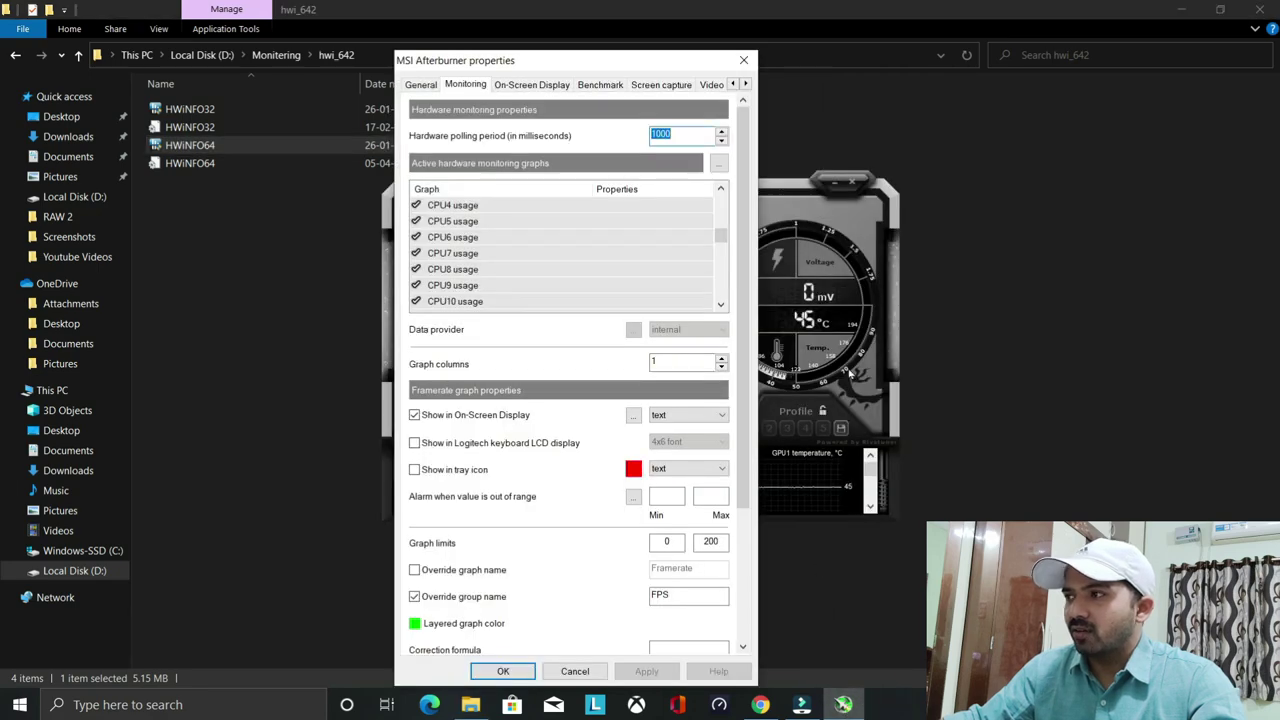
left_click(1180, 10)
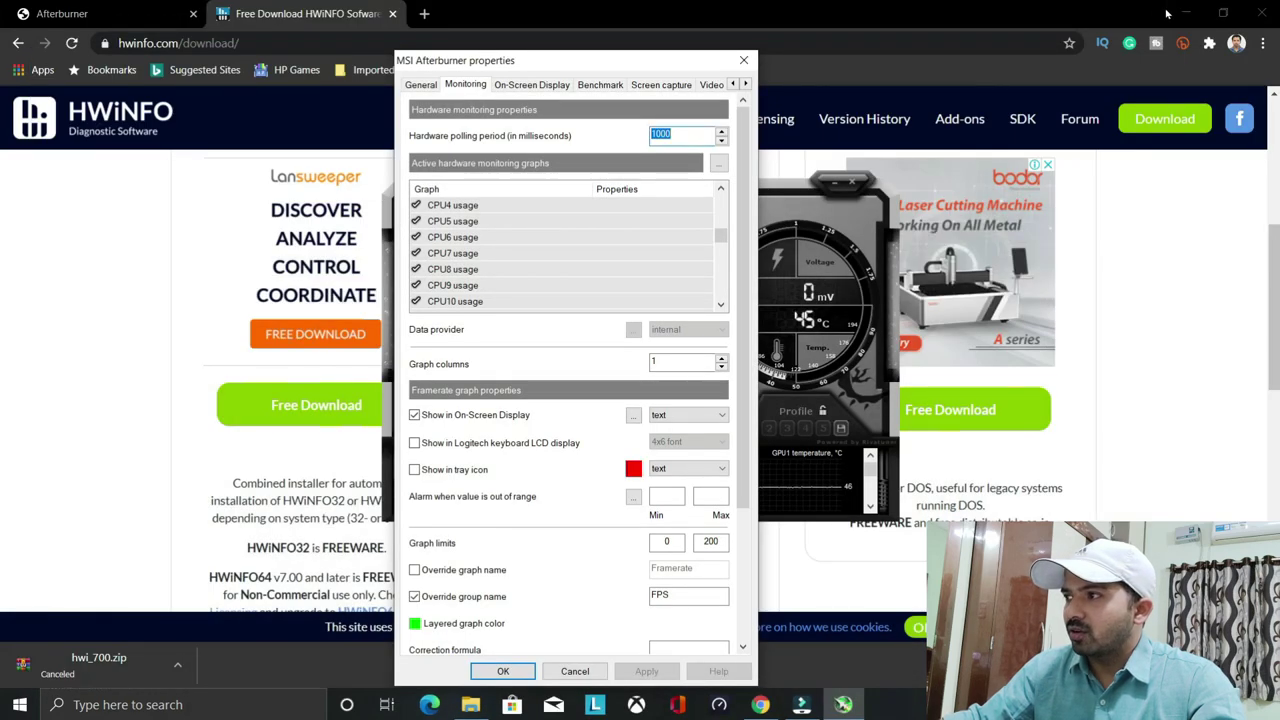
left_click(1178, 14)
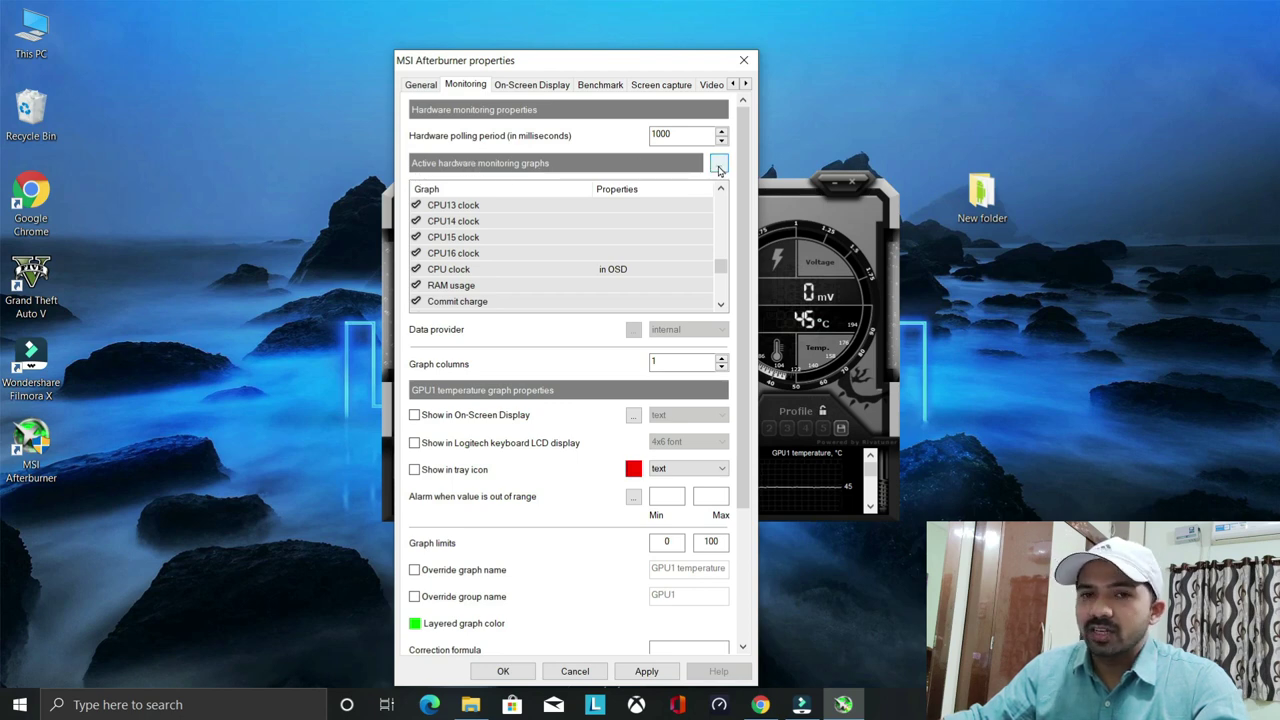
Activate the HwInfo.dll module in the hardware monitoring plugins
left_click(718, 165)
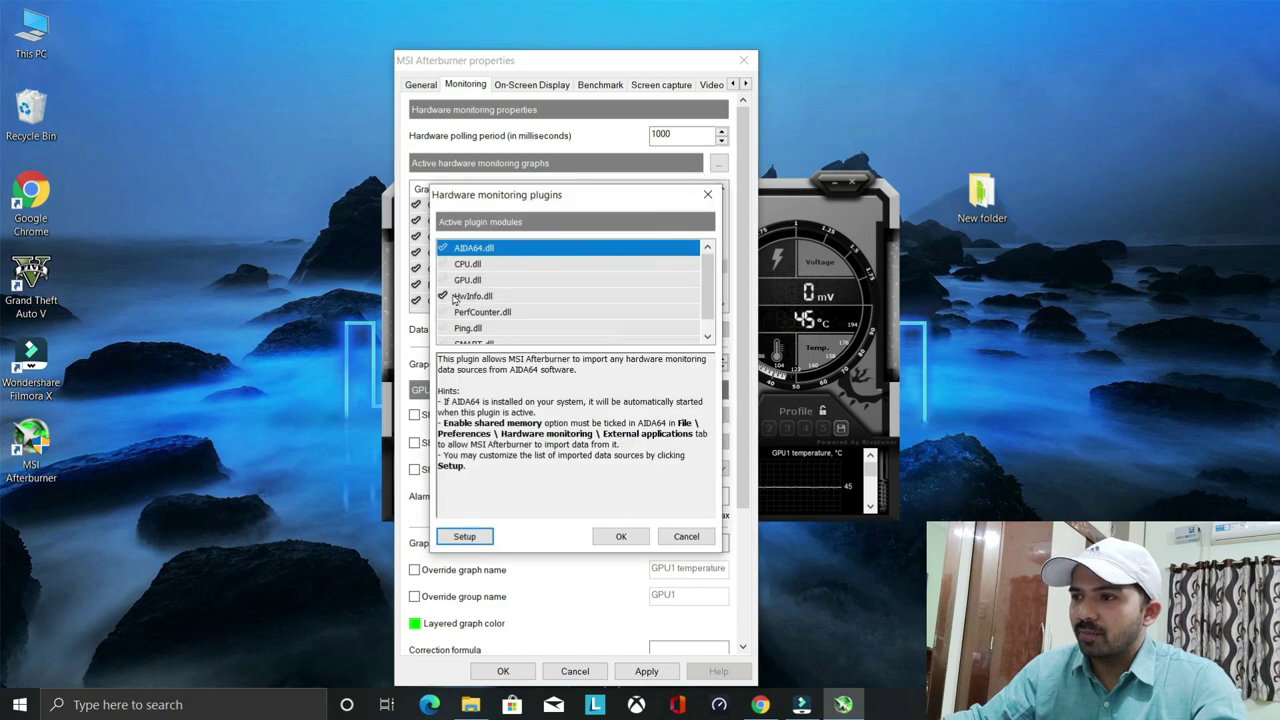
left_click(445, 299)
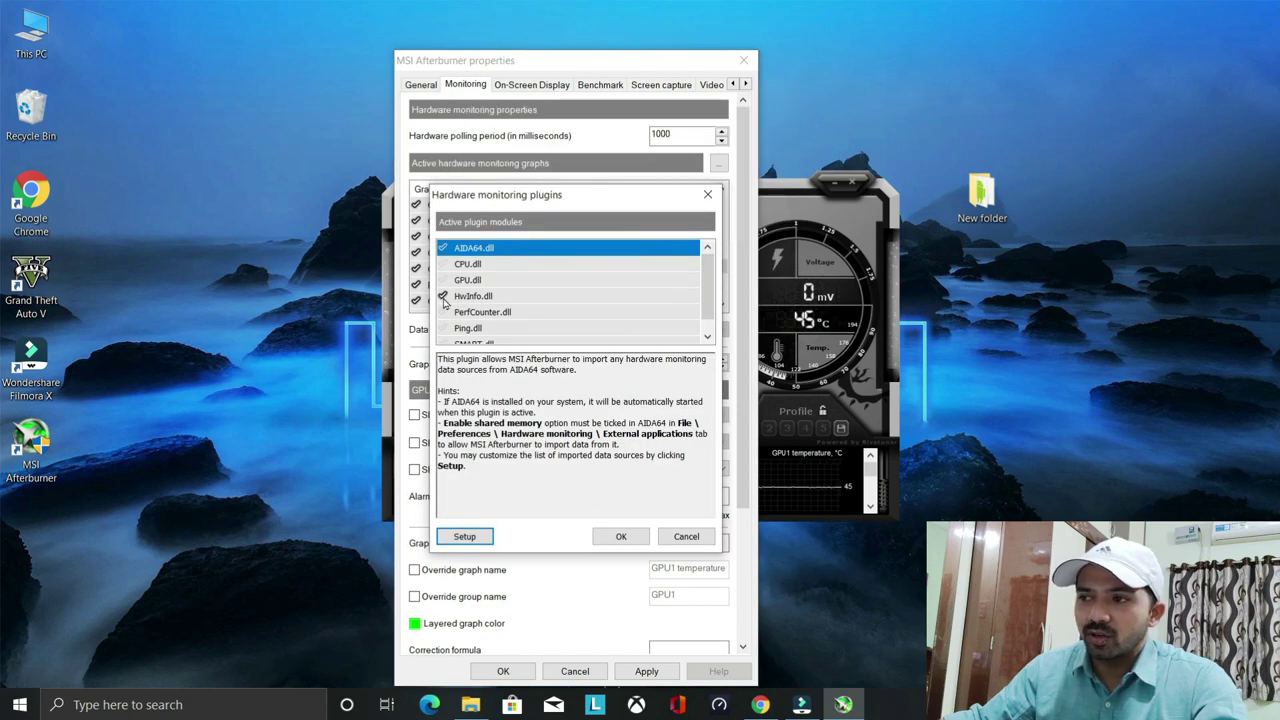
left_click(447, 298)
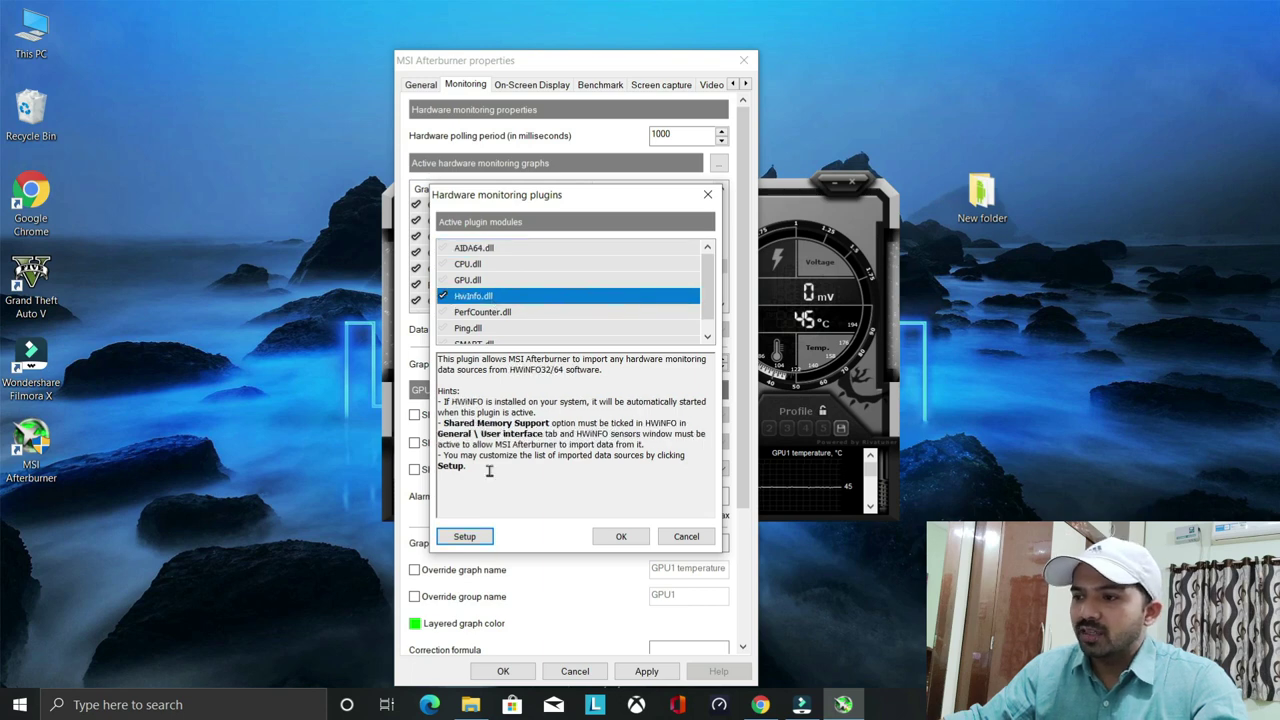
Add the CPU Core temperature sensor from "CPU [#0]: AMD Ryzen 7 4800H: Enhanced" as a HwInfo plugin data source and confirm the plugin settings
left_click(466, 538)
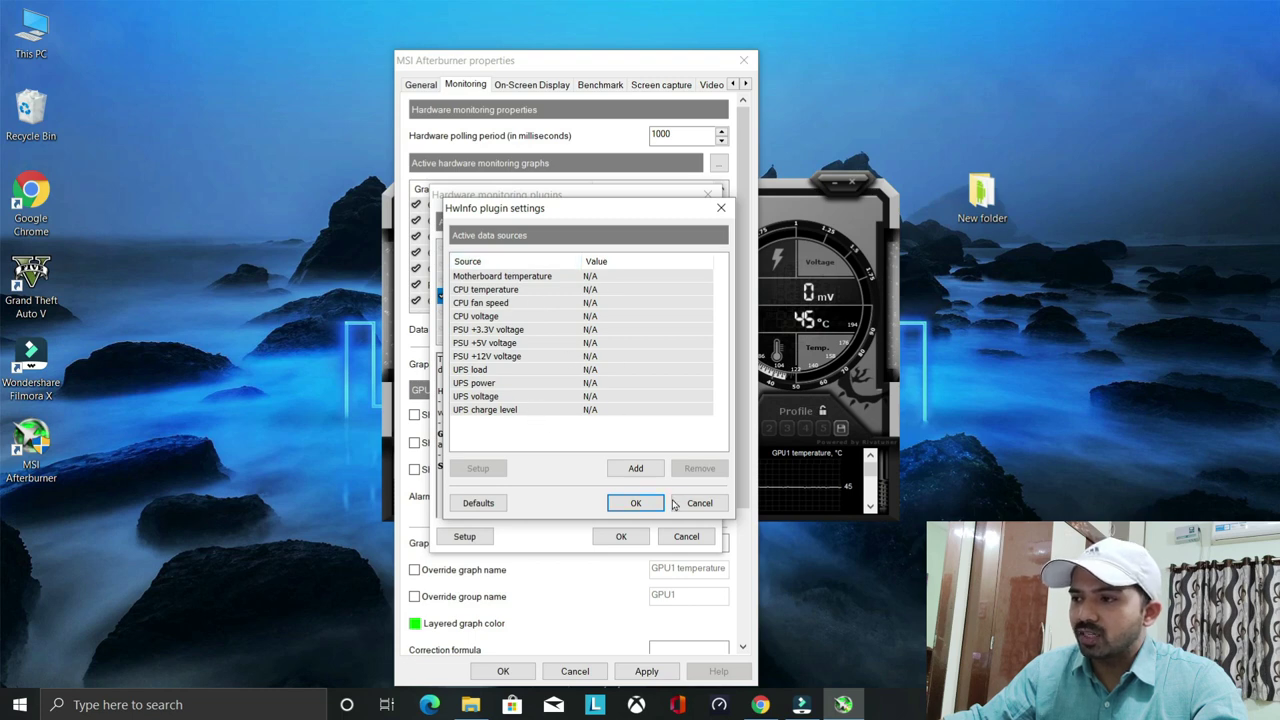
left_click(632, 475)
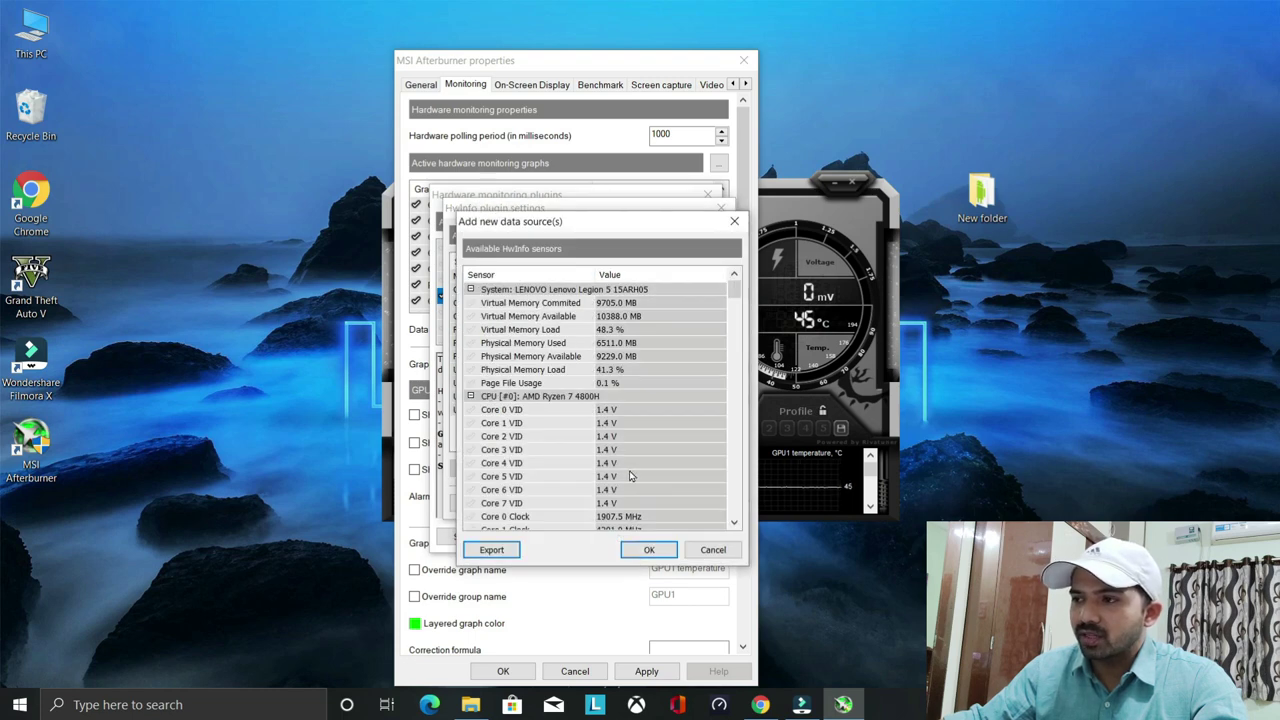
scroll(545, 373, "down", 7)
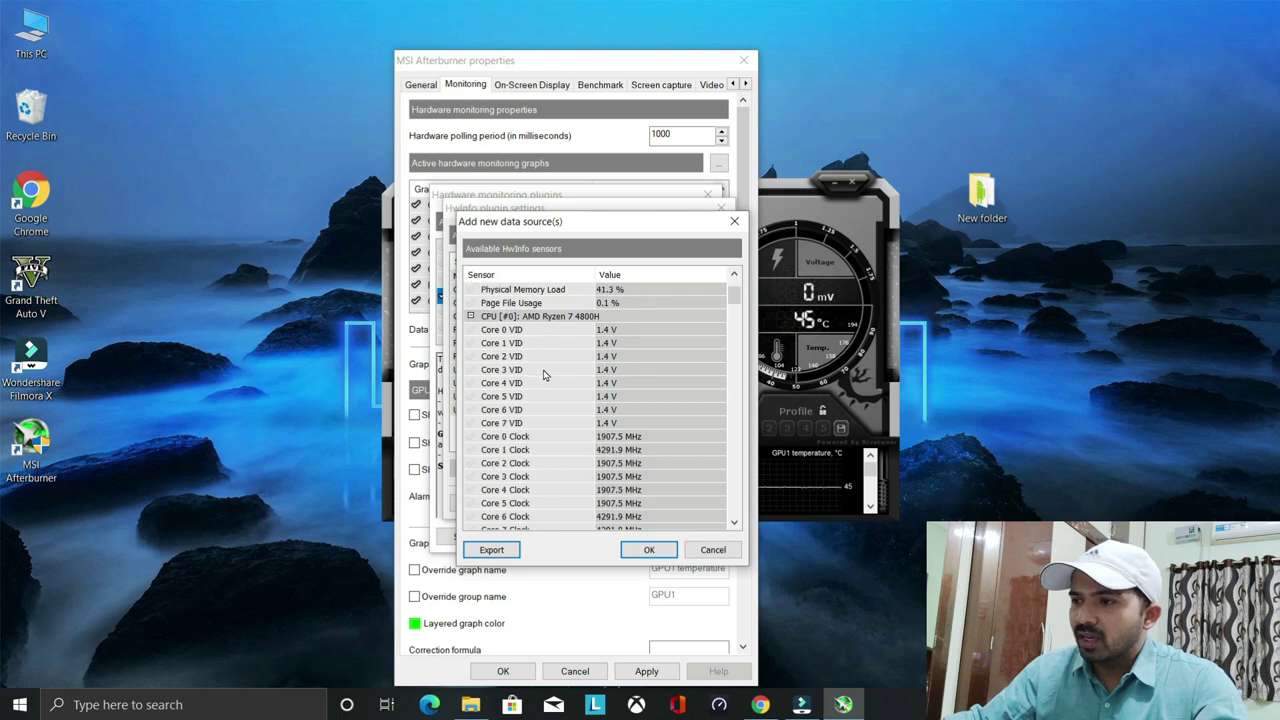
scroll(545, 373, "down", 12)
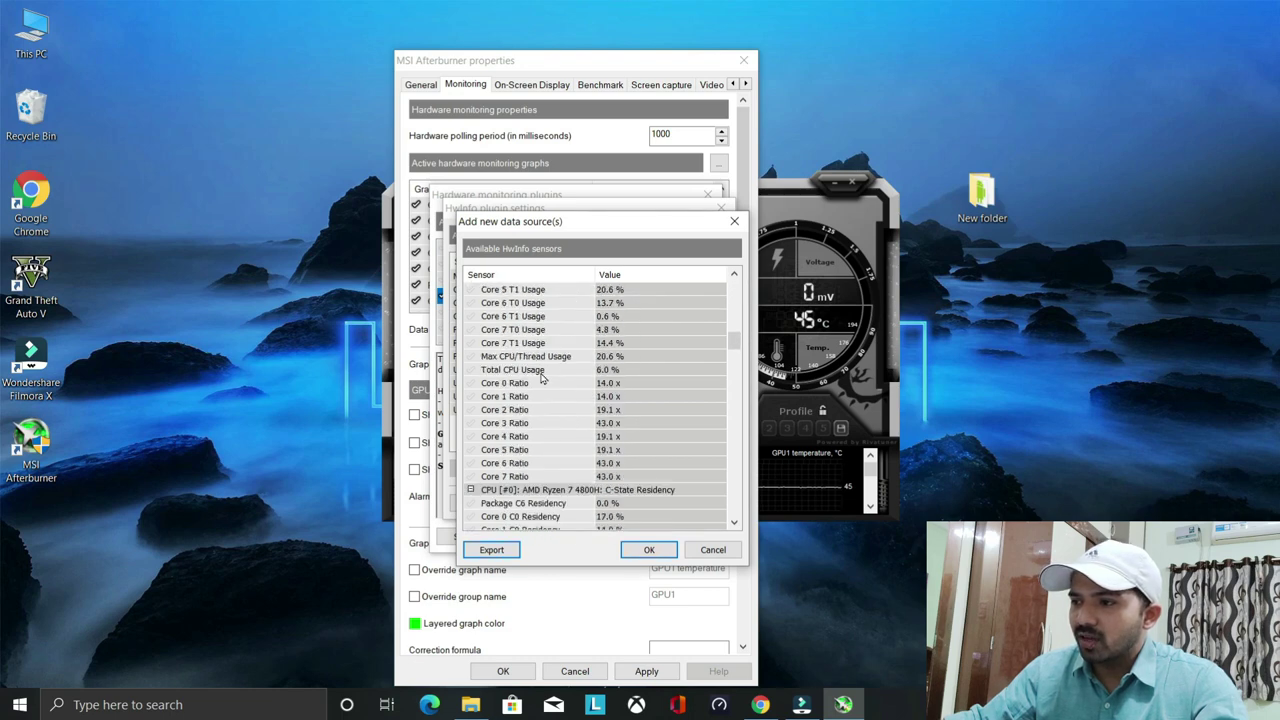
scroll(605, 415, "down", 12)
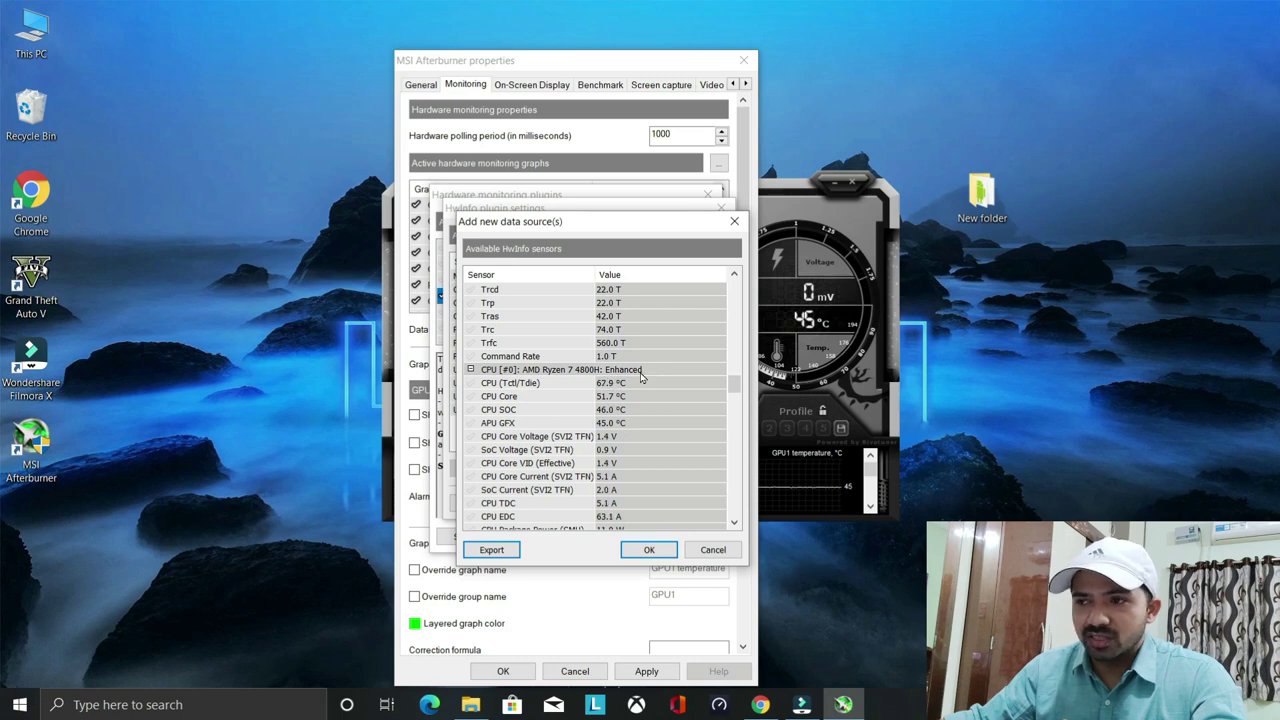
scroll(591, 380, "down", 1)
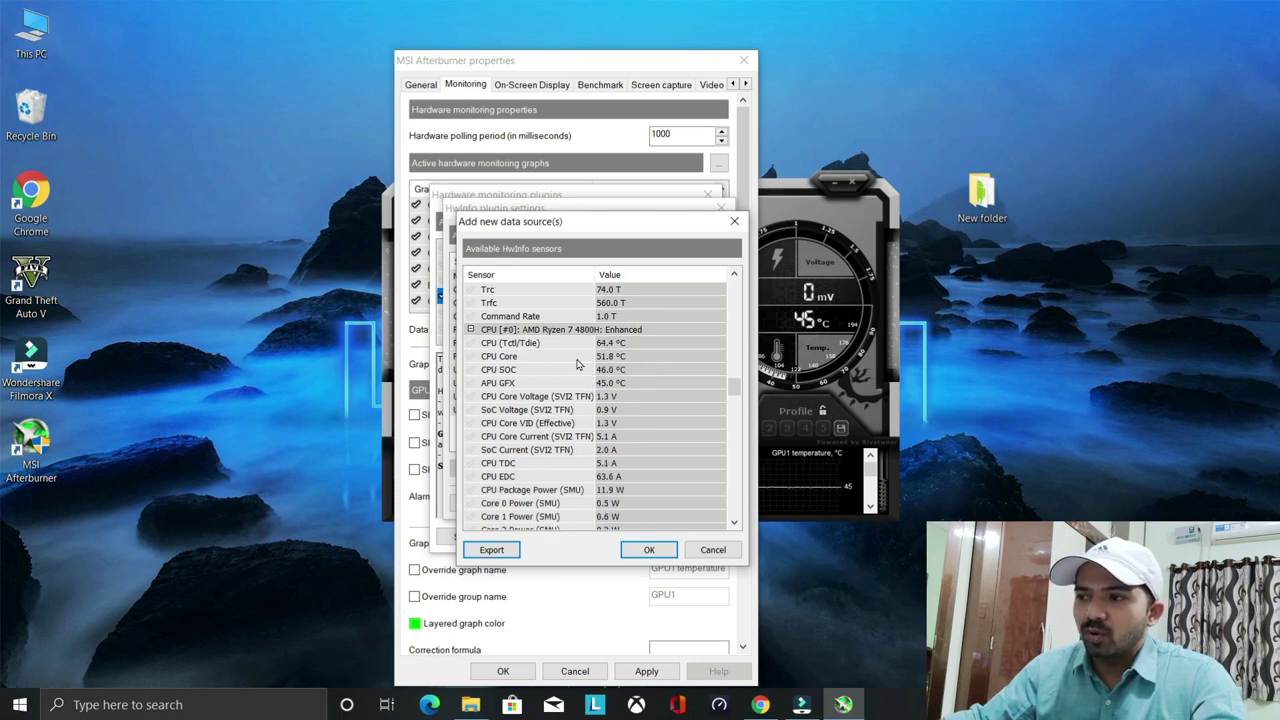
left_click(472, 359)
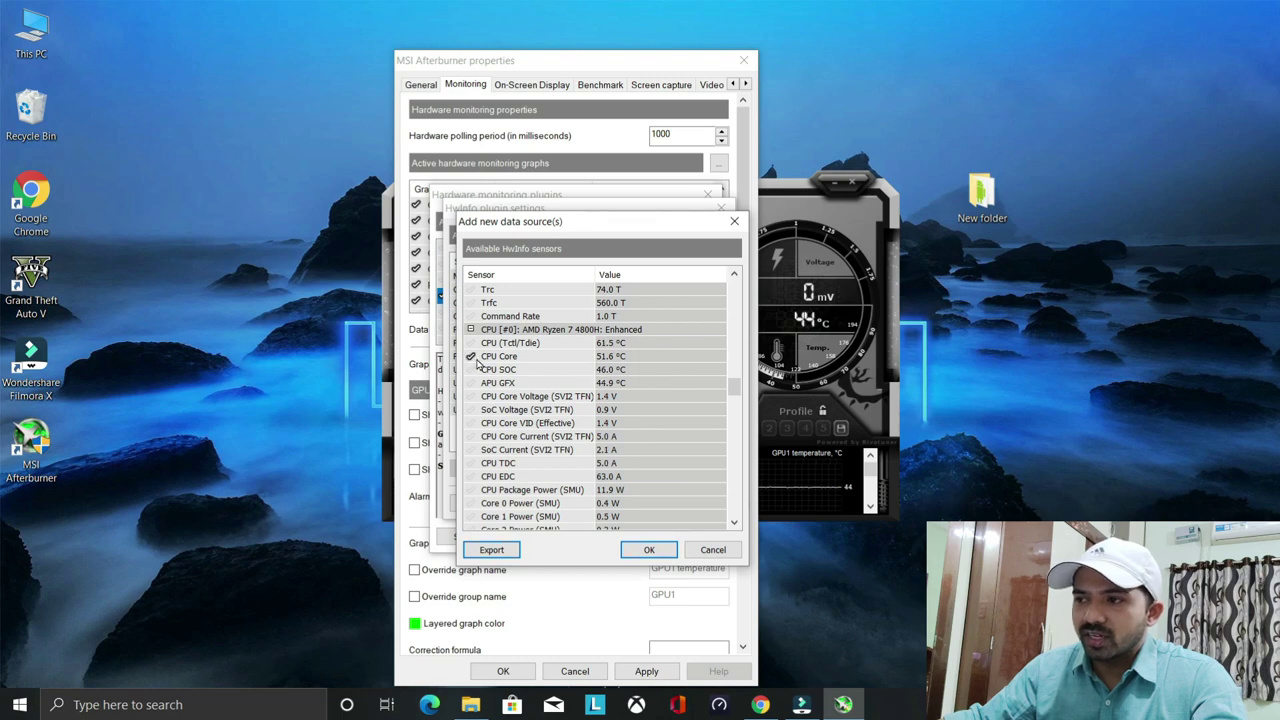
left_click(556, 360)
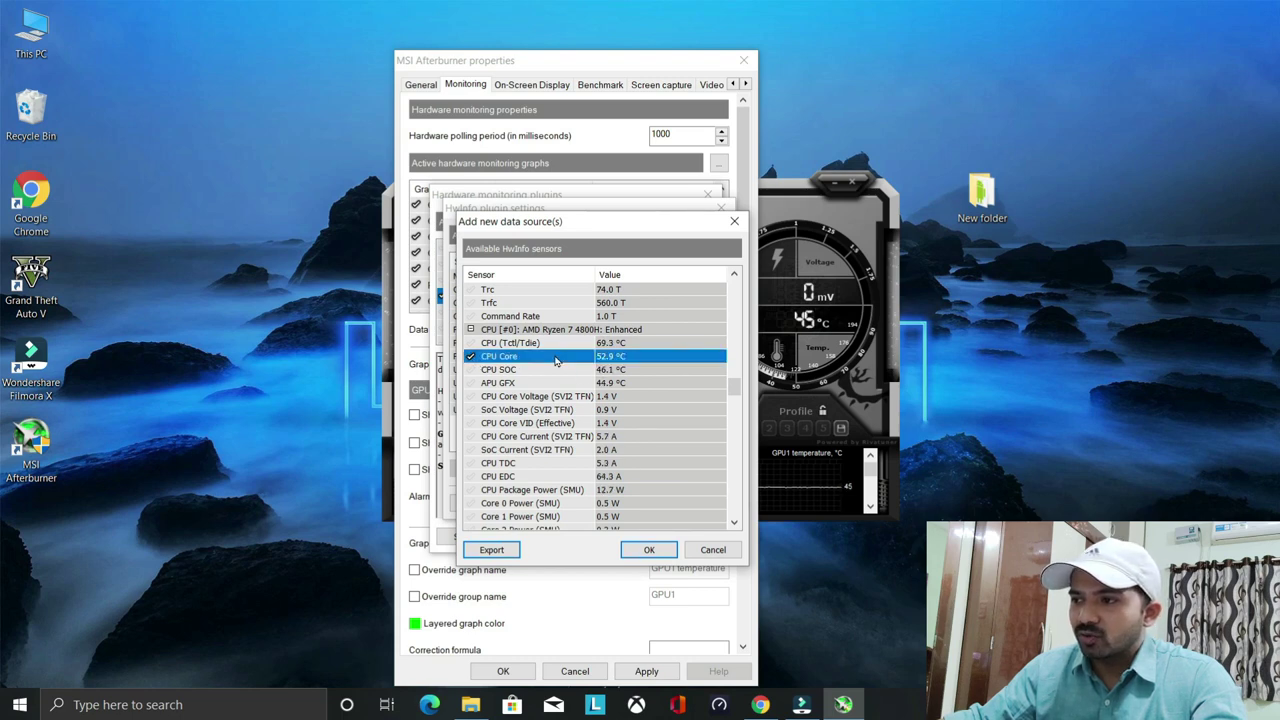
left_click(648, 550)
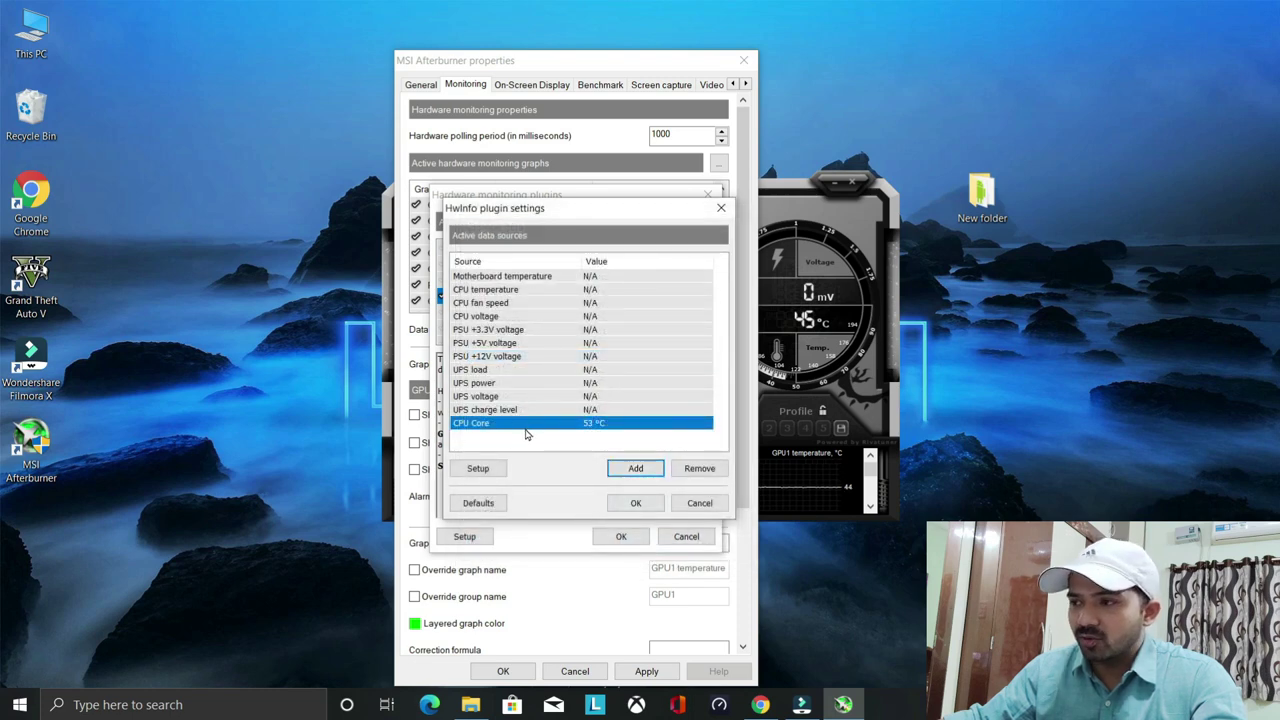
left_click(630, 504)
left_click(622, 536)
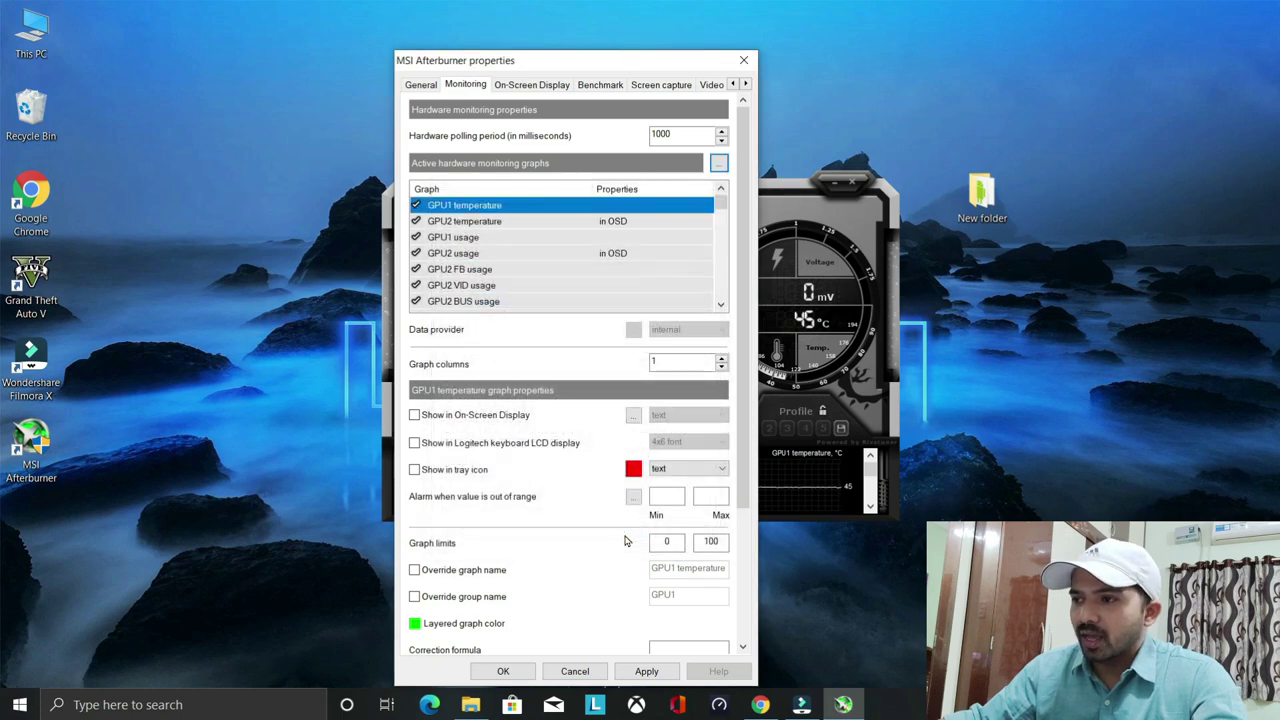
Show the CPU Core graph supplied by the HwInfo plugin in the On-Screen Display
scroll(522, 252, "down", 10)
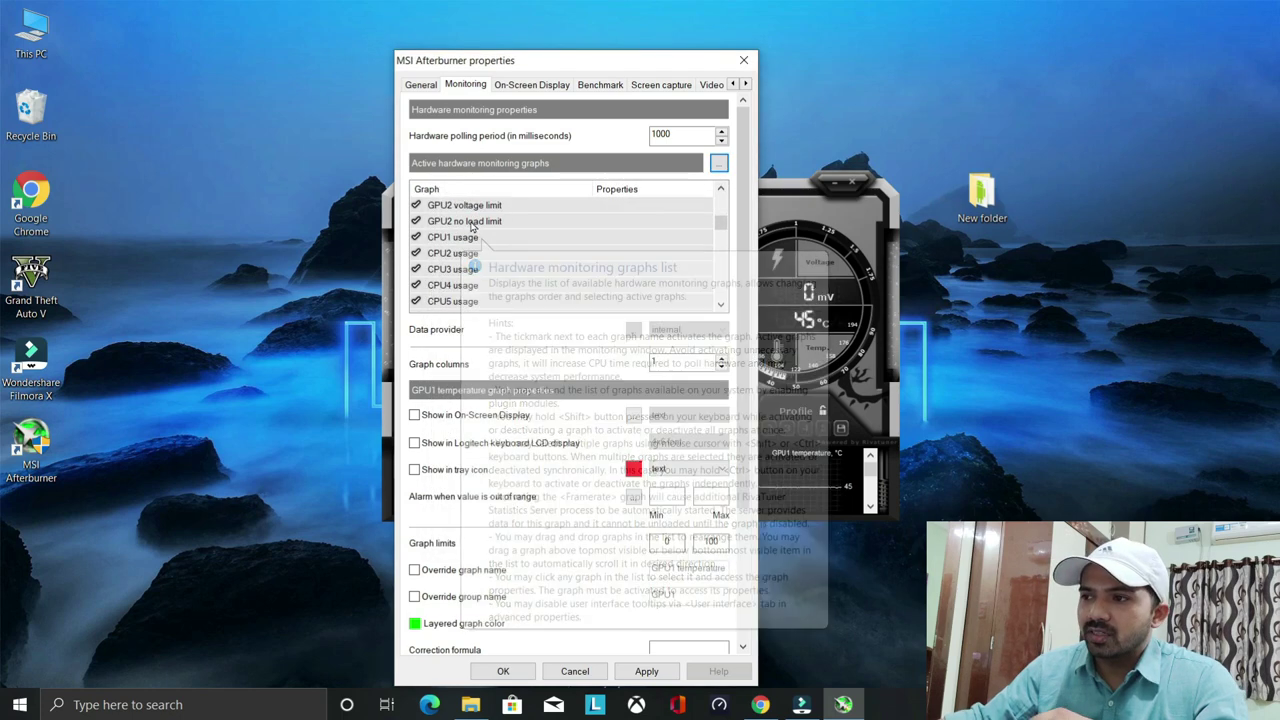
scroll(522, 252, "down", 10)
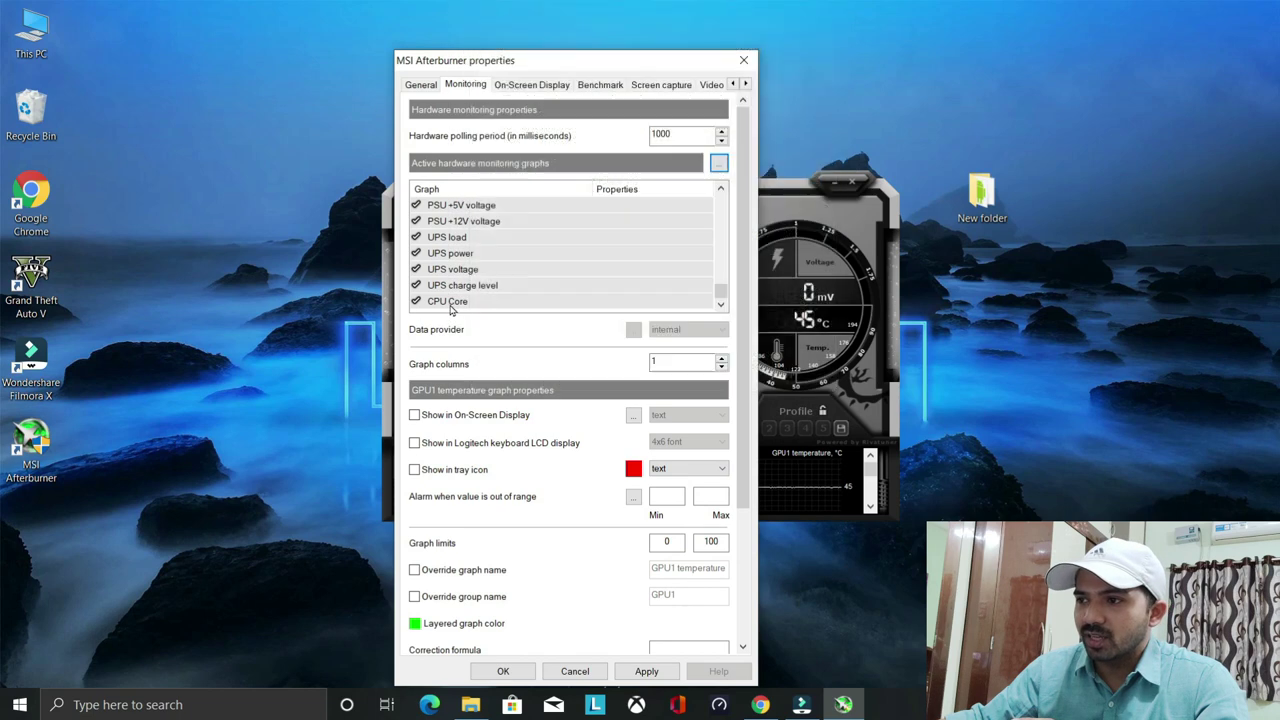
left_click(452, 305)
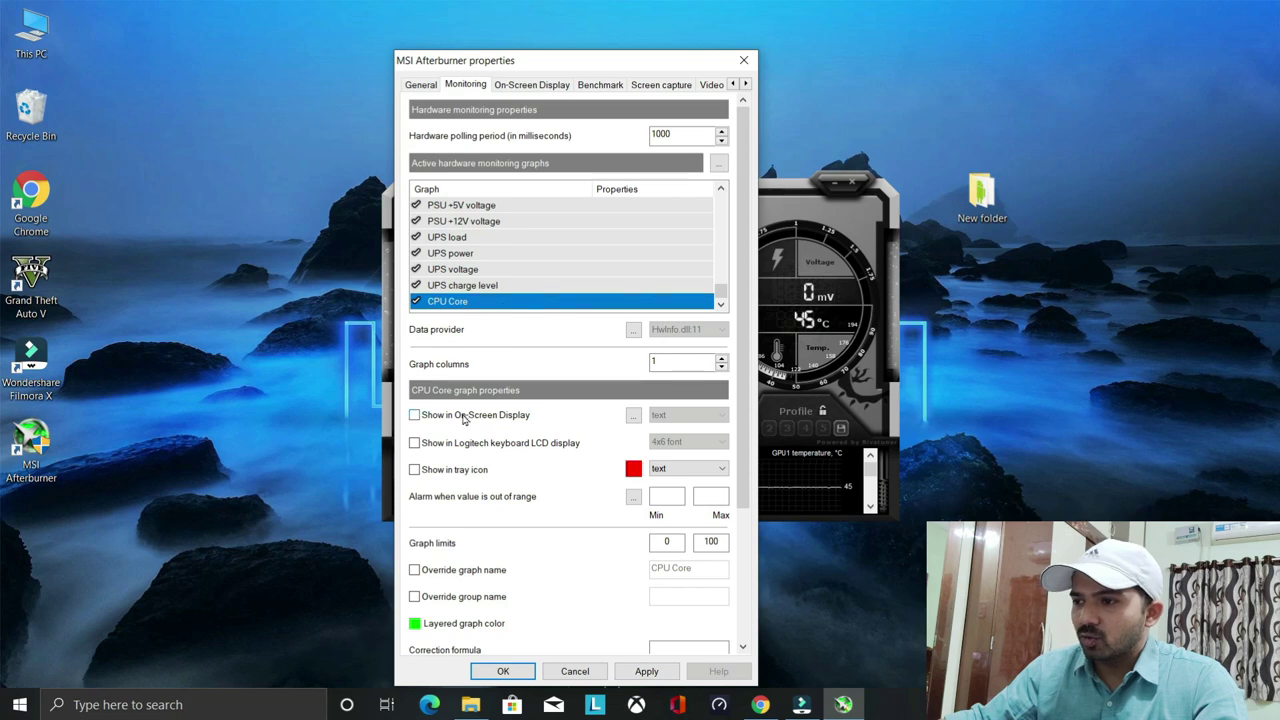
left_click(415, 415)
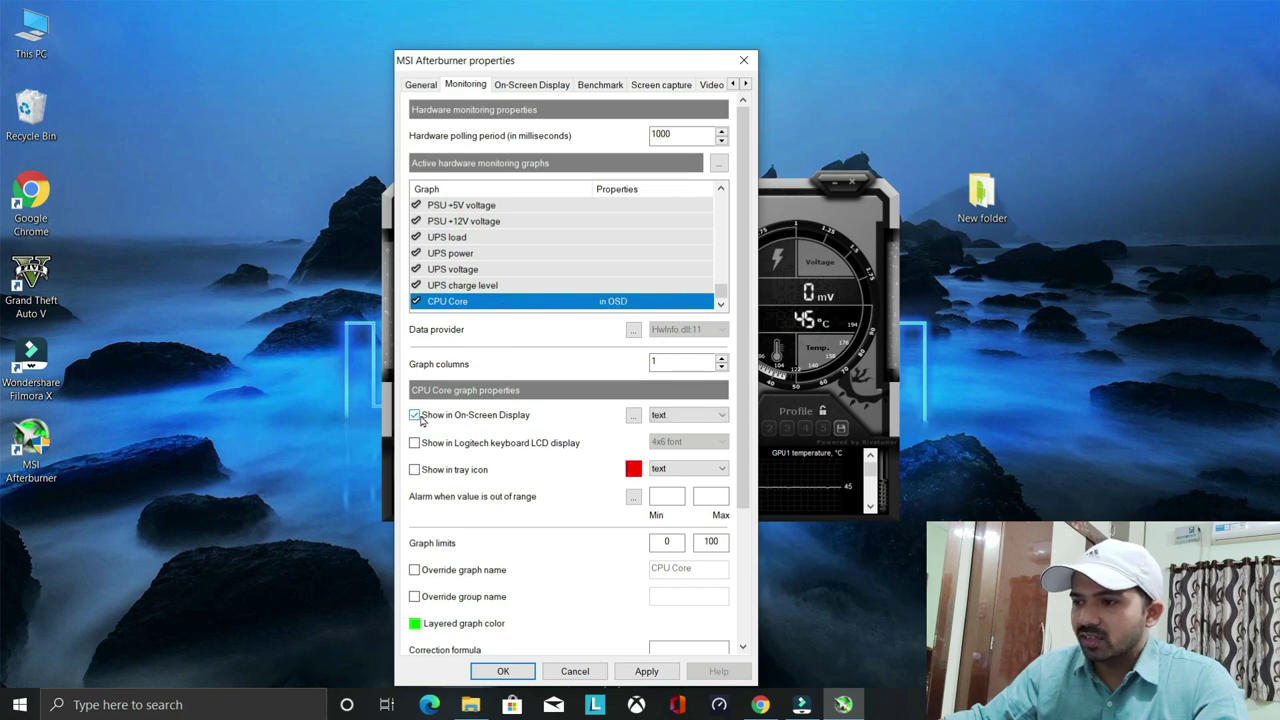
Override the CPU Core graph's group name with "CPU Temp", apply and close the properties, and minimize MSI Afterburner
left_click(414, 597)
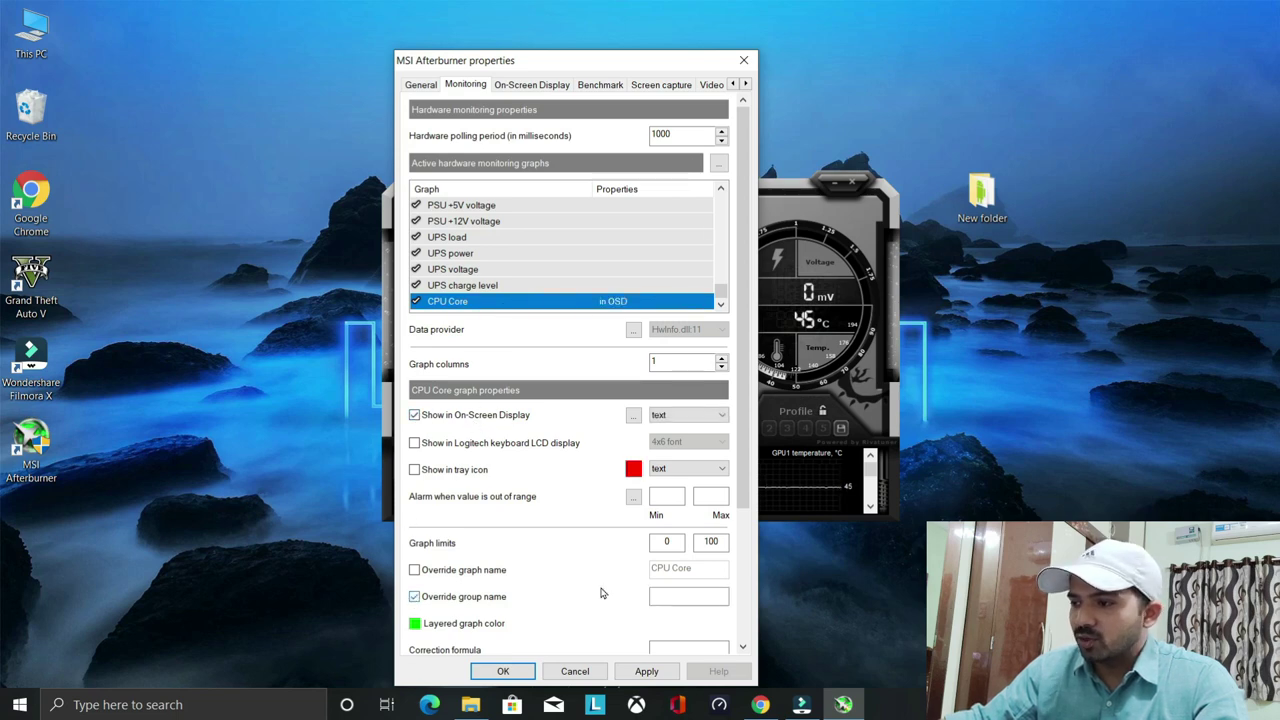
left_click(667, 595)
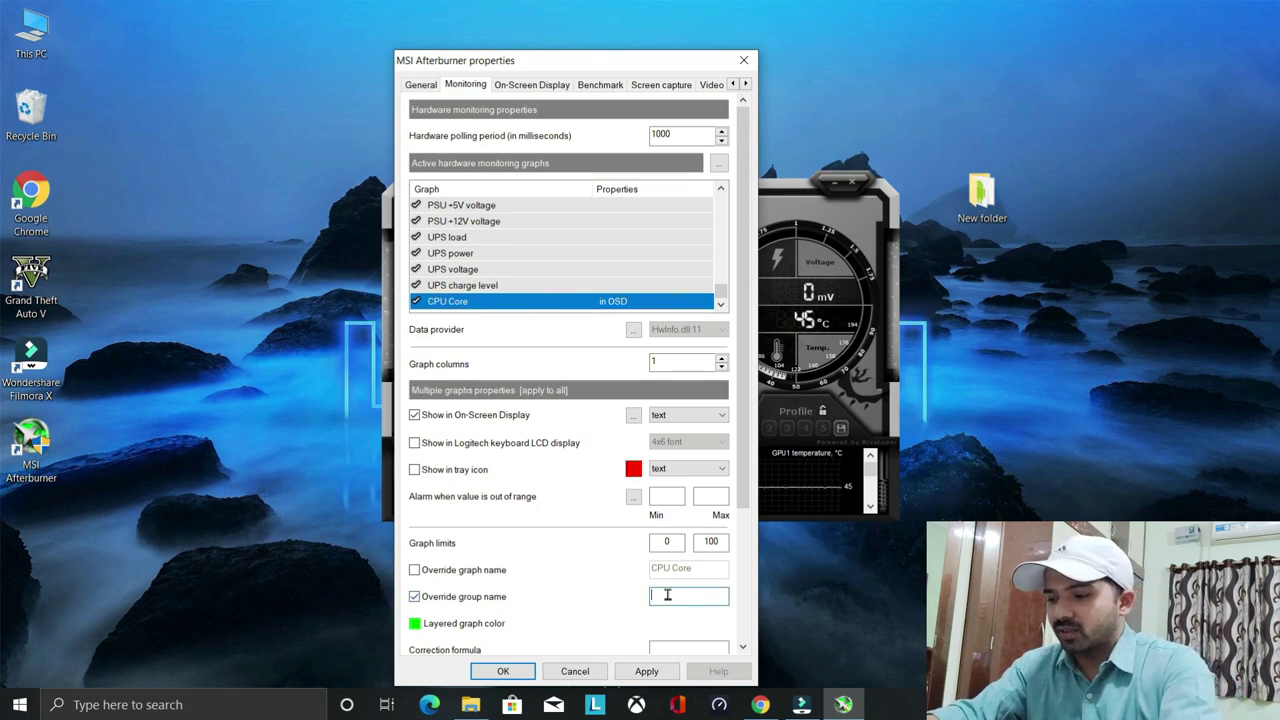
type("CPU Temp")
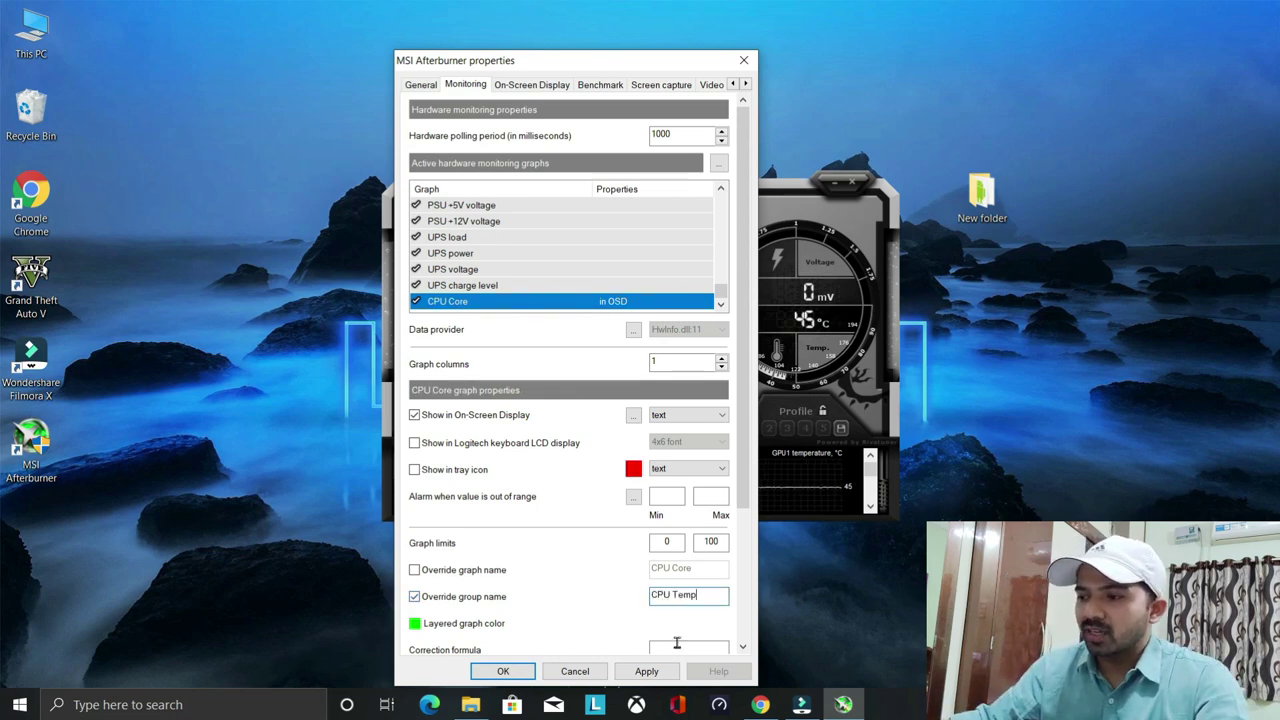
left_click(623, 675)
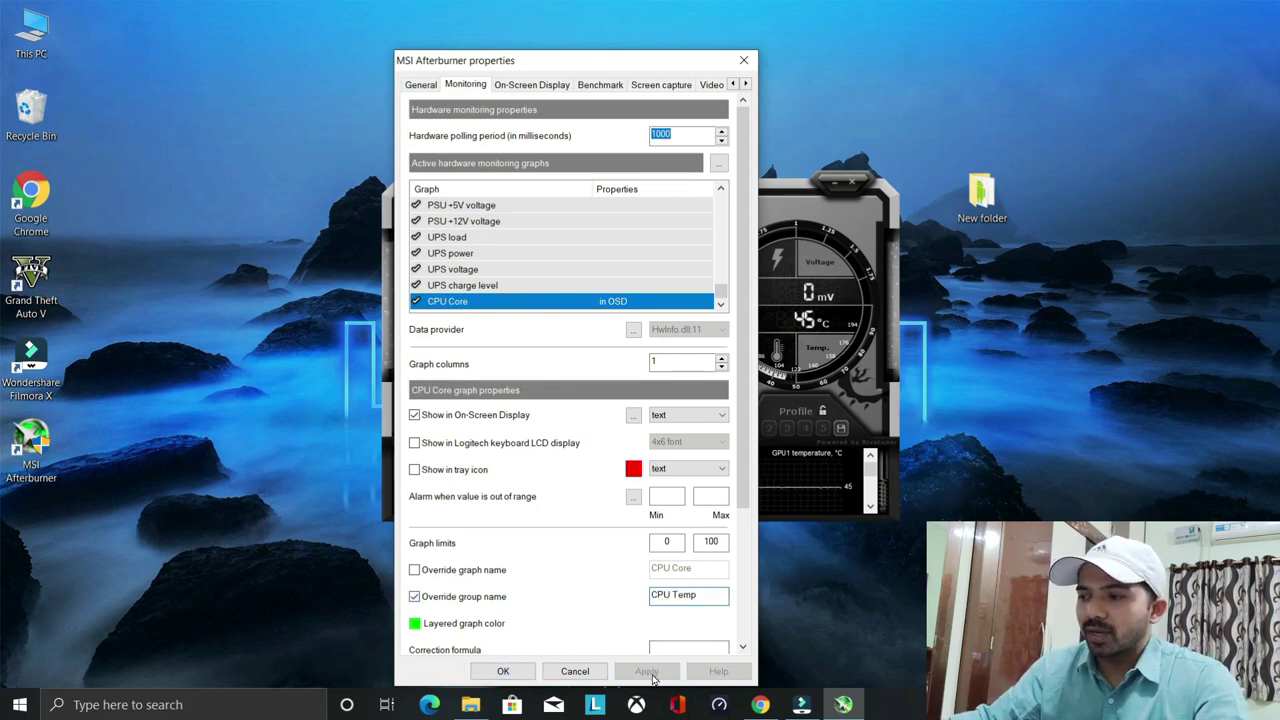
left_click(503, 671)
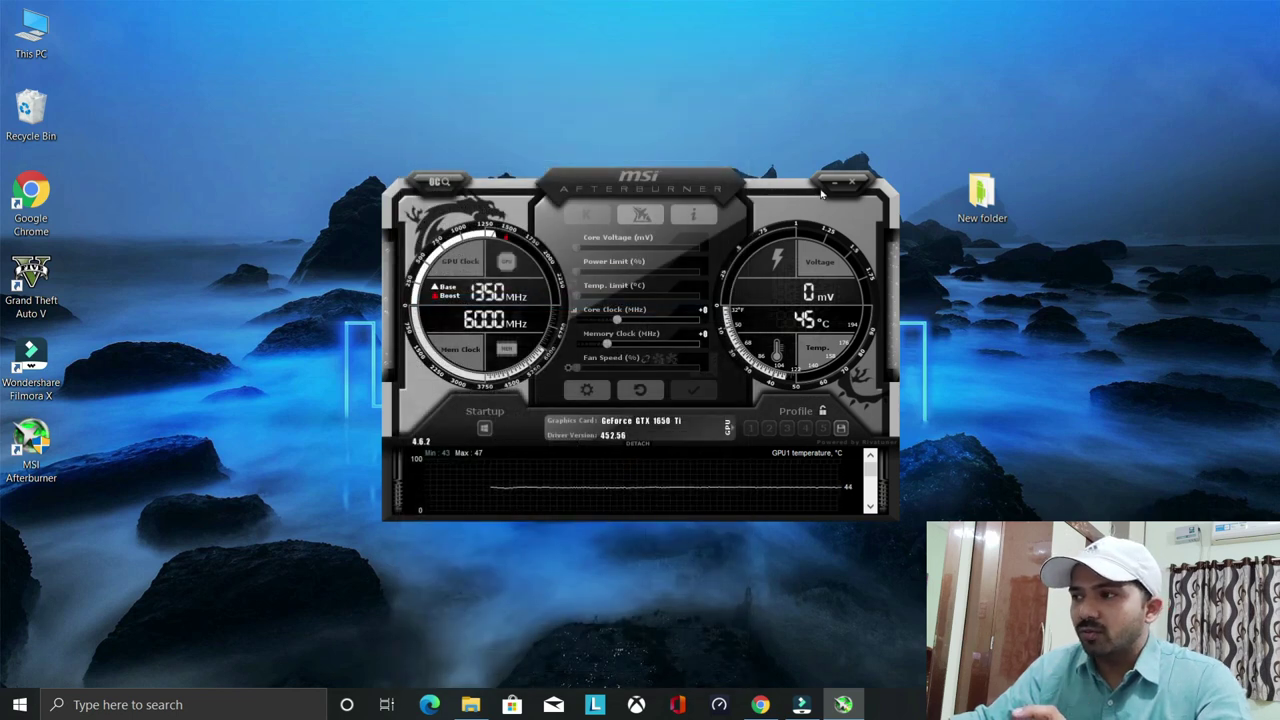
left_click(837, 184)
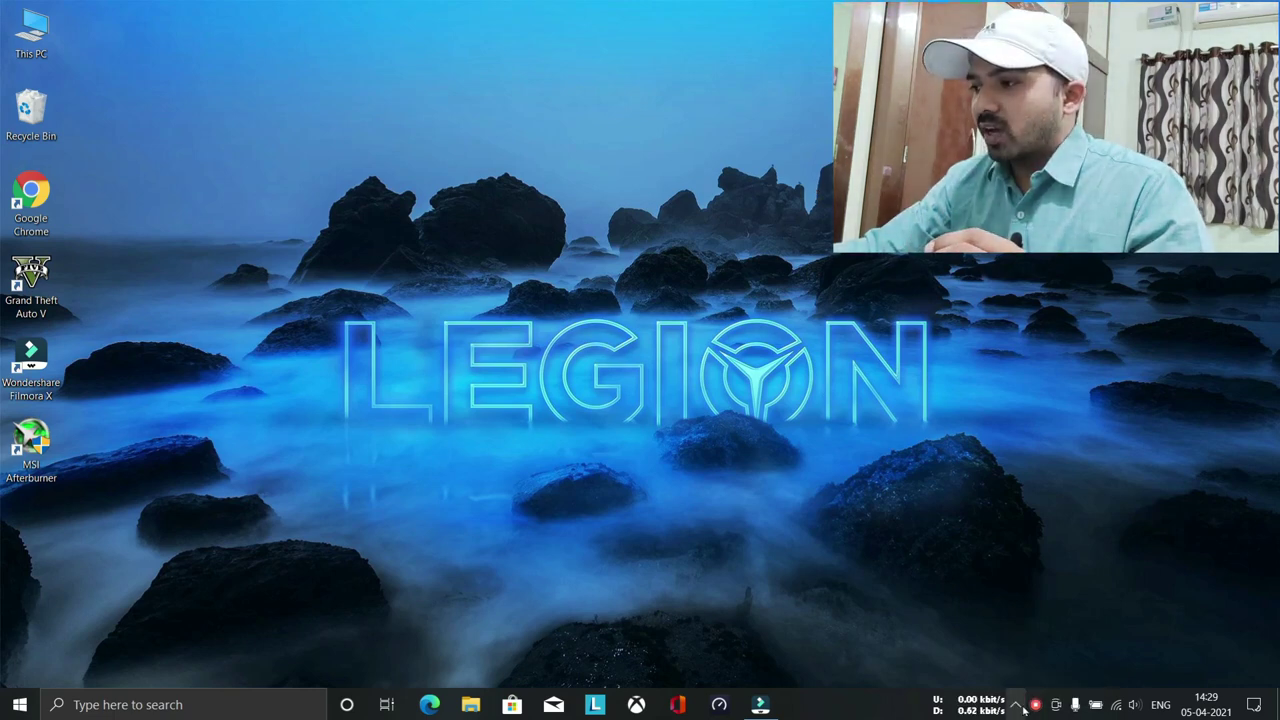
Switch to RivaTuner Statistics Server, raise the global profile's On-Screen Display zoom to the maximum and minimize the window
left_click(1017, 705)
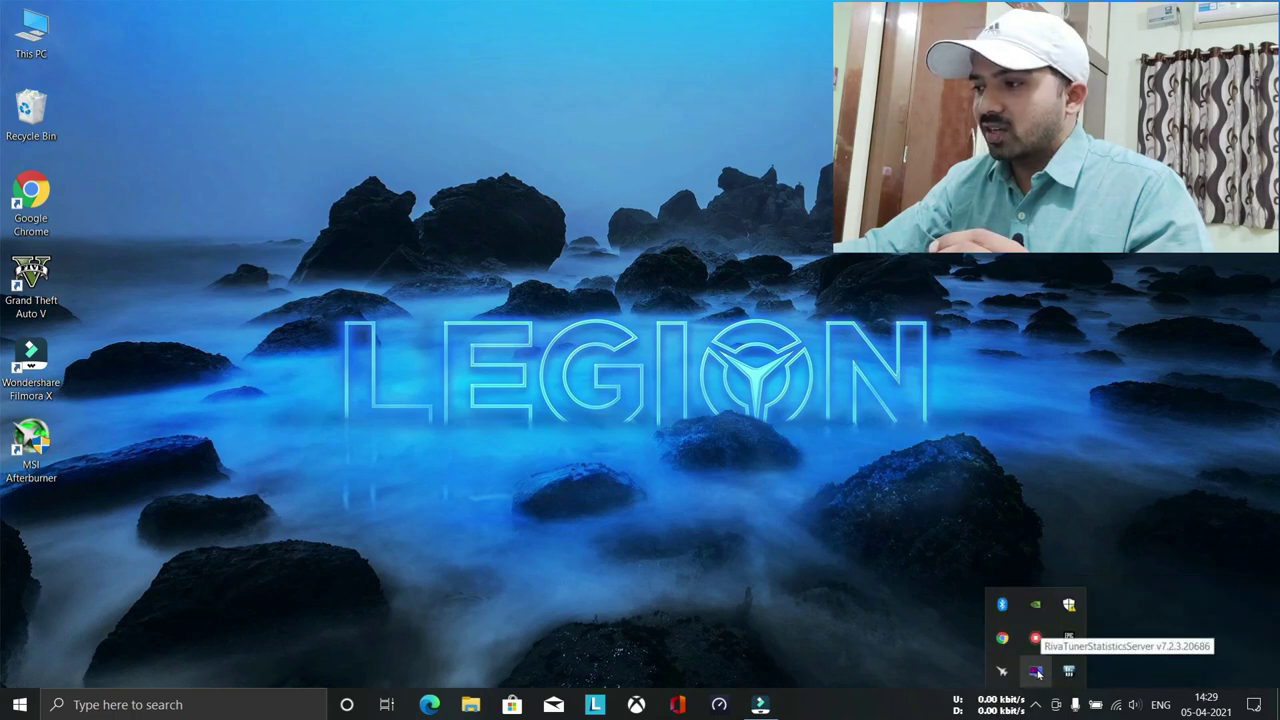
left_click(1035, 673)
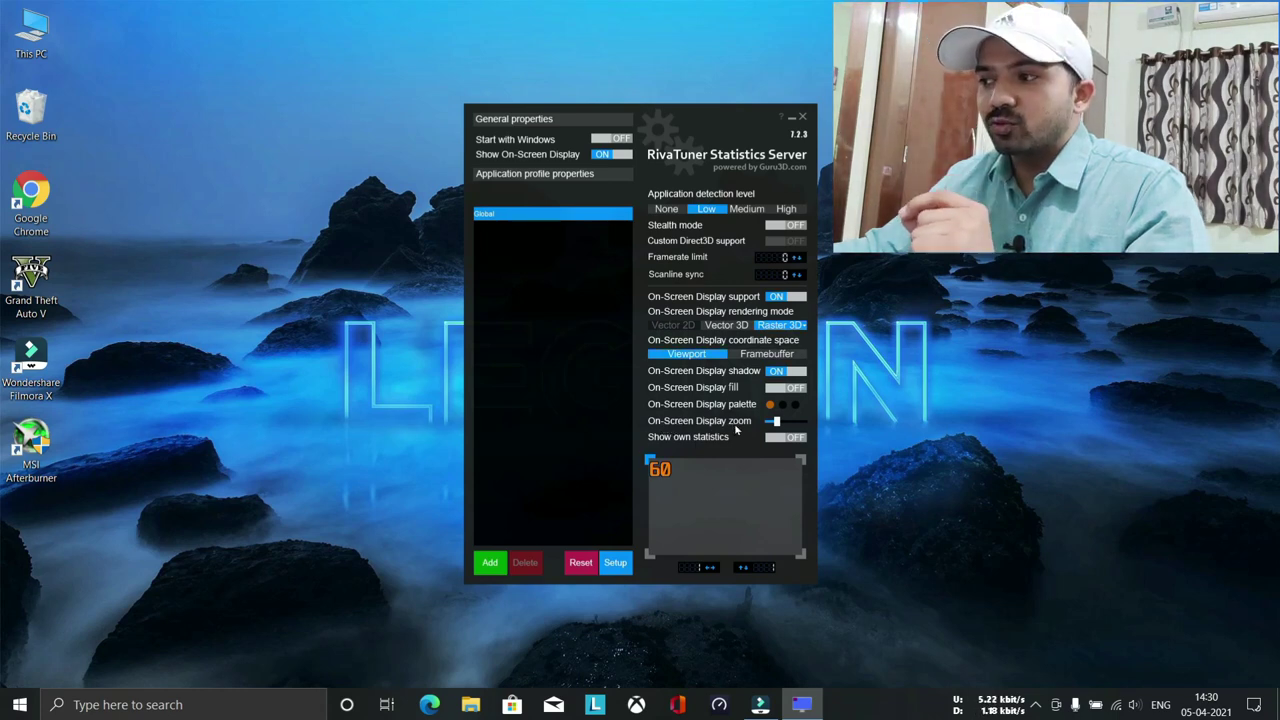
left_click_drag(776, 423, 823, 435)
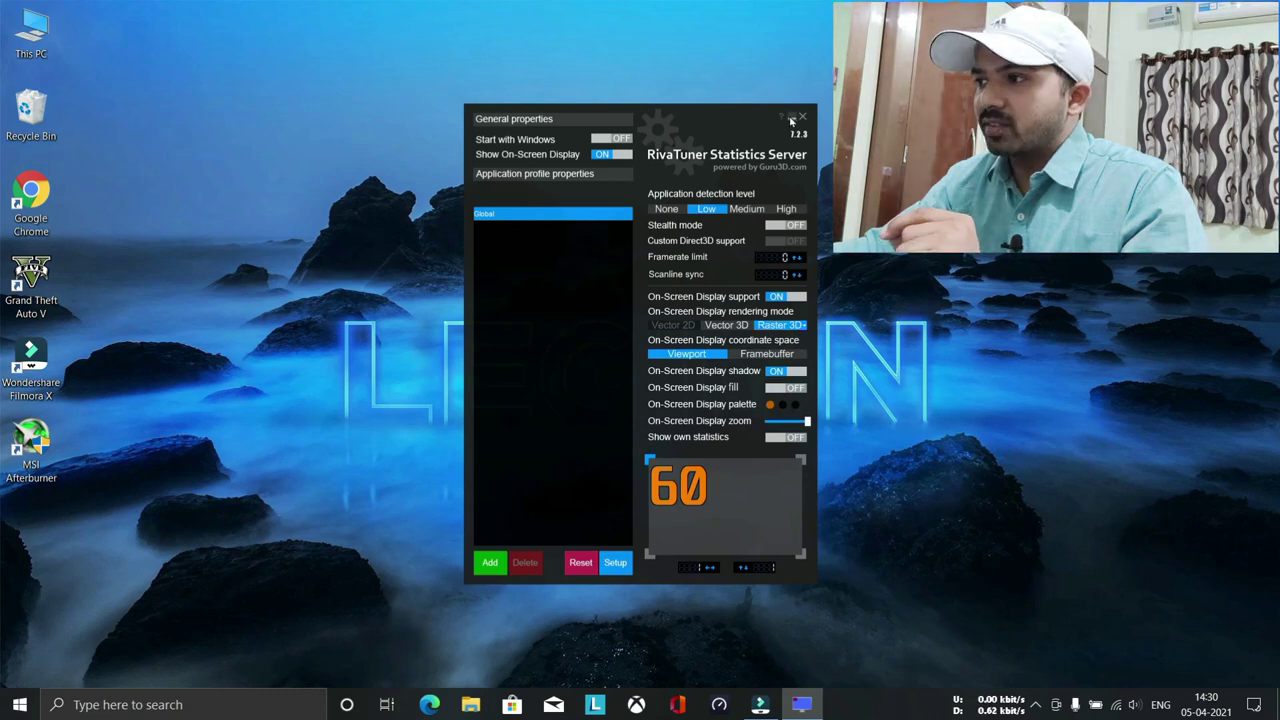
left_click(791, 117)
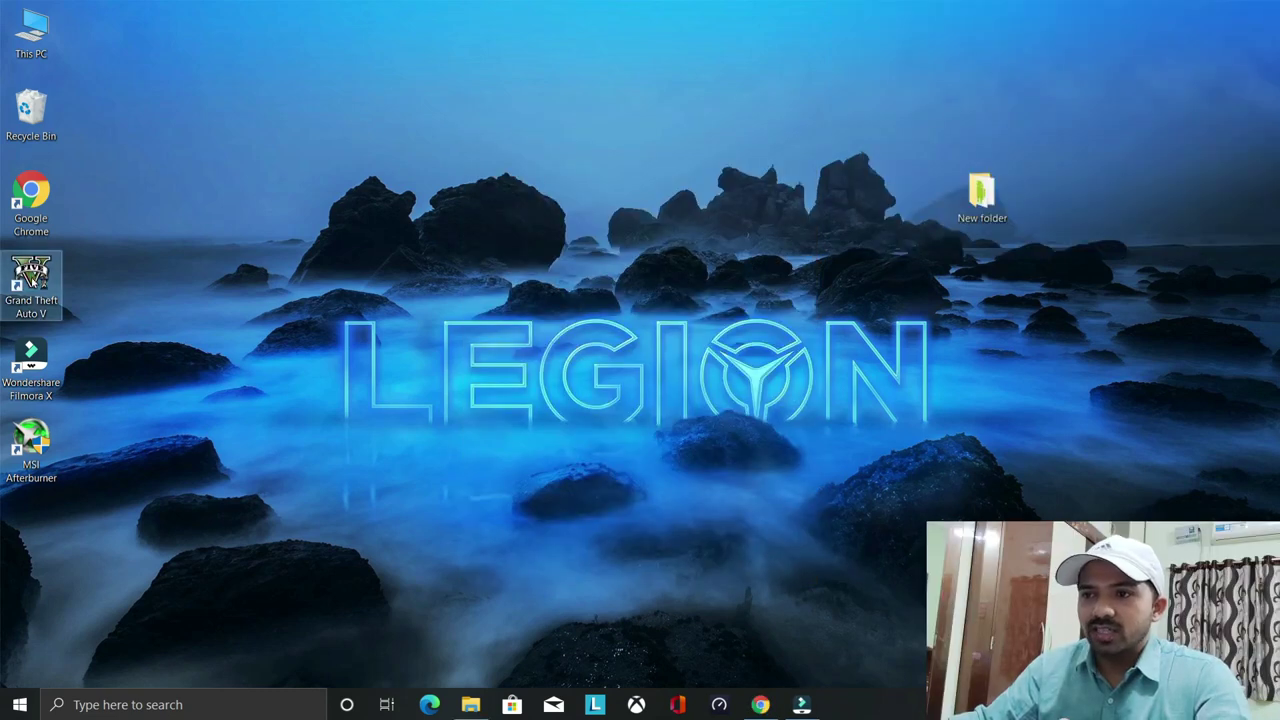
Launch Grand Theft Auto V to check the On-Screen Display in the game
double_click(30, 277)
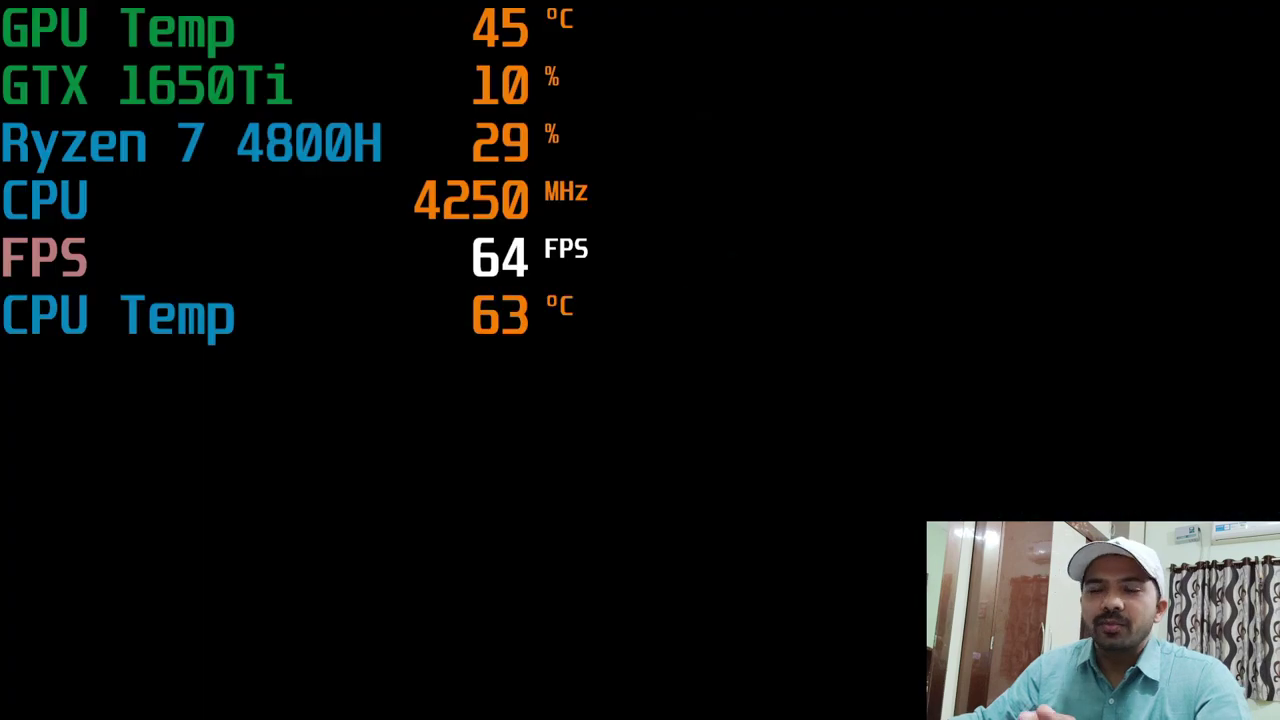